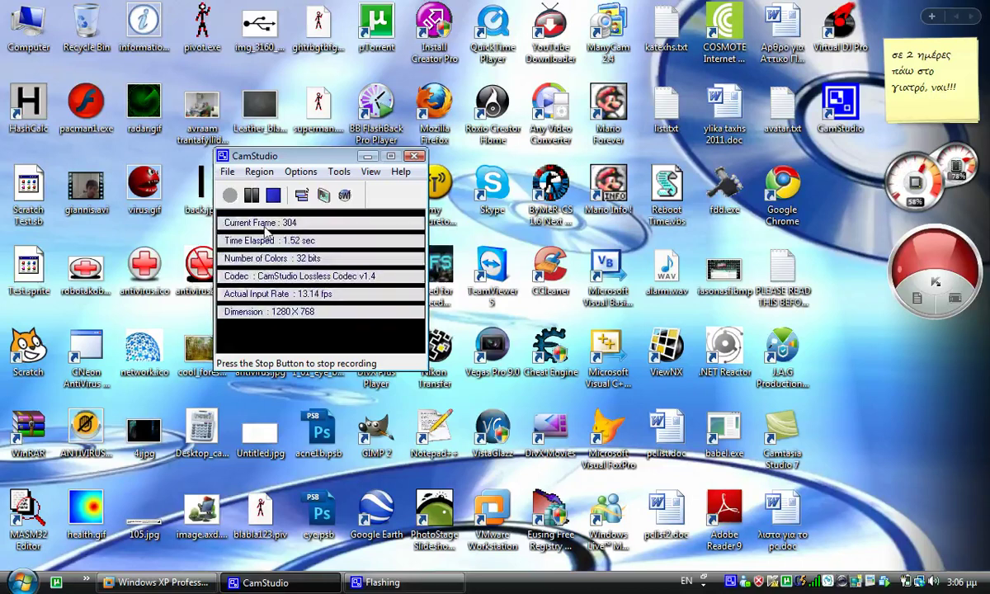
Minimize the CamStudio window and reposition the Notepad window listing the DNS server addresses in the Windows XP virtual machine.
click(365, 156)
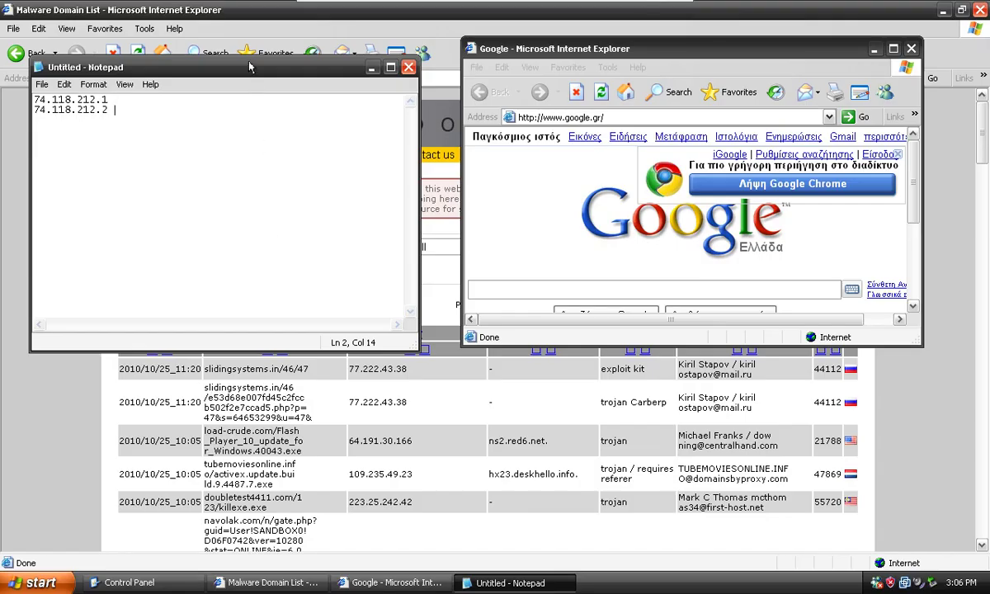
drag(250, 66, 302, 165)
key(ctrl+a)
click(192, 207)
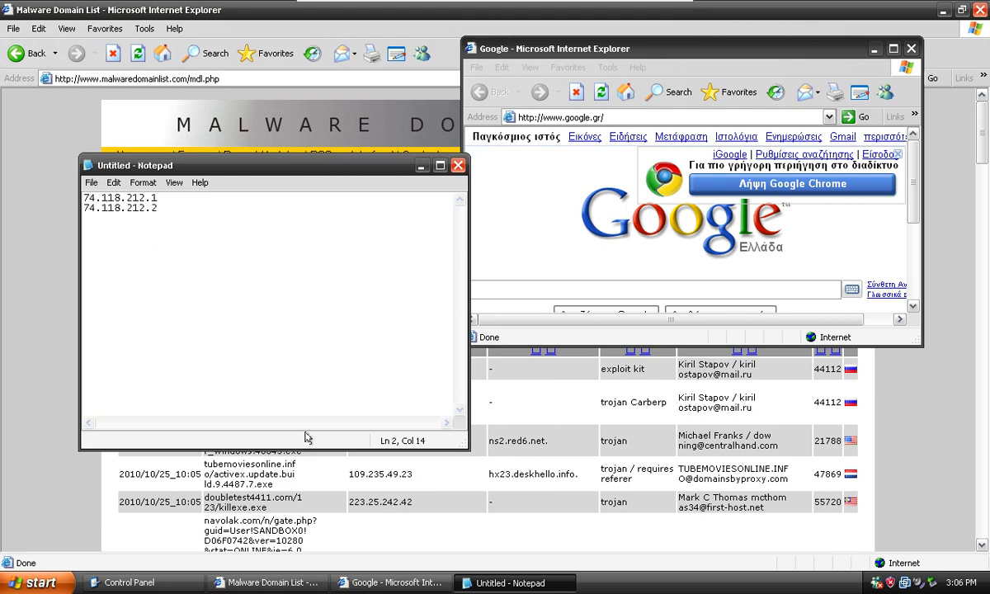
Open the Internet Protocol (TCP/IP) properties of Local Area Connection 5 through the Control Panel's Network Connections.
click(176, 583)
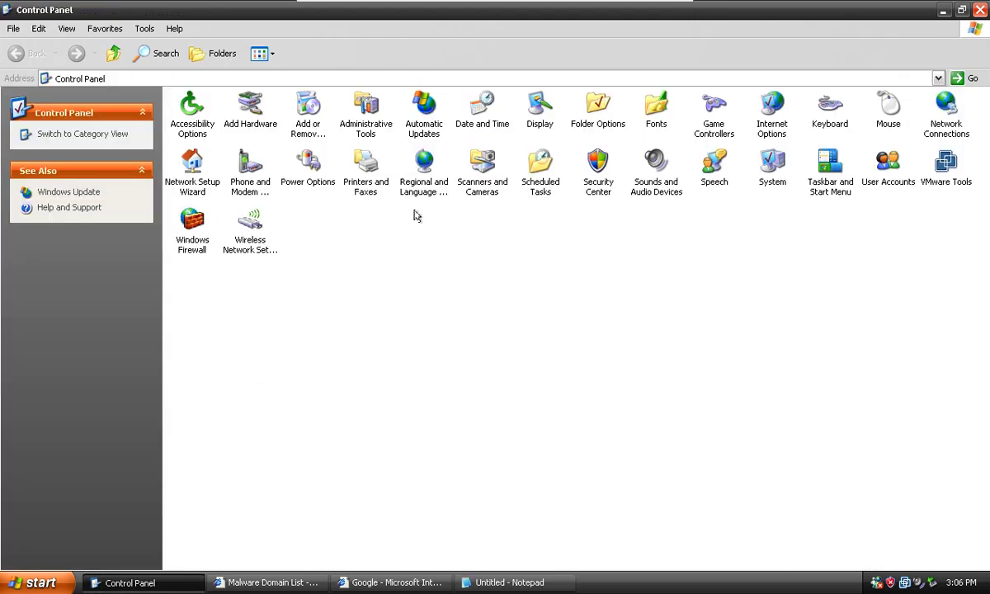
double_click(939, 128)
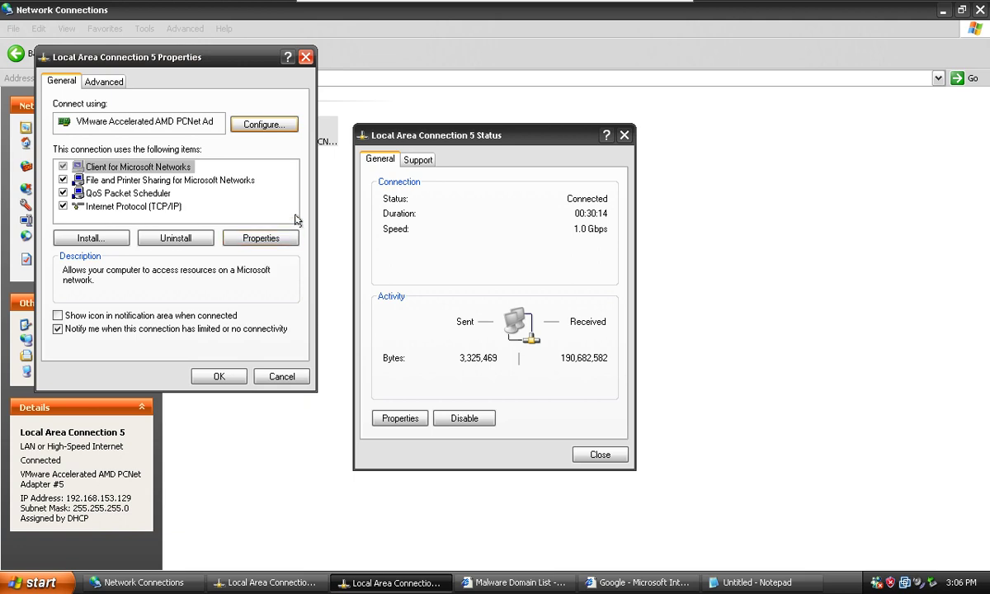
click(113, 207)
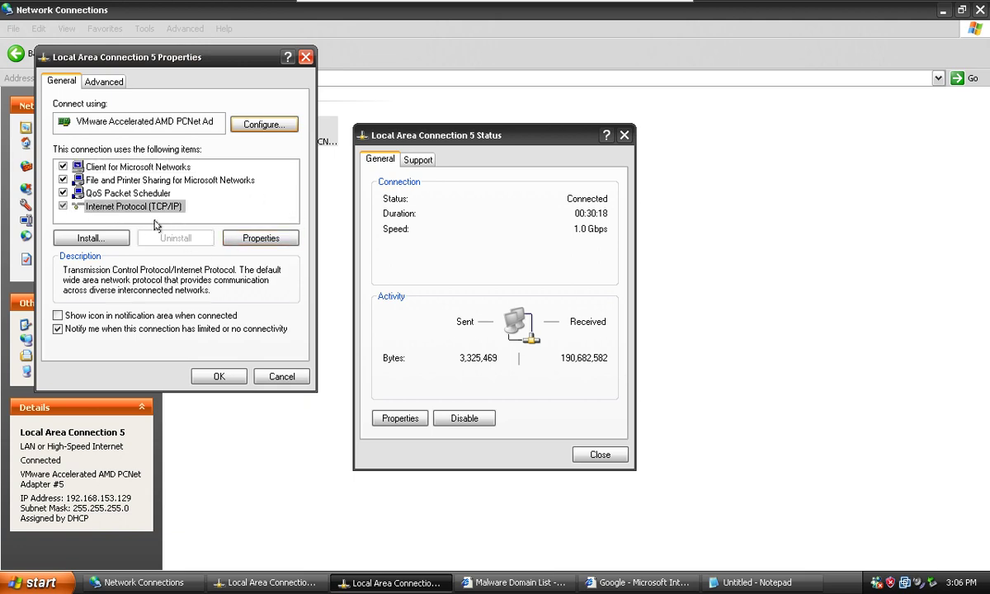
click(251, 235)
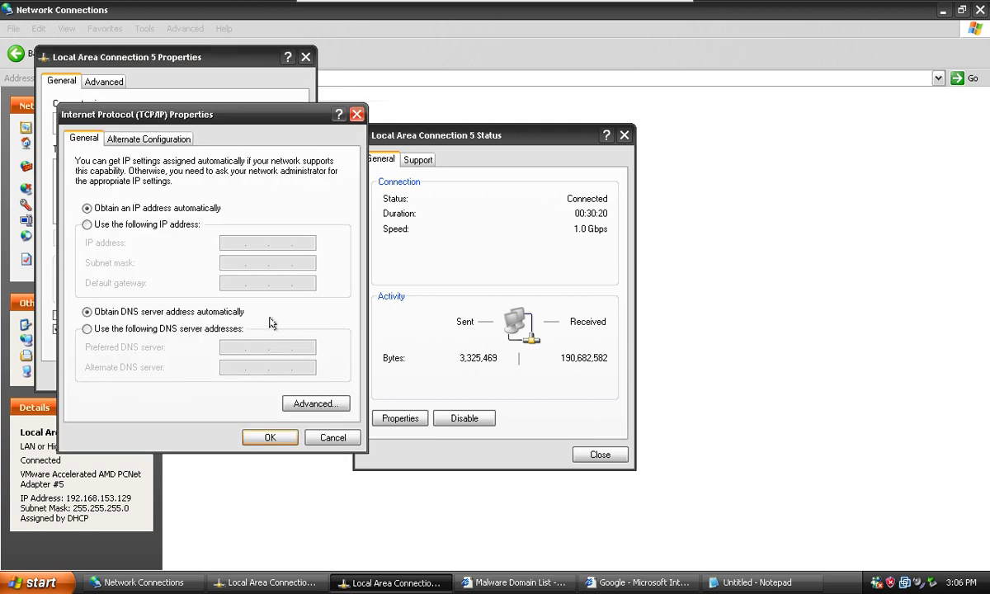
Choose manually specified DNS servers and set the preferred DNS server to 74.118.212.1, keeping the Notepad addresses in view.
click(213, 330)
key(alt+Tab)
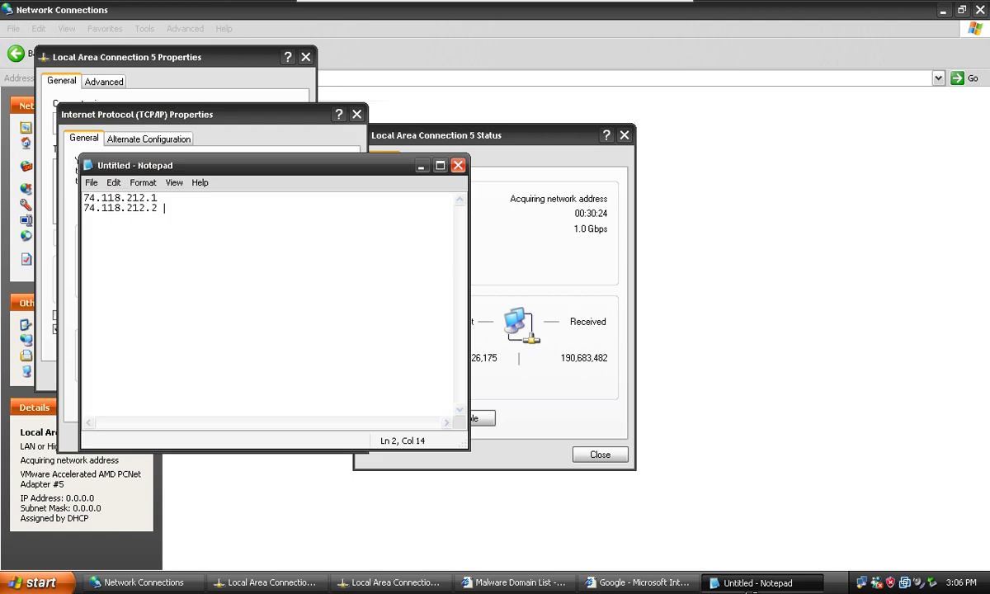
drag(196, 169, 200, 5)
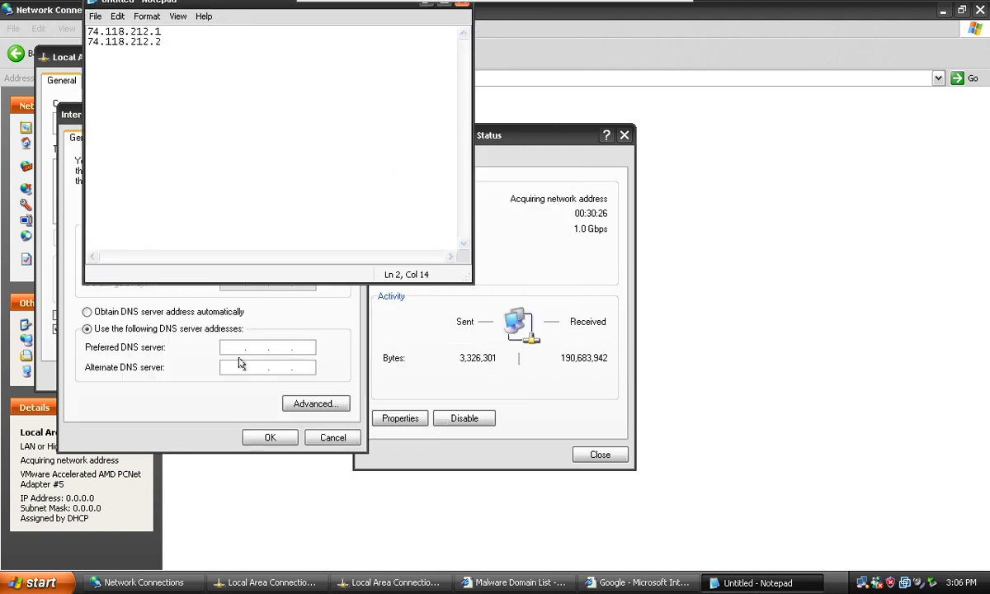
click(236, 347)
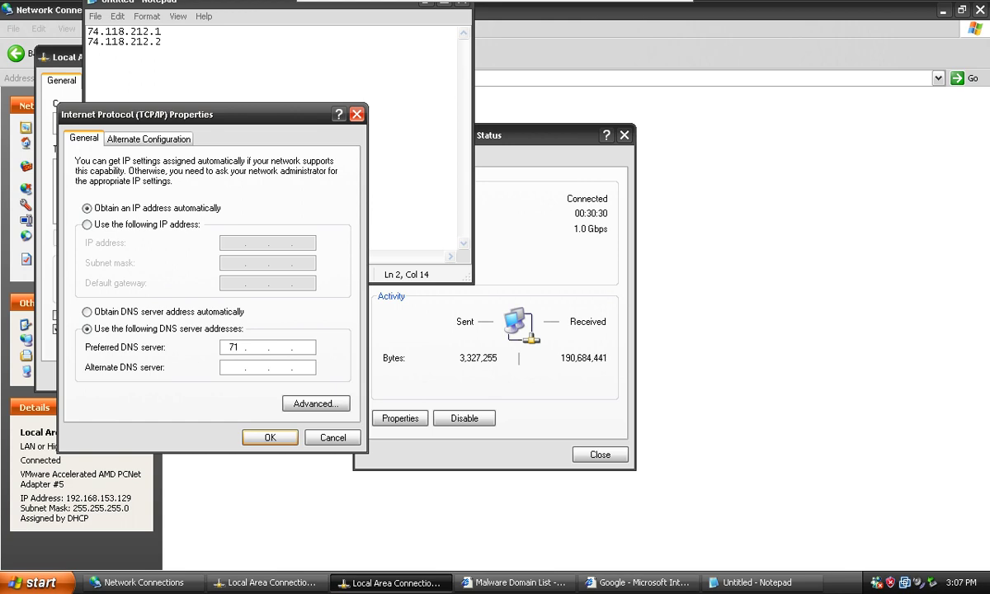
text(74.118)
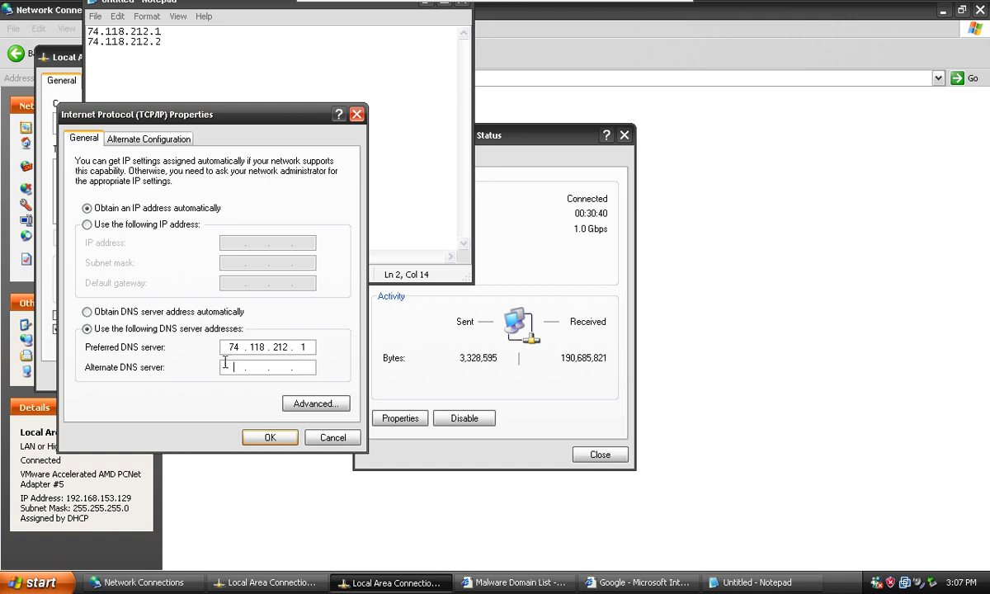
Set the alternate DNS server to 74.118.212.2 and apply the TCP/IP settings.
text(7)
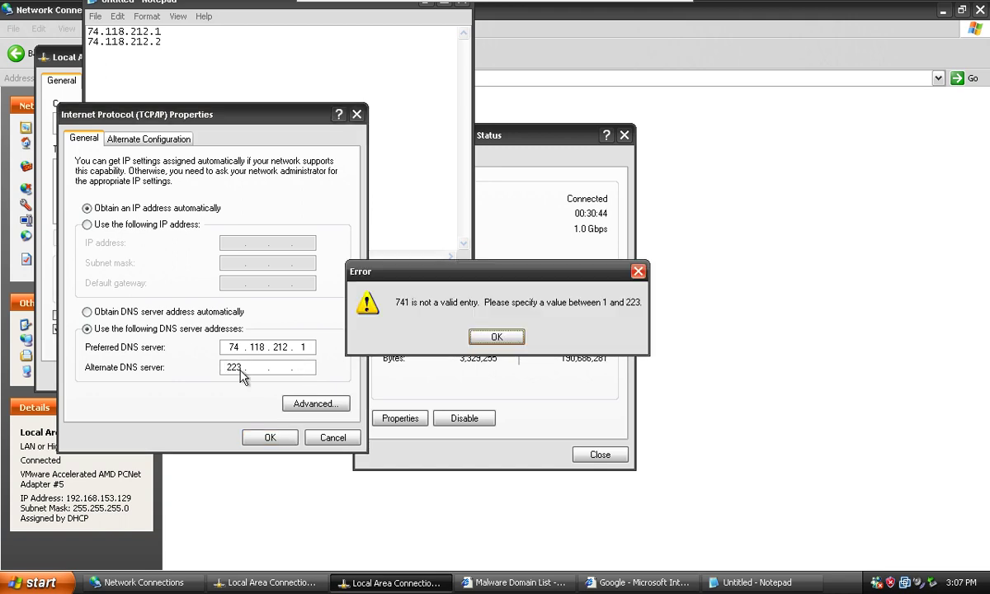
click(497, 337)
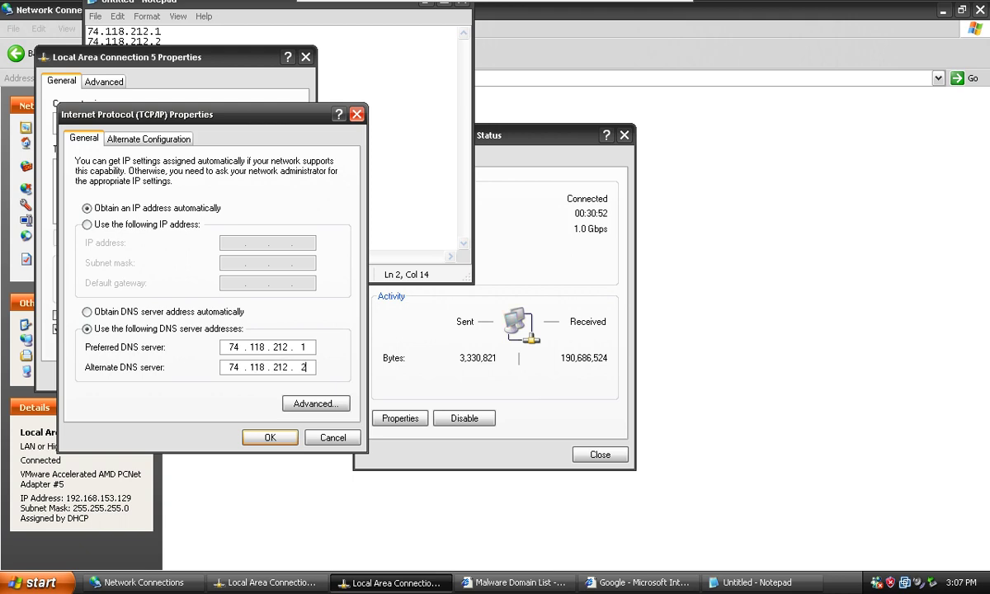
click(266, 435)
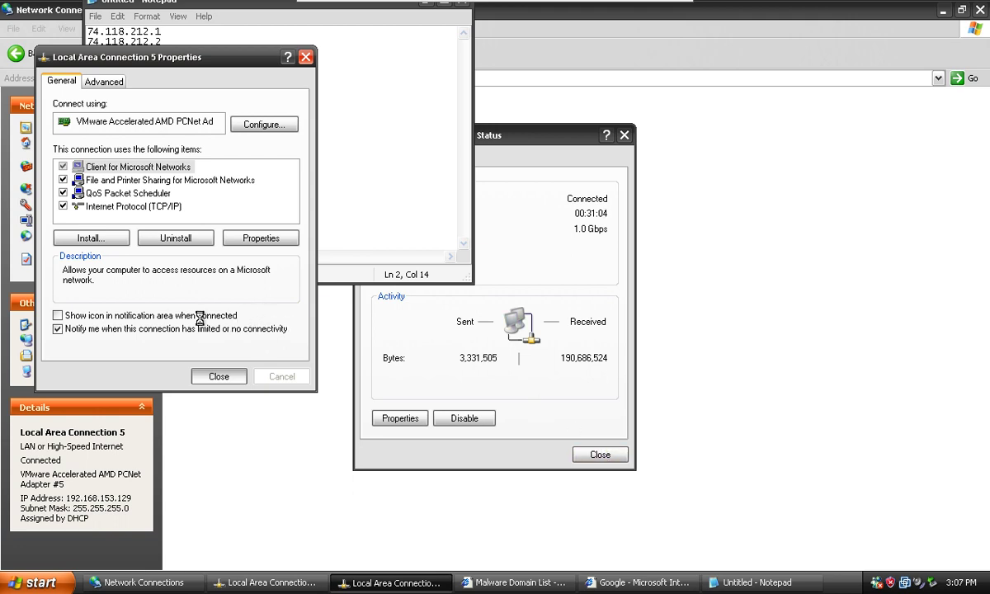
Close Notepad without saving, then clear away the connection dialogs and the Network Connections window.
click(420, 212)
drag(203, 4, 146, 76)
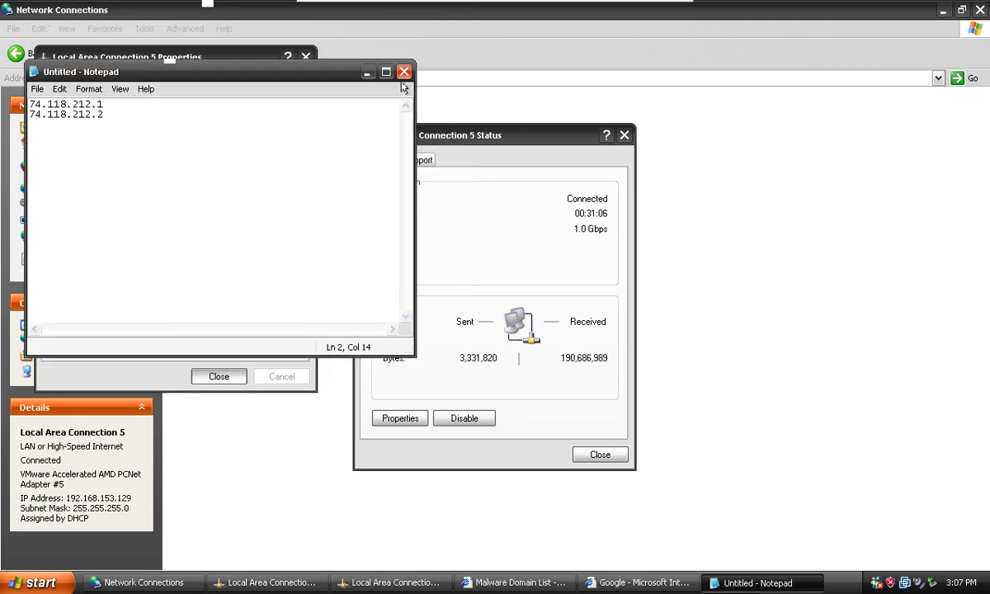
click(404, 72)
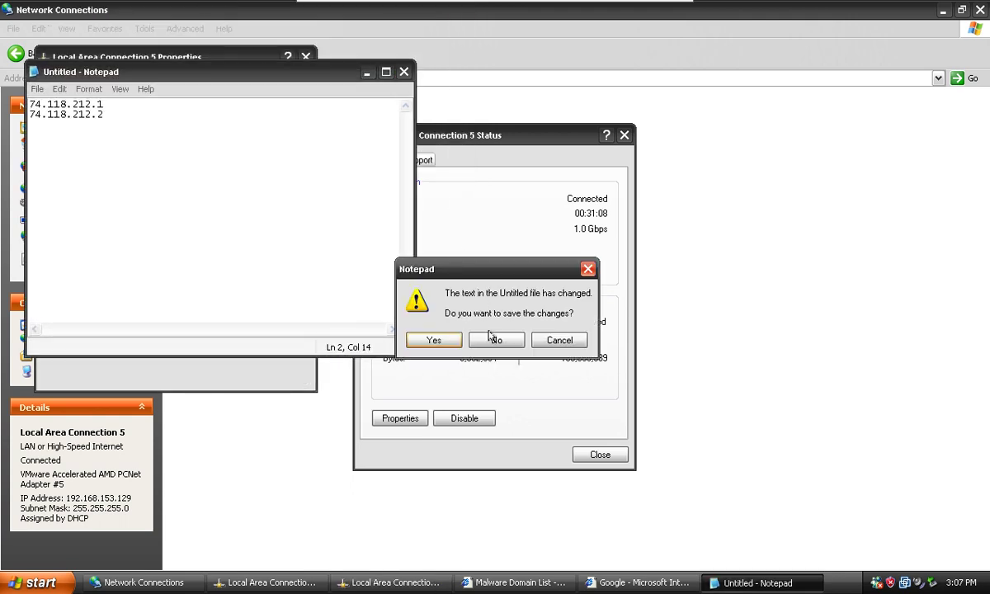
click(499, 281)
click(579, 453)
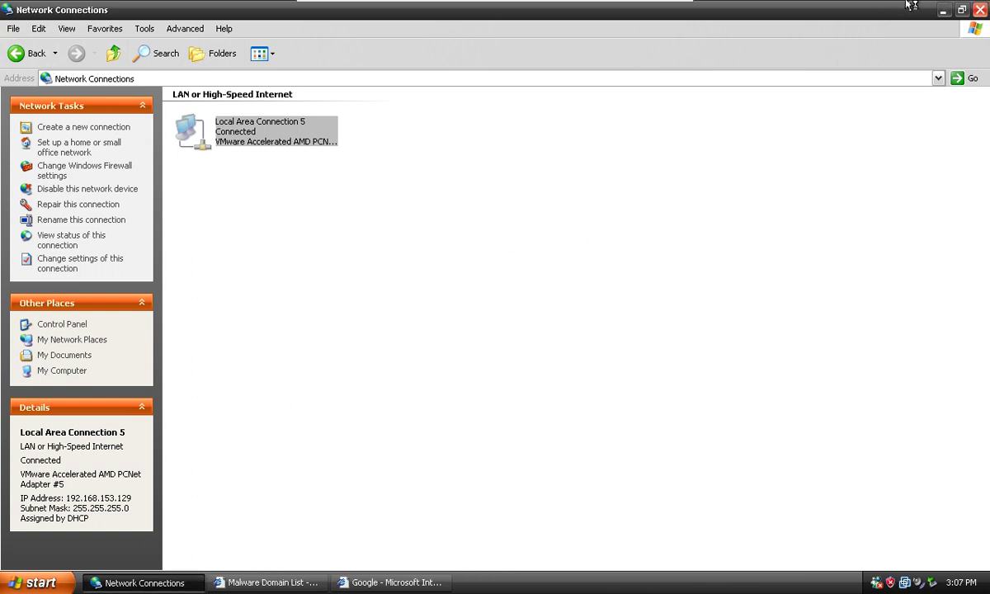
click(942, 10)
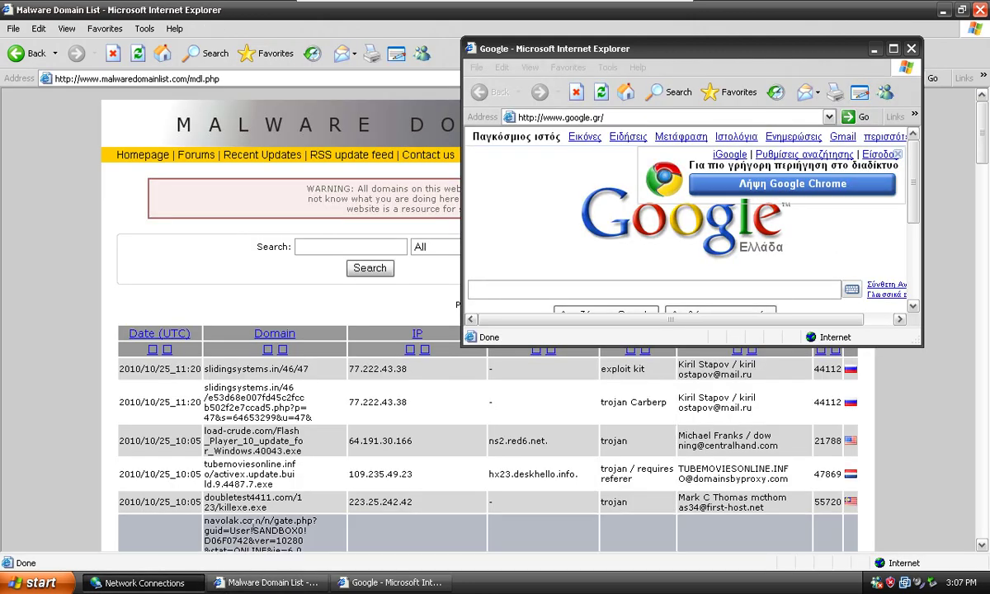
Copy the load-crude.com Flash Player update address from the Domain column of the Malware Domain List page.
click(307, 418)
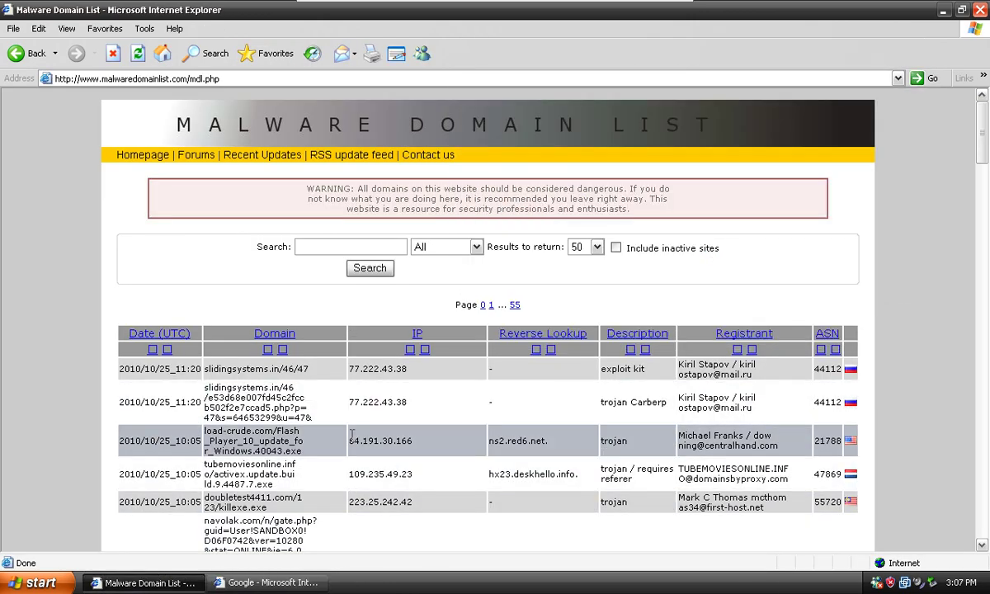
triple_click(310, 454)
right_click(252, 441)
click(268, 460)
Launch Adobe Reader 9 from the virtual machine's desktop and return to the Malware Domain List page.
click(152, 584)
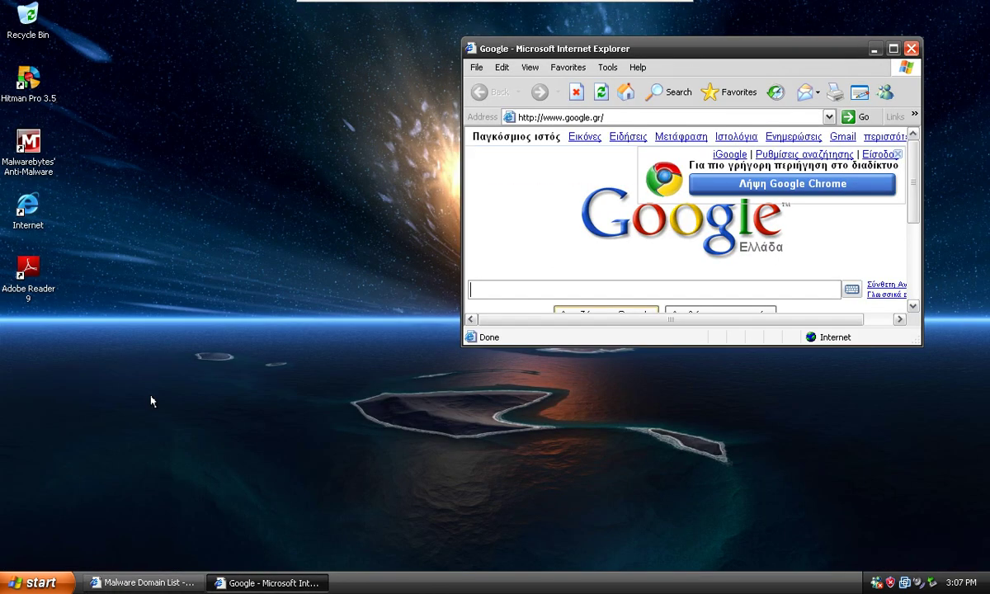
double_click(36, 262)
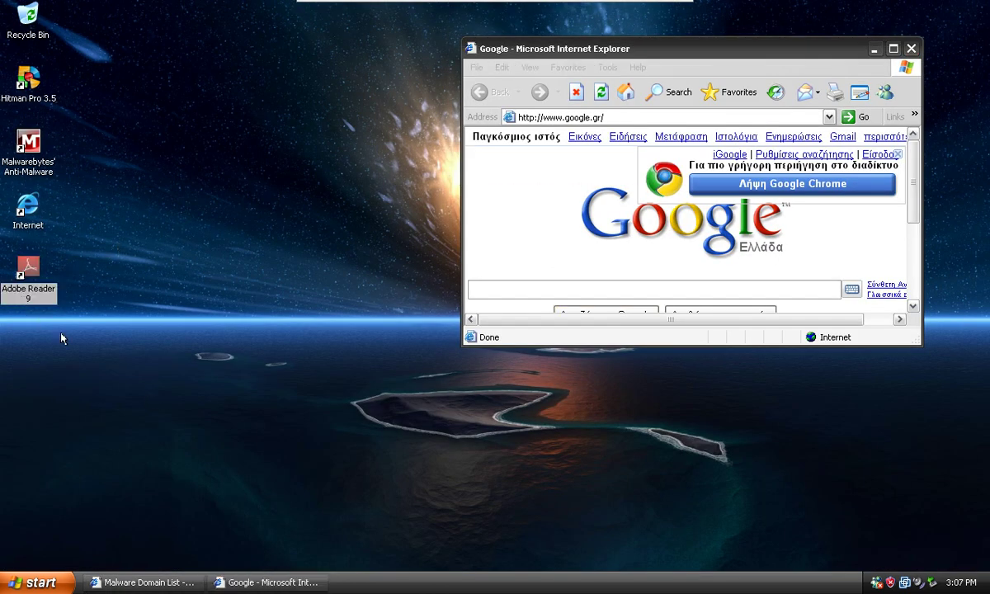
click(150, 586)
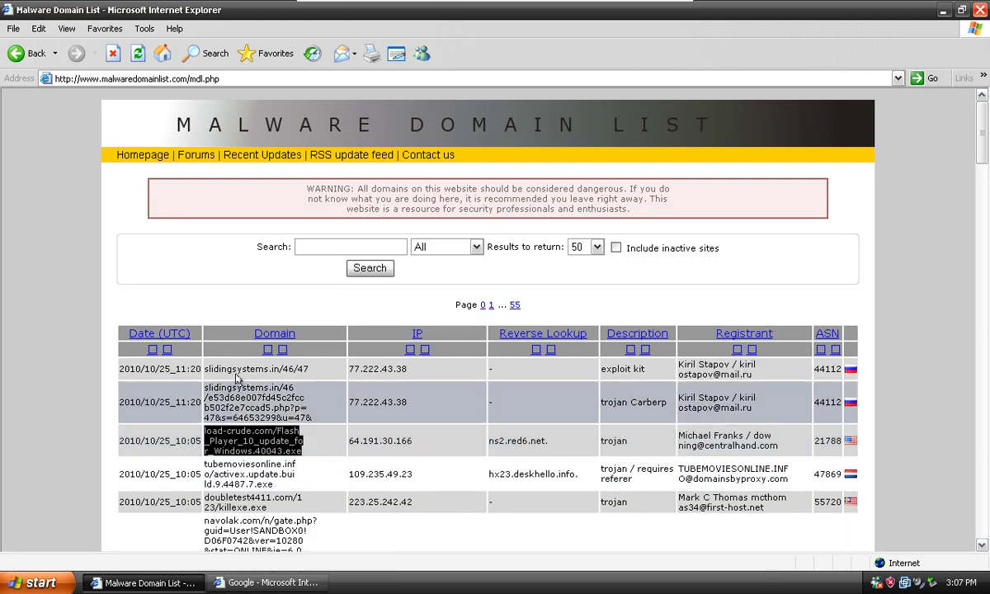
Copy the domain slidingsystems.in/46/47 from the list and load it in the browser window showing Google.
drag(204, 368, 308, 369)
right_click(218, 370)
click(240, 398)
click(265, 583)
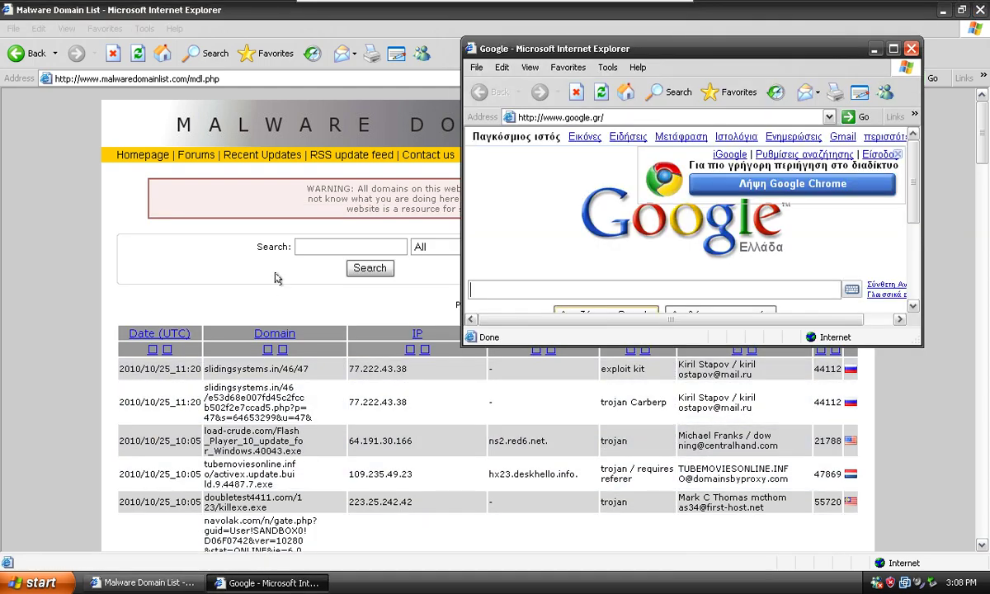
click(593, 117)
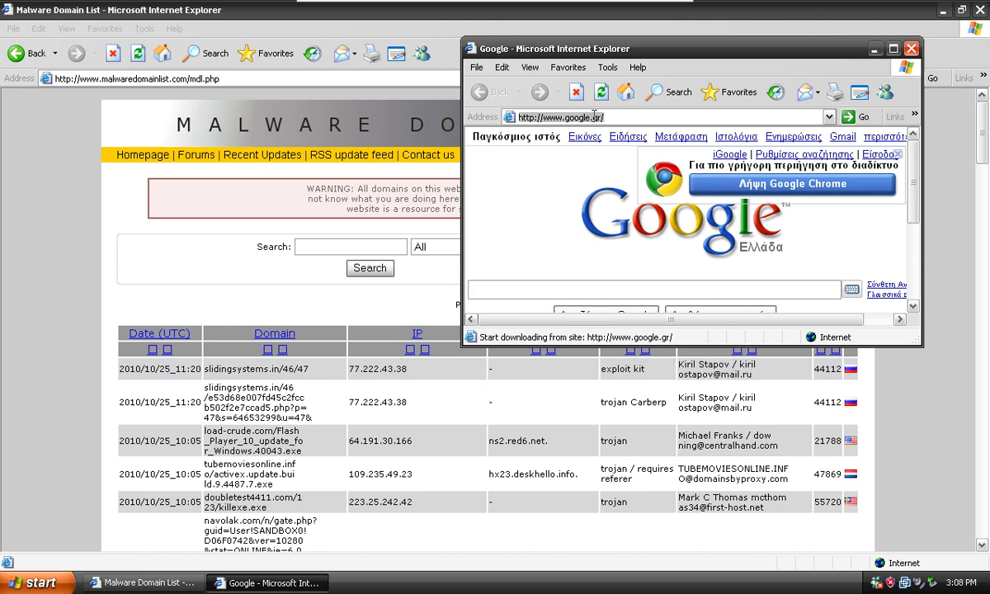
key(ctrl+v)
key(Return)
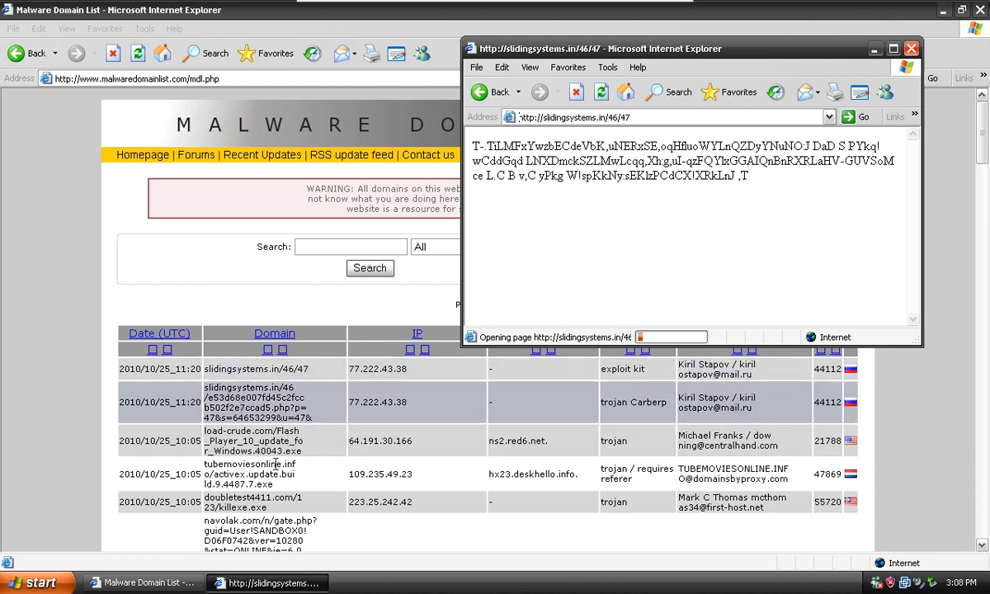
Copy the load-crude.com/Flash_Player_10_update_for_Windows.40043.exe address from the list and bring back the slidingsystems.in browser window.
triple_click(278, 442)
right_click(279, 441)
click(301, 462)
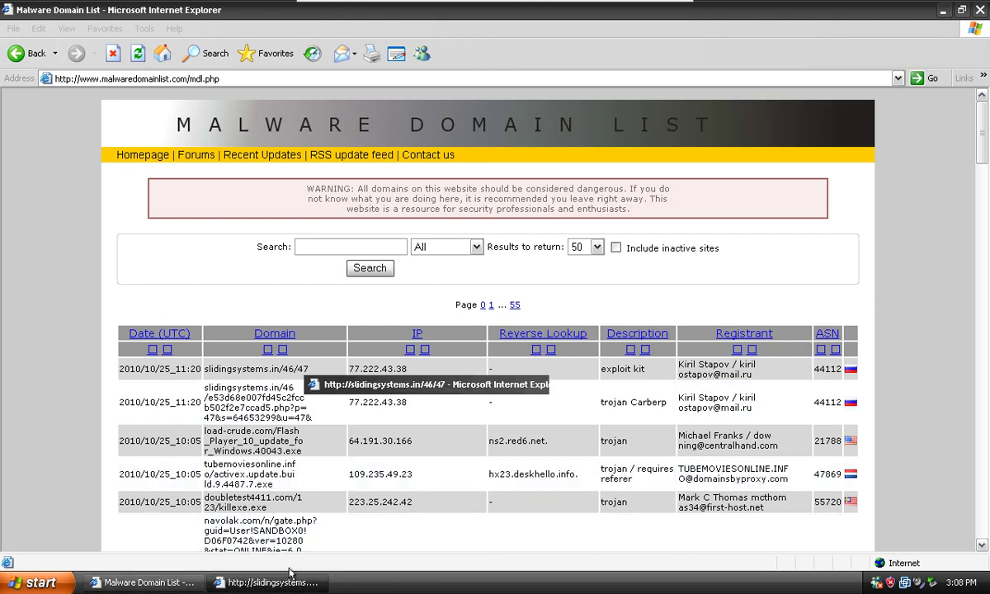
click(272, 582)
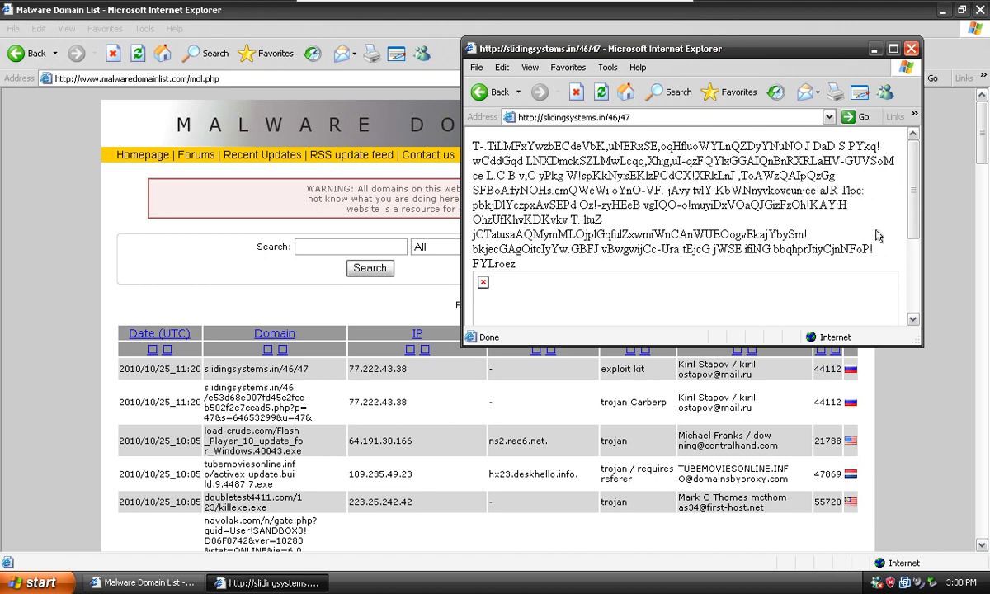
Inspect the running processes in Windows Task Manager and close it.
right_click(562, 589)
click(646, 551)
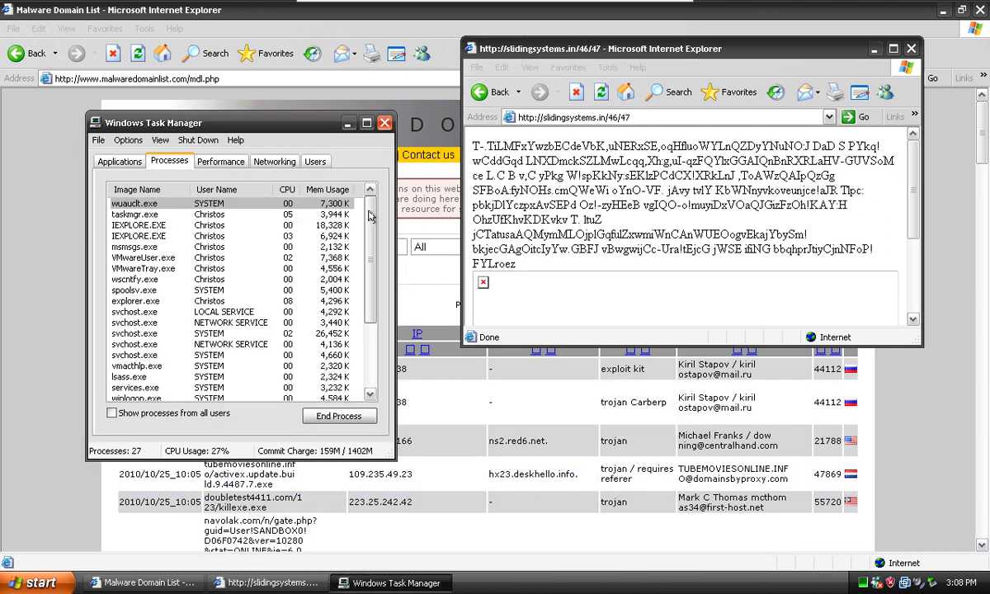
mouse_move(369, 216)
mouse_down()
mouse_move(381, 307)
mouse_move(373, 221)
mouse_up()
click(384, 123)
right_click(587, 117)
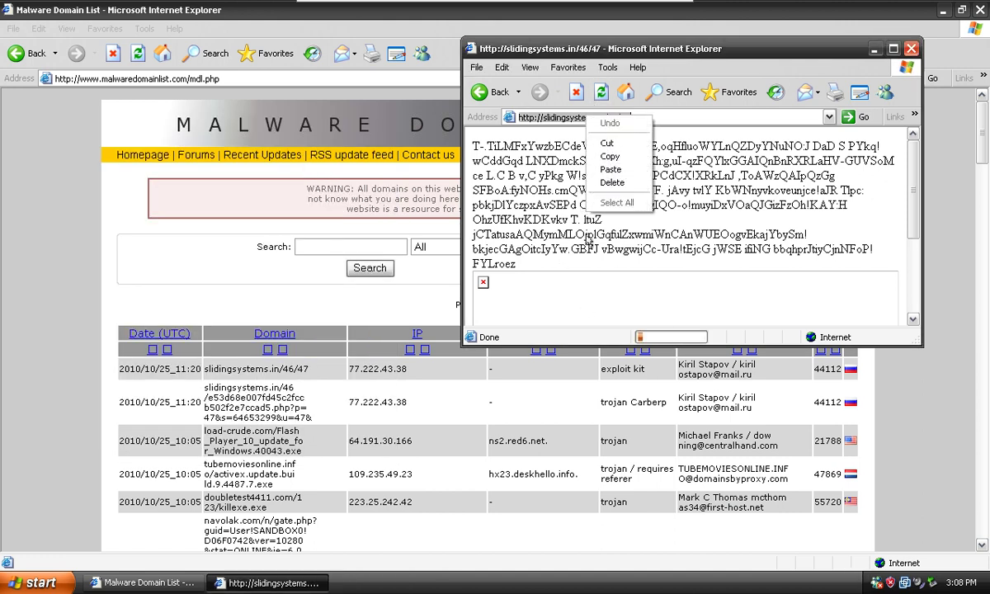
click(543, 214)
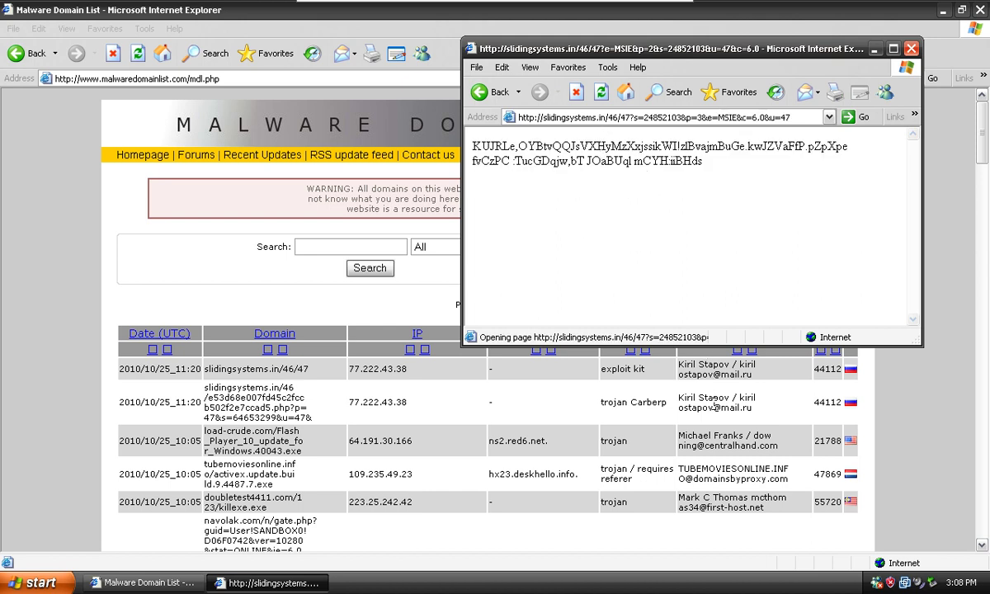
click(646, 10)
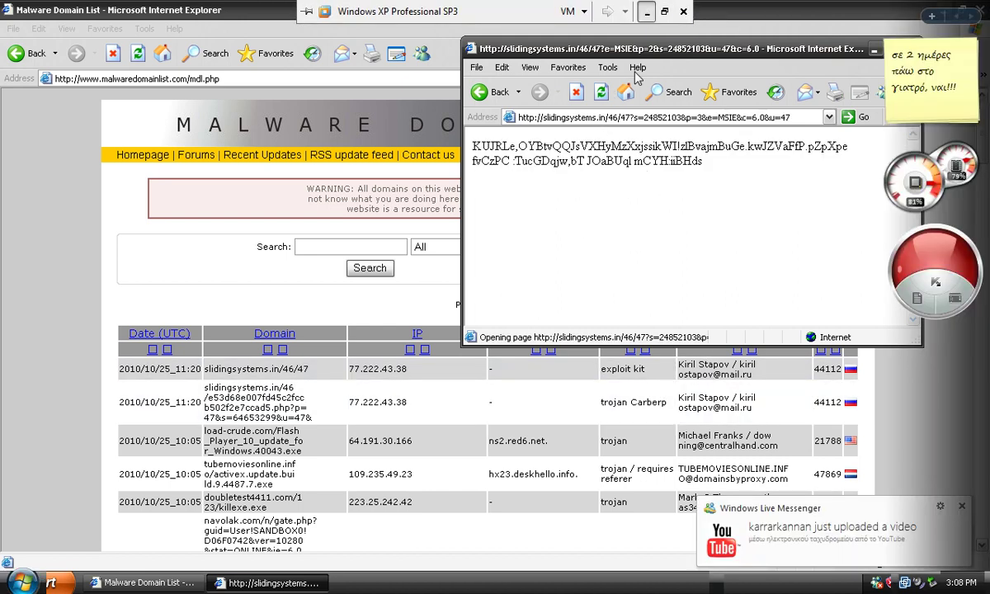
click(963, 507)
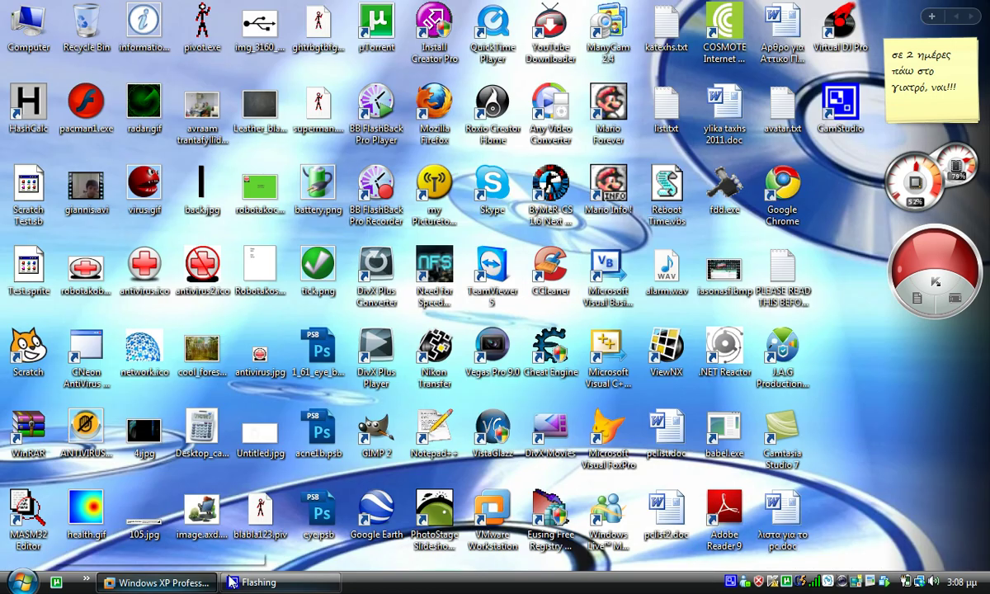
click(744, 582)
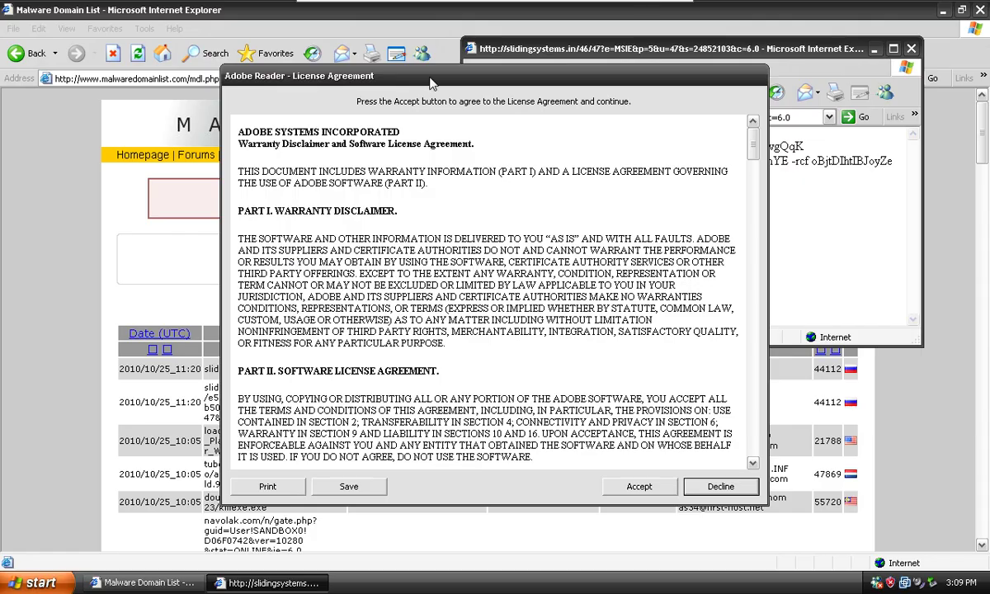
Accept the Adobe Reader license agreement and minimize both browser windows to reveal the desktop.
drag(429, 83, 343, 89)
click(552, 494)
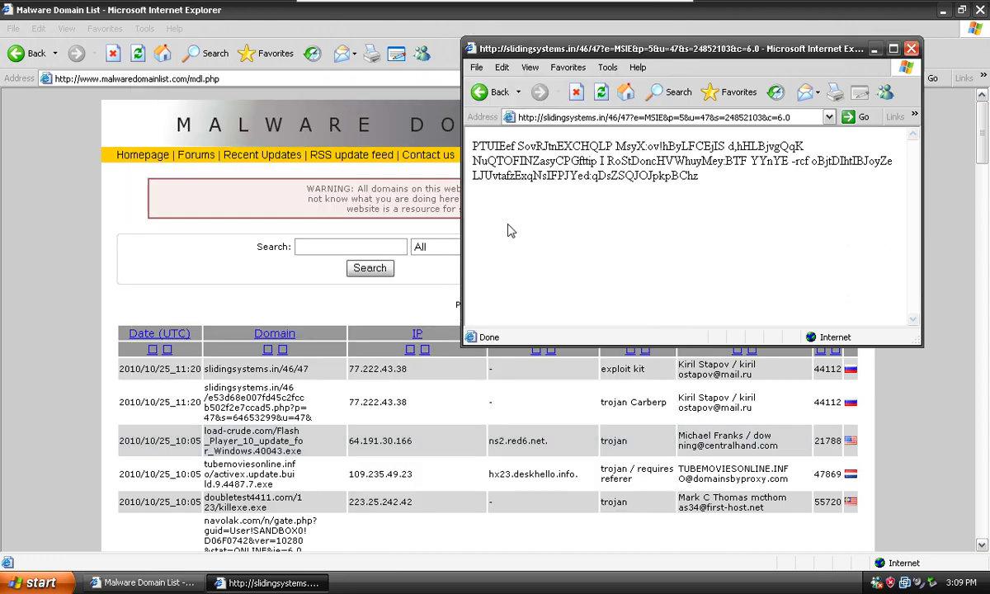
click(267, 581)
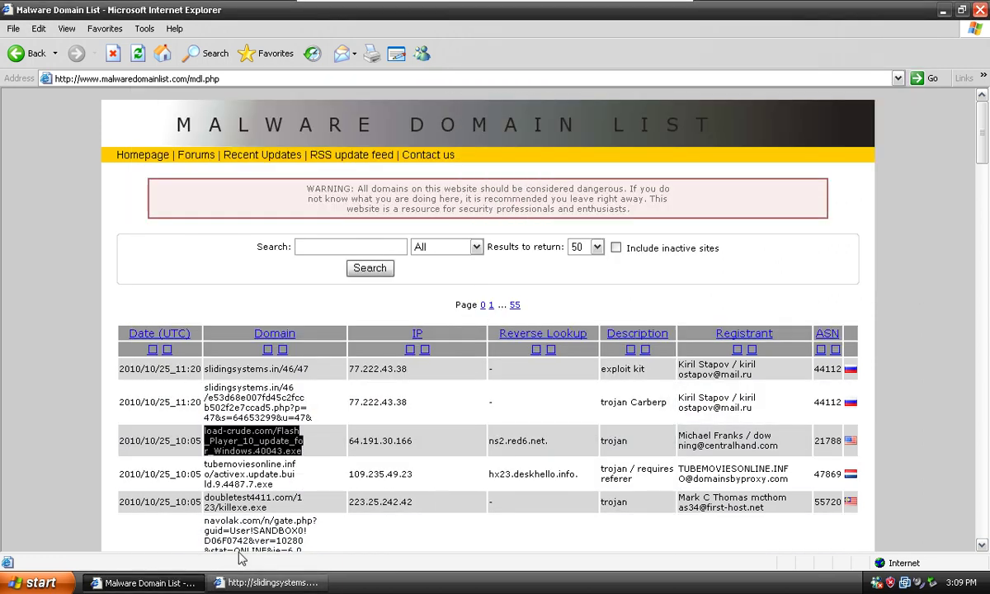
click(163, 583)
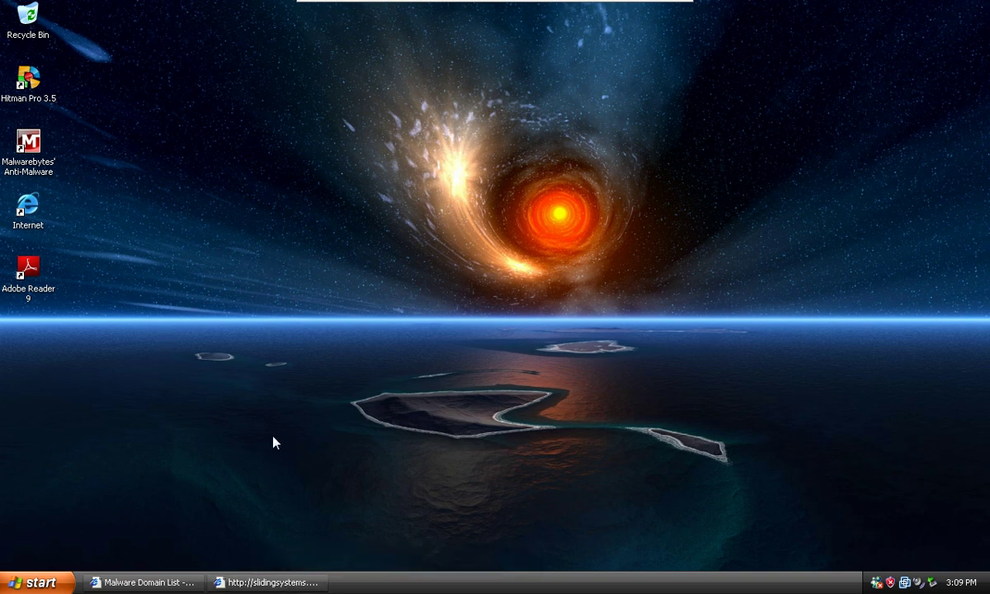
Open Windows Task Manager, look through the full list of running processes, and close it.
drag(285, 191, 248, 115)
drag(207, 20, 625, 281)
right_click(471, 581)
click(505, 534)
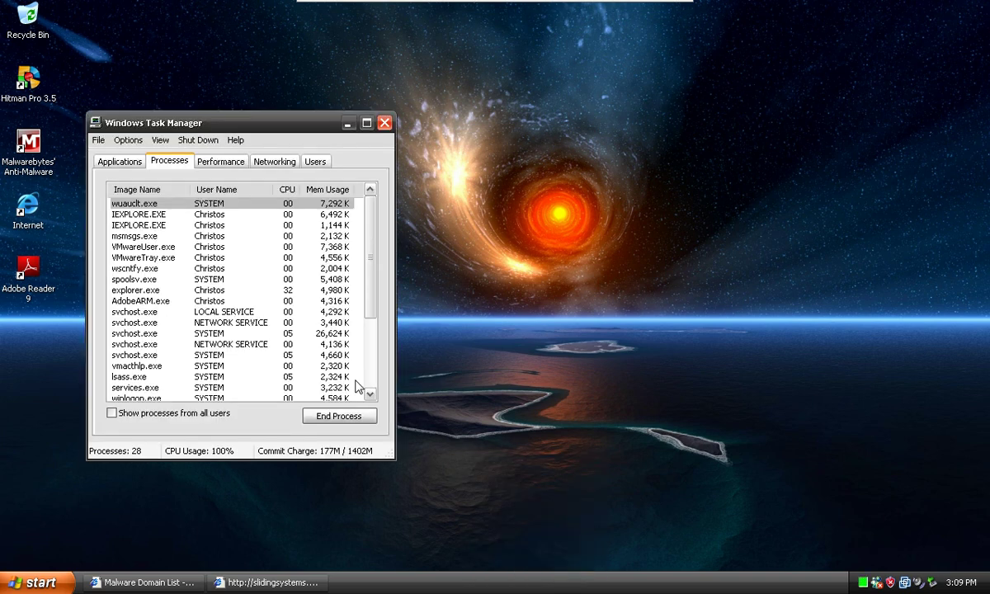
drag(363, 300, 379, 371)
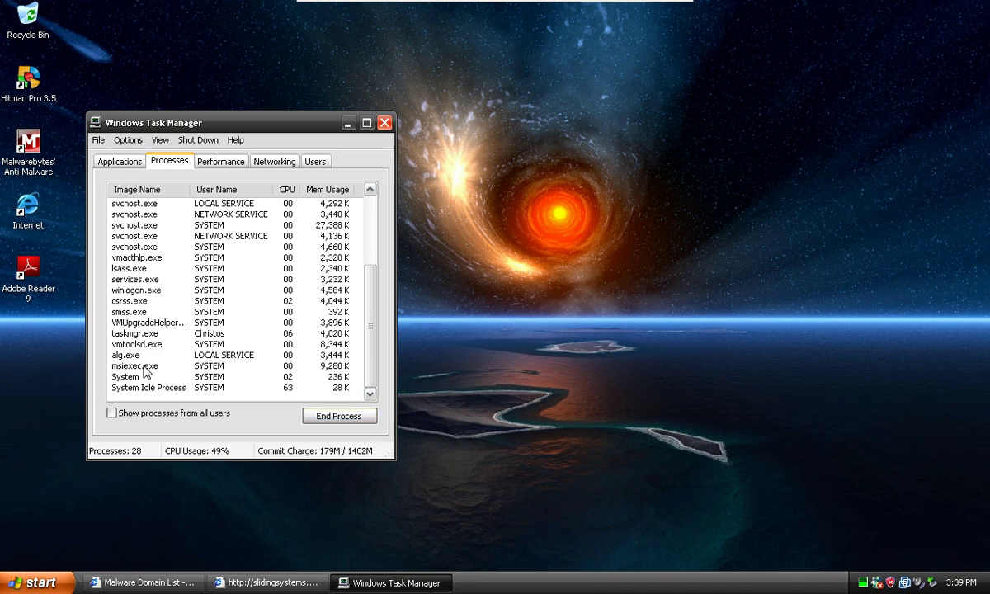
click(216, 366)
drag(371, 342, 369, 265)
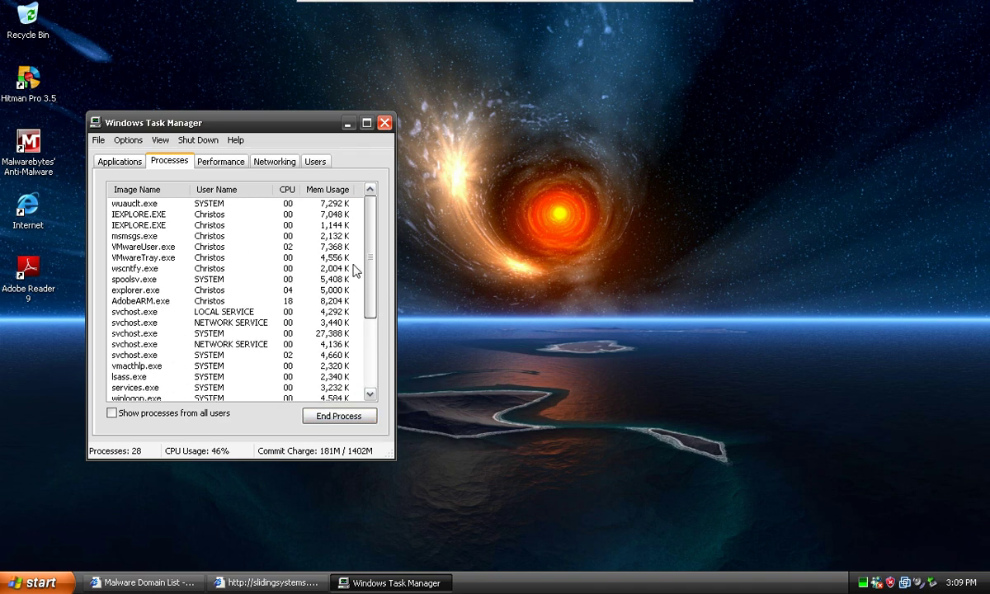
click(384, 122)
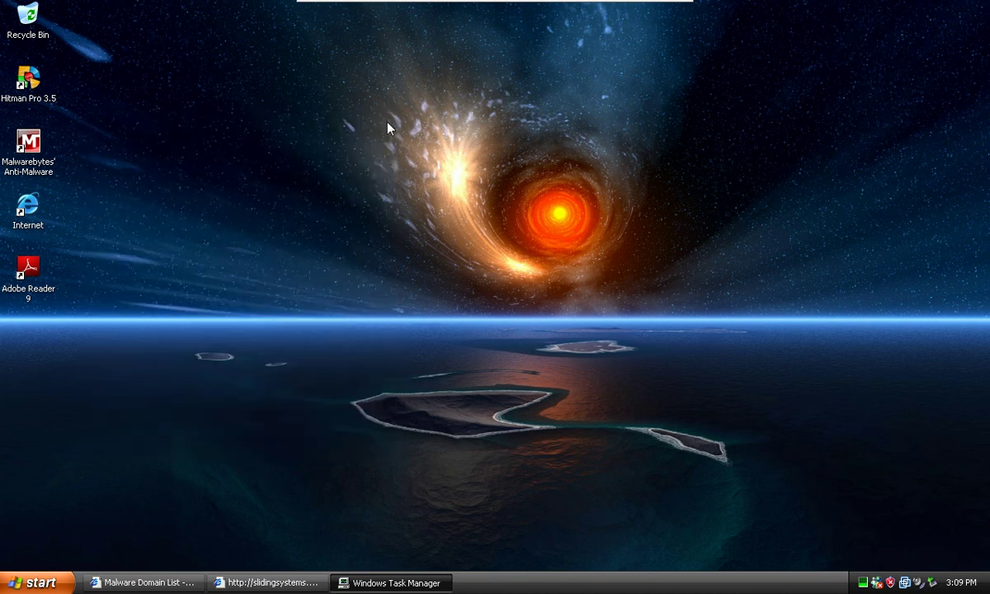
Restore both browser windows and copy the tubemoviesonline.info address from the Malware Domain List.
click(264, 583)
click(157, 583)
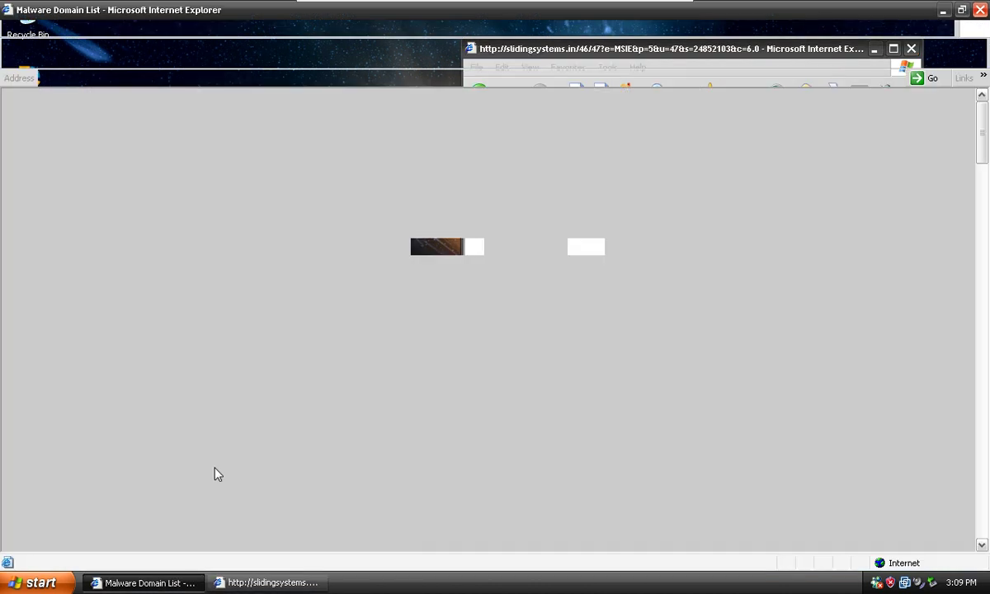
drag(204, 464, 272, 482)
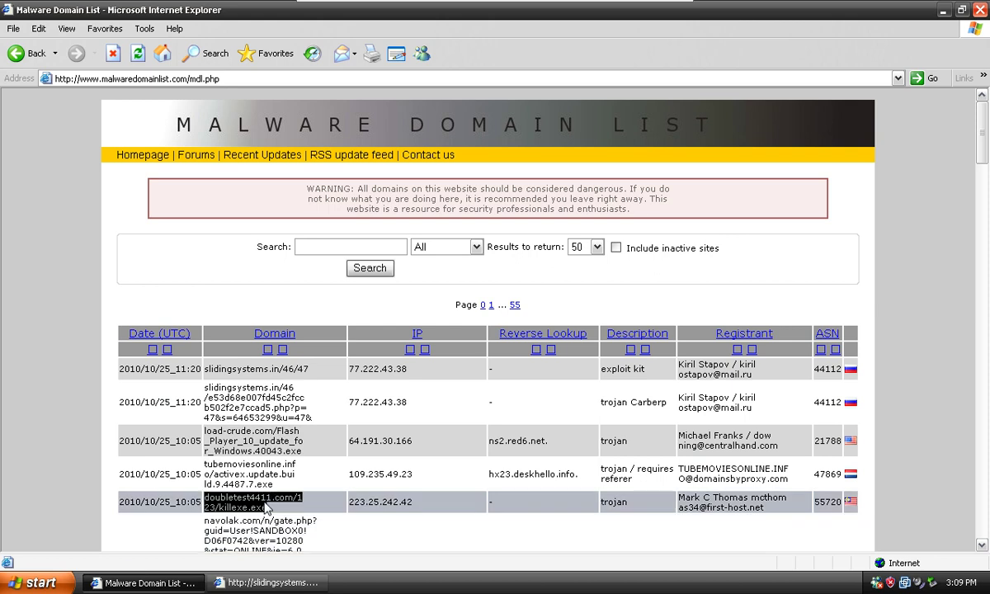
right_click(249, 472)
click(272, 488)
right_click(274, 472)
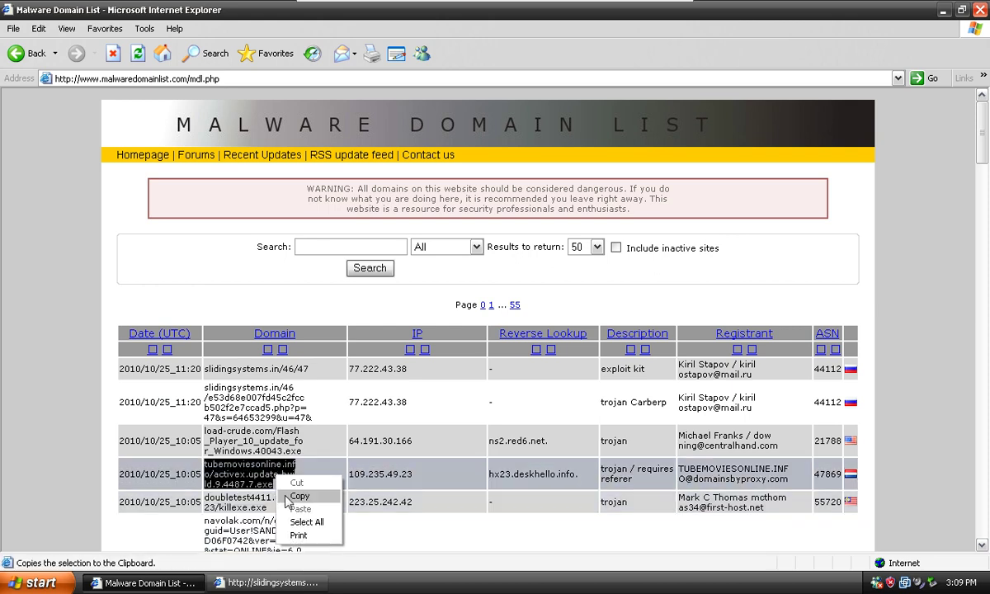
click(281, 490)
click(264, 583)
Copy load-crude.com/Flash_Player_10_update_for_Windows.40043.exe from the list and load it in the slidingsystems.in browser window.
drag(205, 430, 283, 451)
right_click(283, 452)
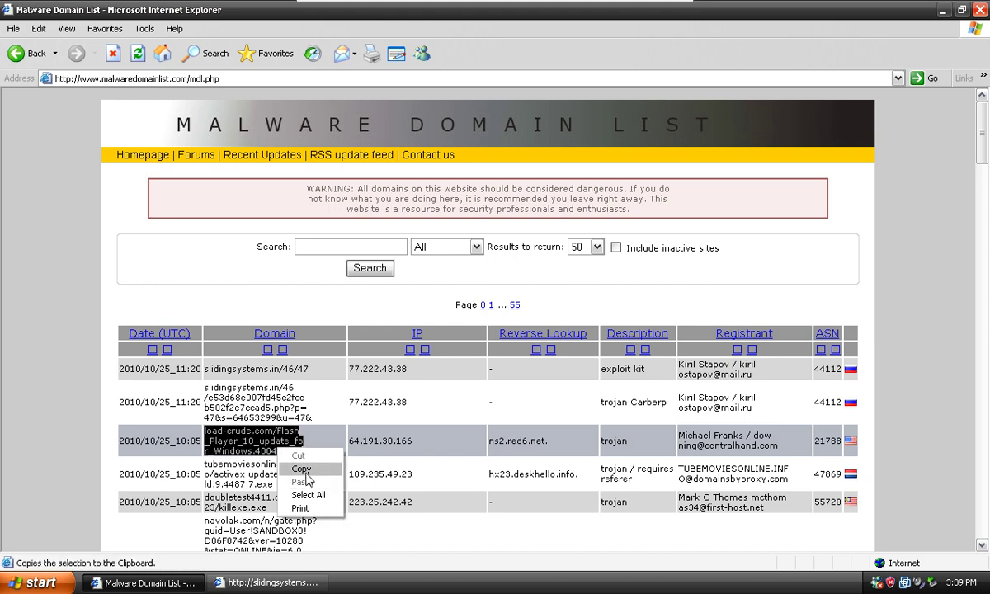
click(299, 468)
click(266, 582)
click(644, 117)
right_click(646, 118)
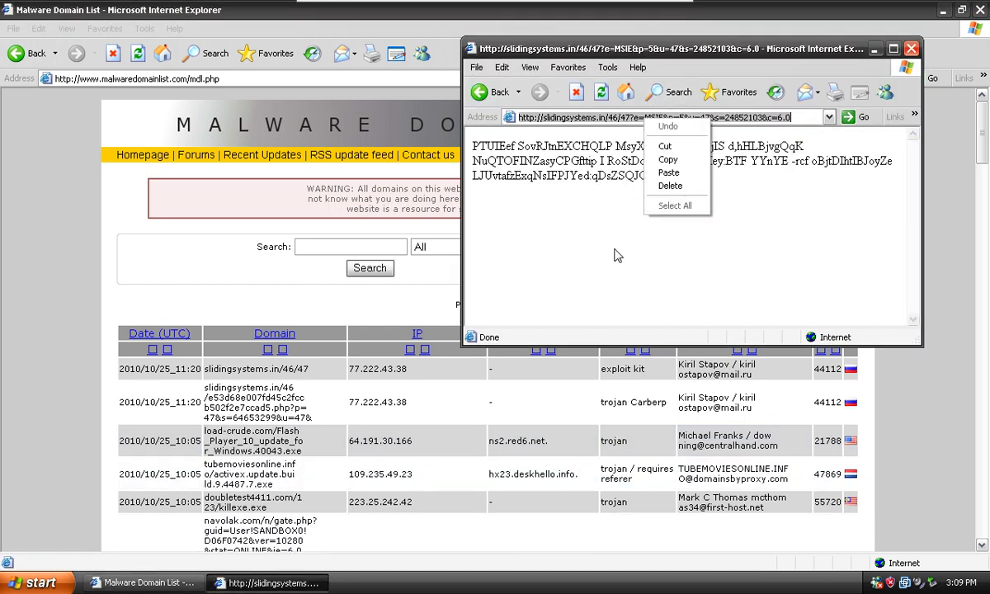
click(665, 185)
key(Return)
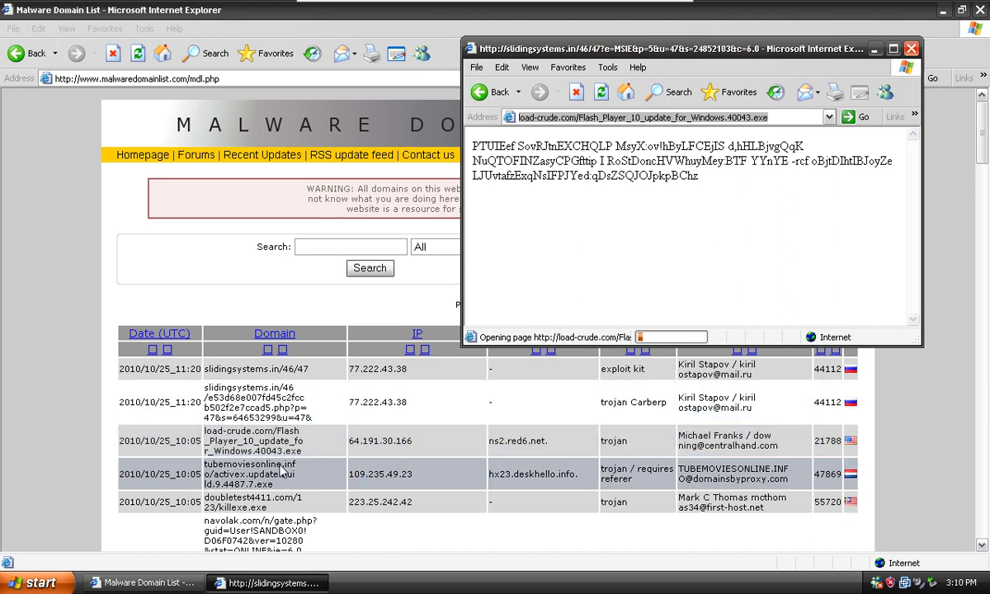
Copy tubemoviesonline.info/activex.update.build.9.4487.7.exe from the list and load it in the smaller browser window.
drag(205, 462, 294, 485)
right_click(293, 485)
click(305, 493)
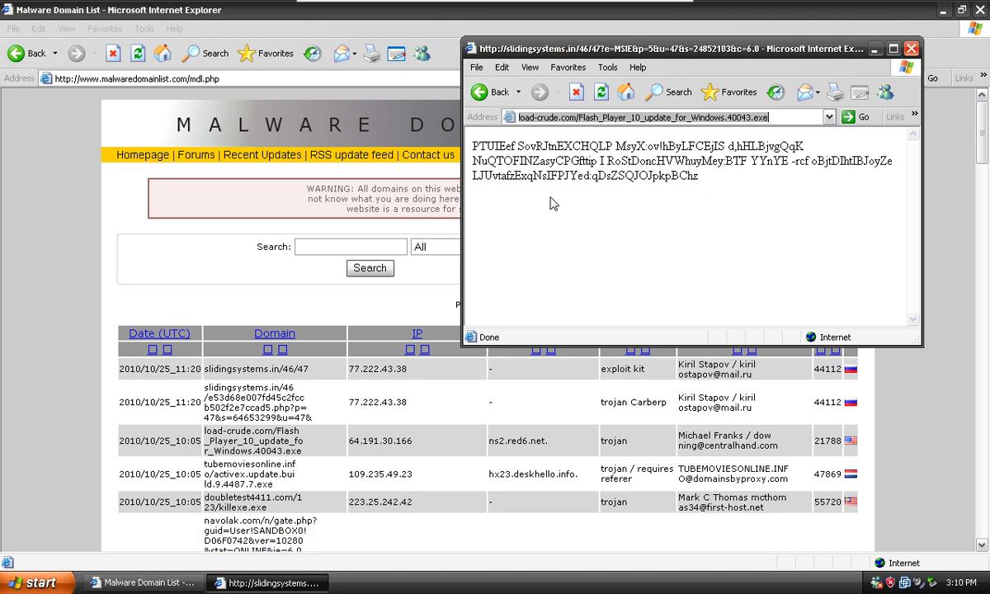
key(ctrl+v)
key(Return)
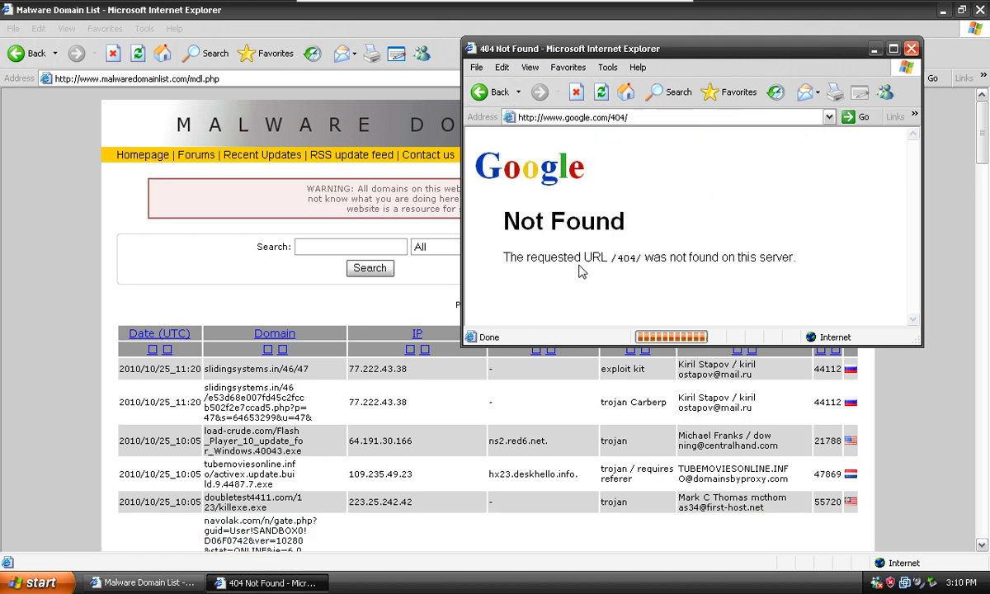
Copy doubletest4411.com/123/killexe.exe from the list, load it in the smaller browser window, and maximize that window.
drag(502, 131, 518, 104)
triple_click(258, 481)
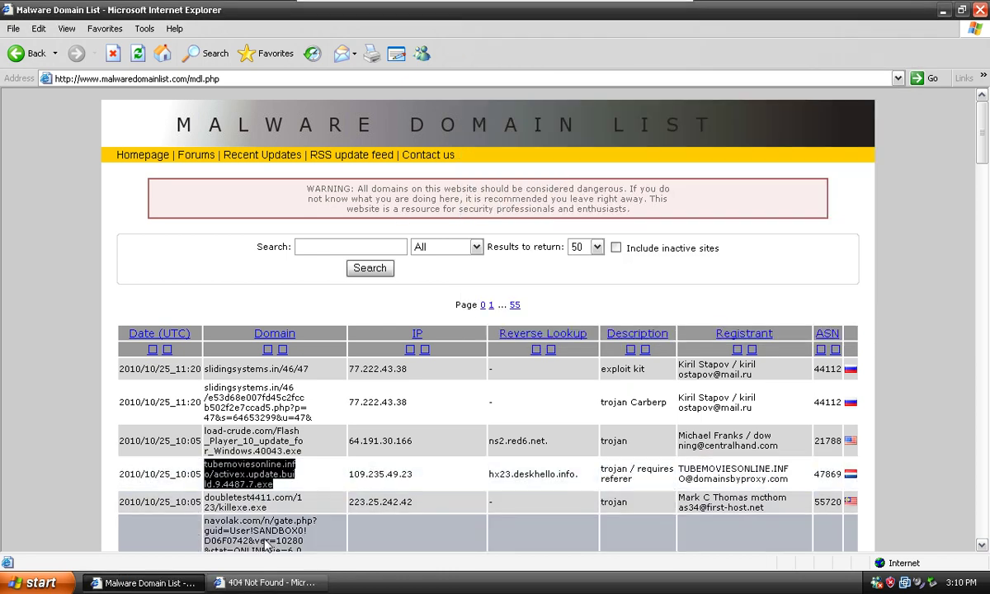
double_click(267, 496)
key(alt+Tab)
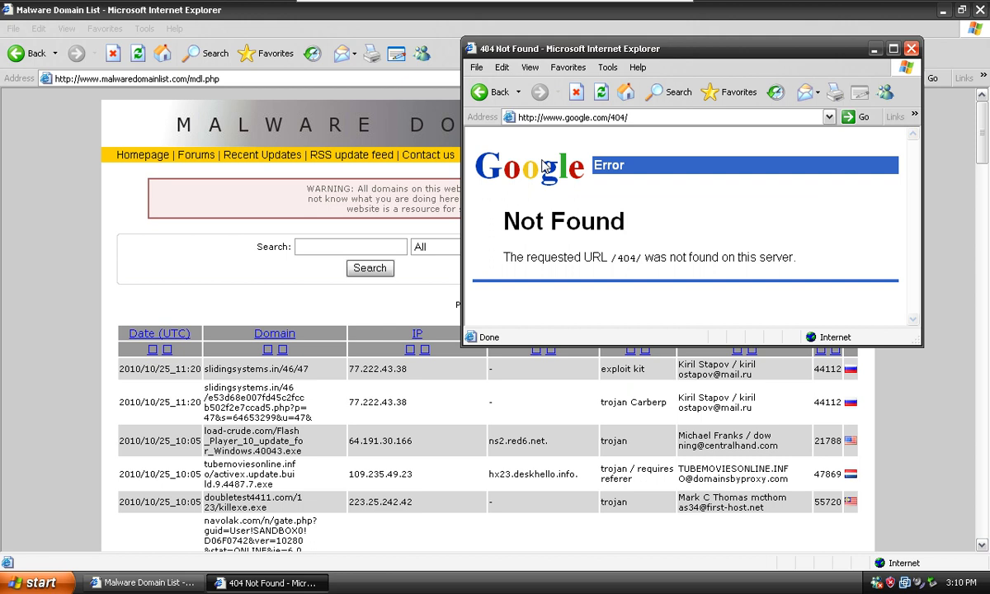
key(alt+d)
key(ctrl+v)
key(Return)
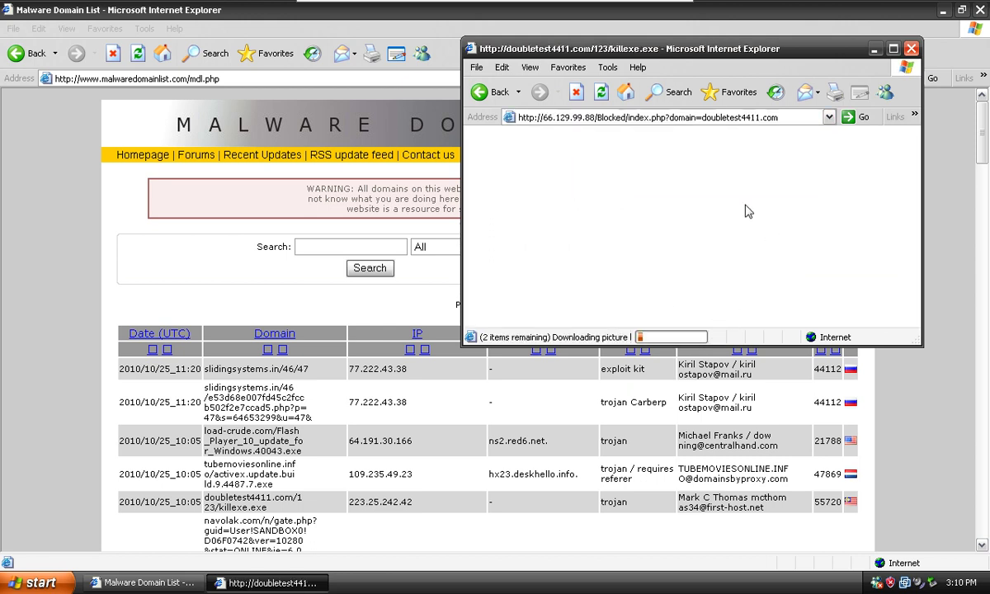
double_click(658, 52)
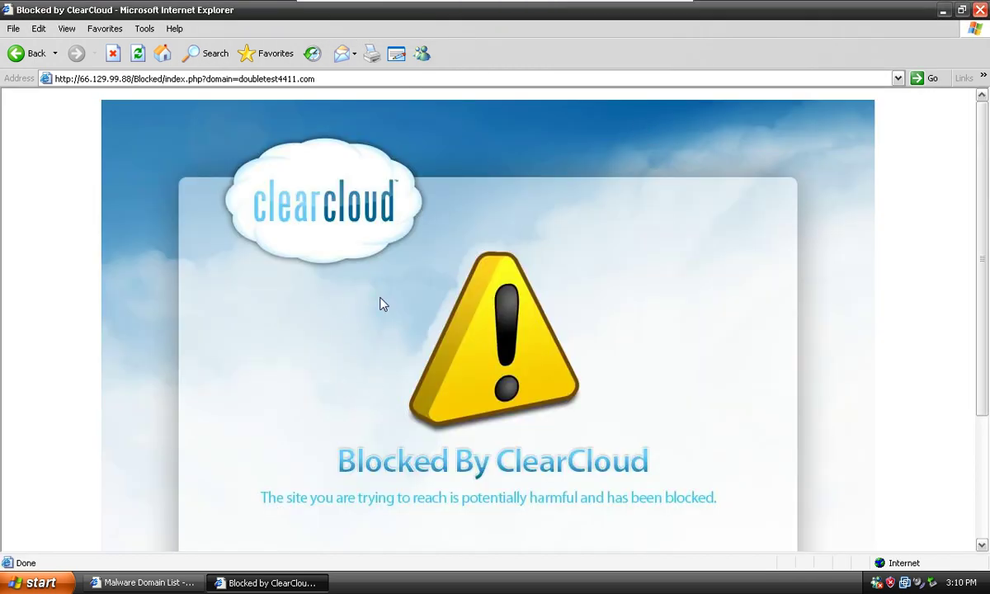
Copy the 204.12.237.196/196/2/m/gate.php SpyEye address from further down the list and load it in the test browser window.
click(142, 582)
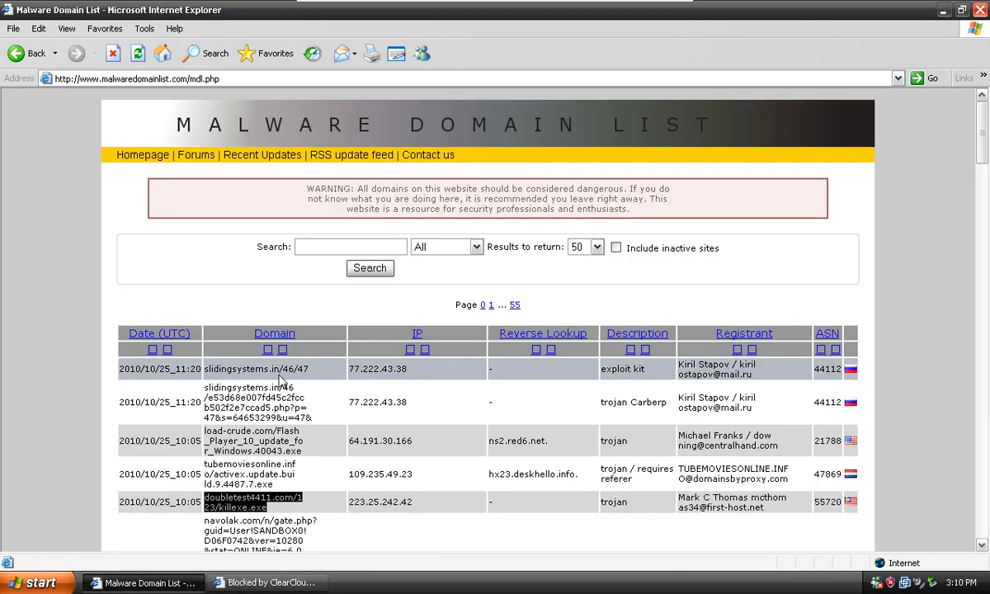
scroll(398, 409, down, 2)
scroll(398, 409, down, 2)
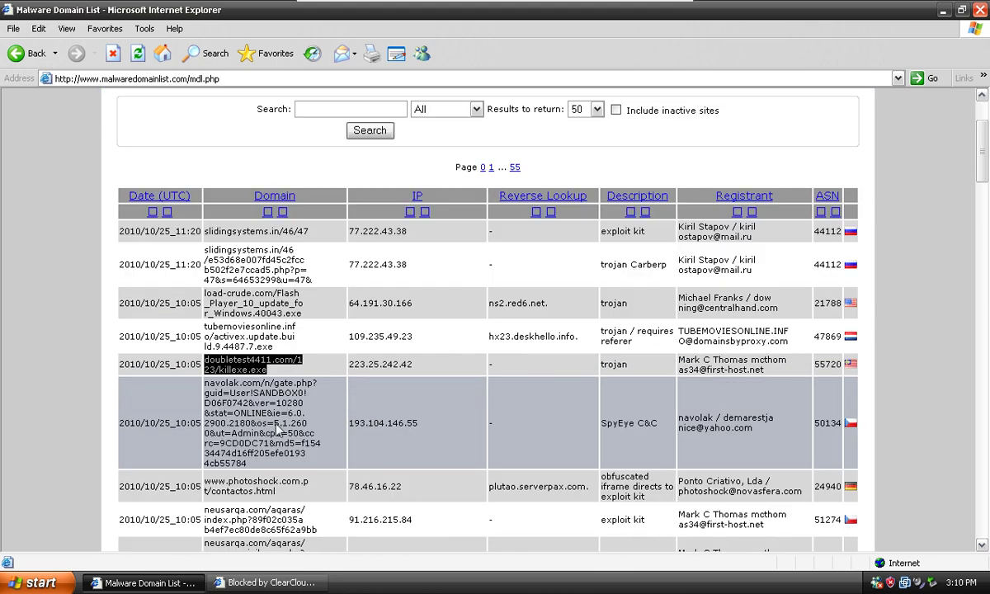
scroll(278, 451, down, 2)
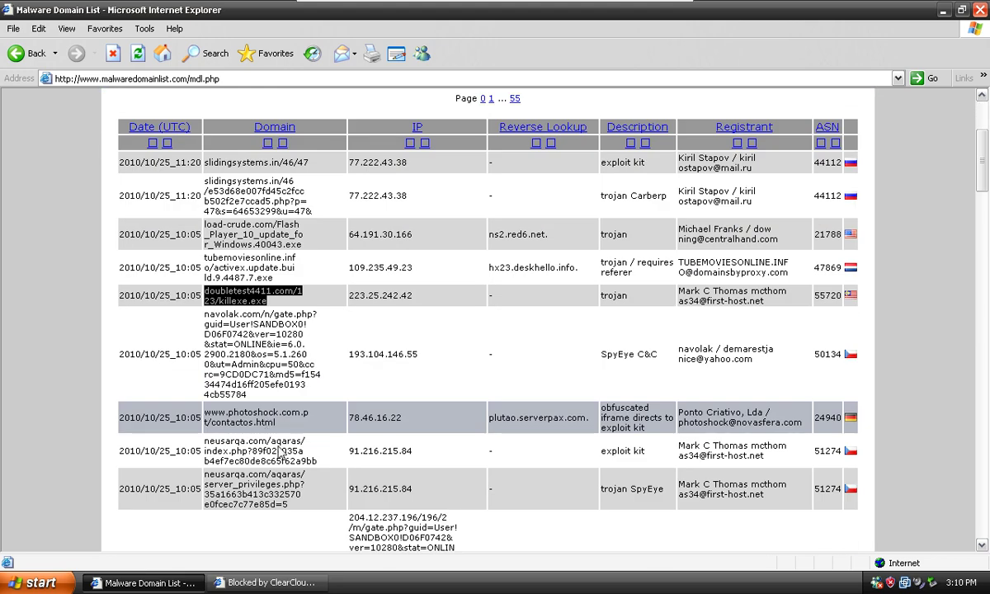
scroll(379, 429, down, 4)
double_click(381, 411)
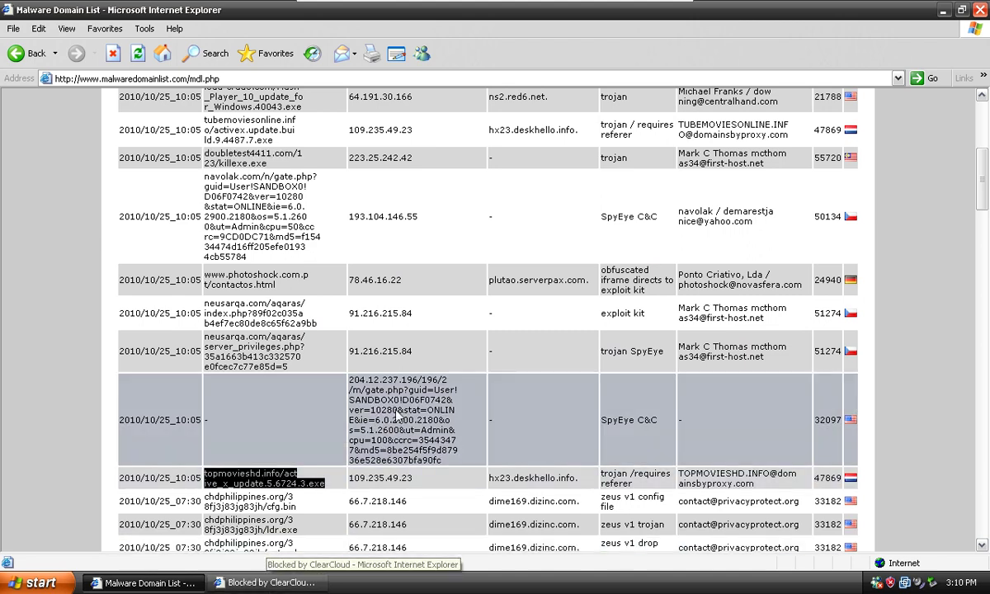
click(268, 580)
key(alt+d)
key(ctrl+v)
key(Return)
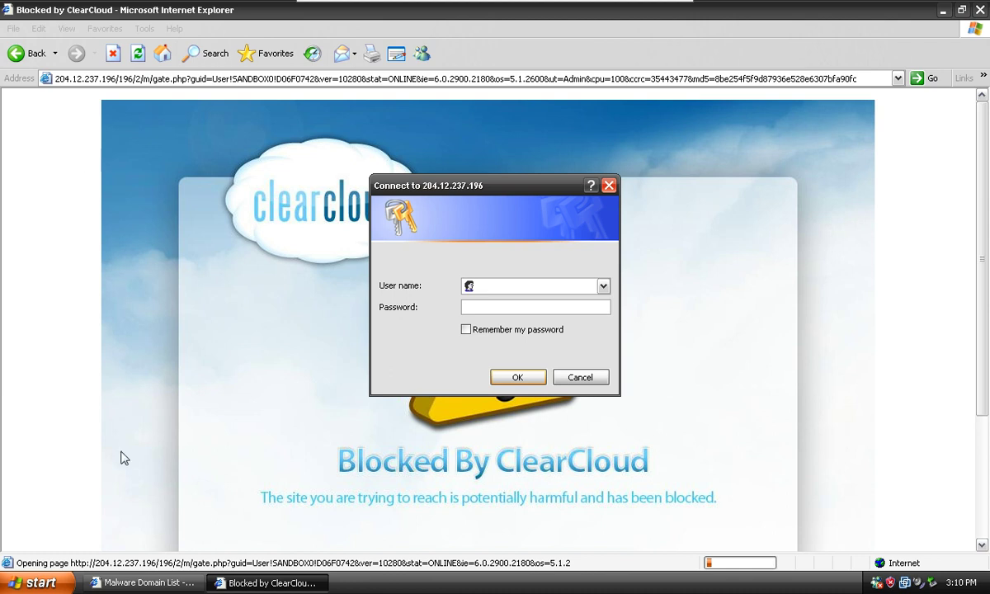
Try entering a user name in the login prompt for 204.12.237.196 and dismiss the prompt.
click(132, 582)
key(alt+Tab)
click(603, 286)
click(563, 285)
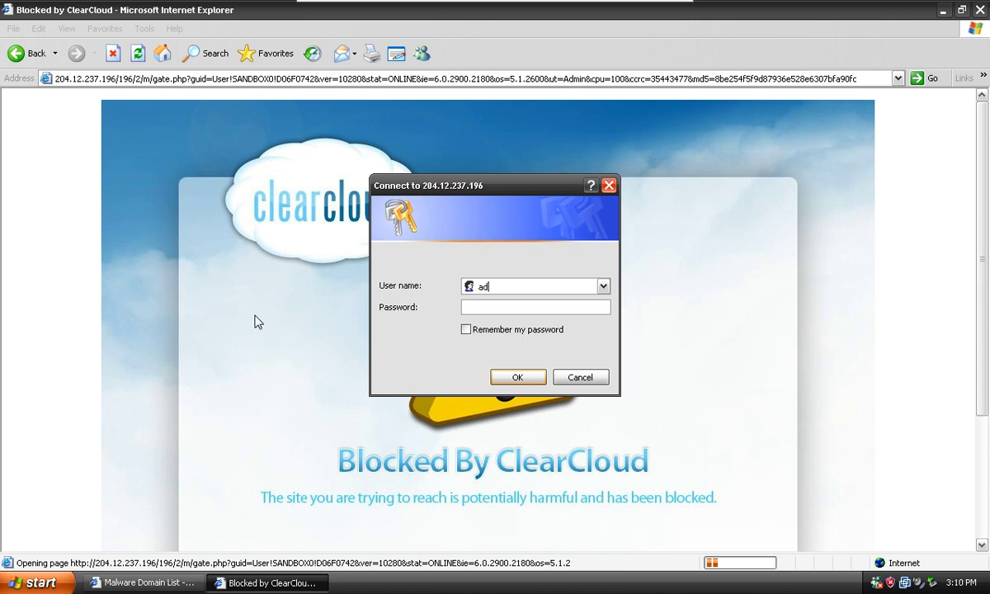
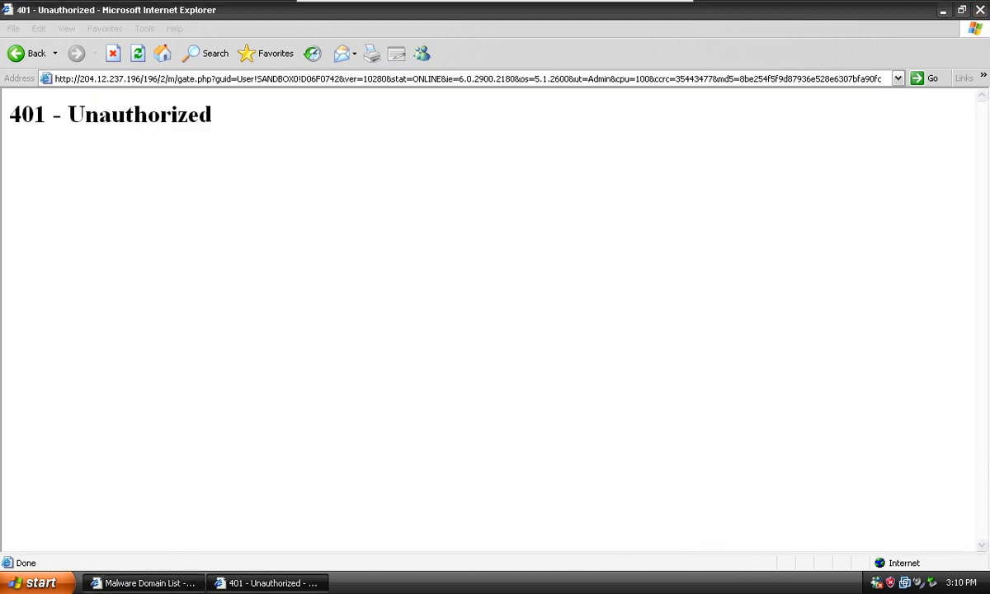
Copy topmovieshd.info/active_x_update.5.6724.3.exe from the list and load it in the test browser window.
click(168, 583)
click(208, 445)
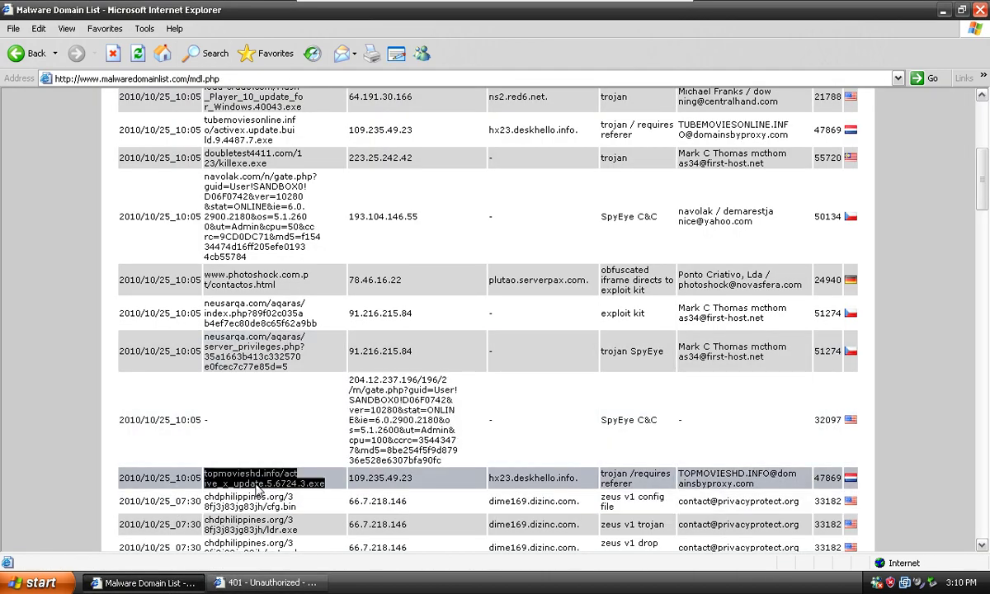
triple_click(256, 487)
right_click(258, 484)
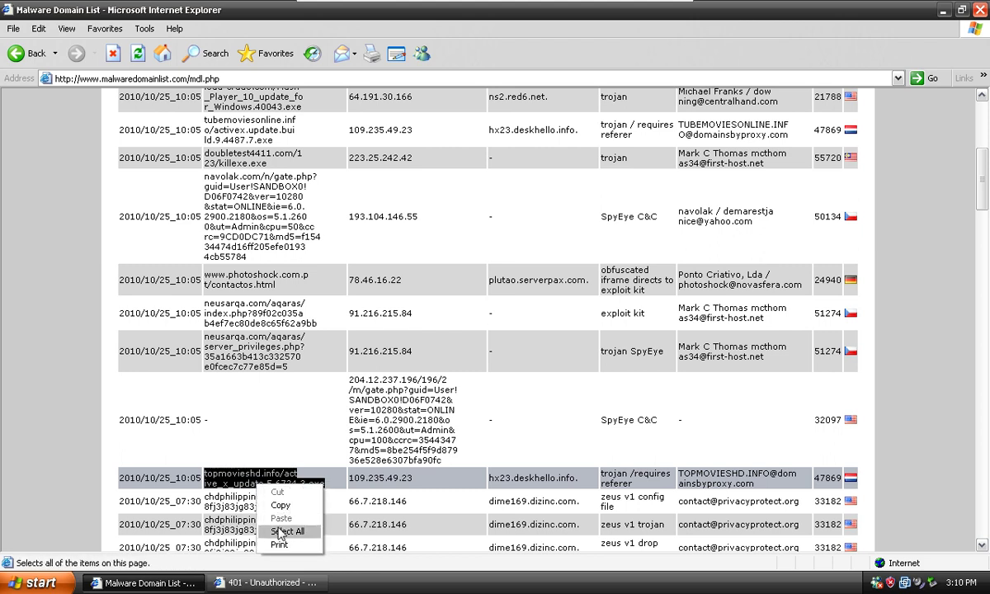
click(282, 506)
click(261, 79)
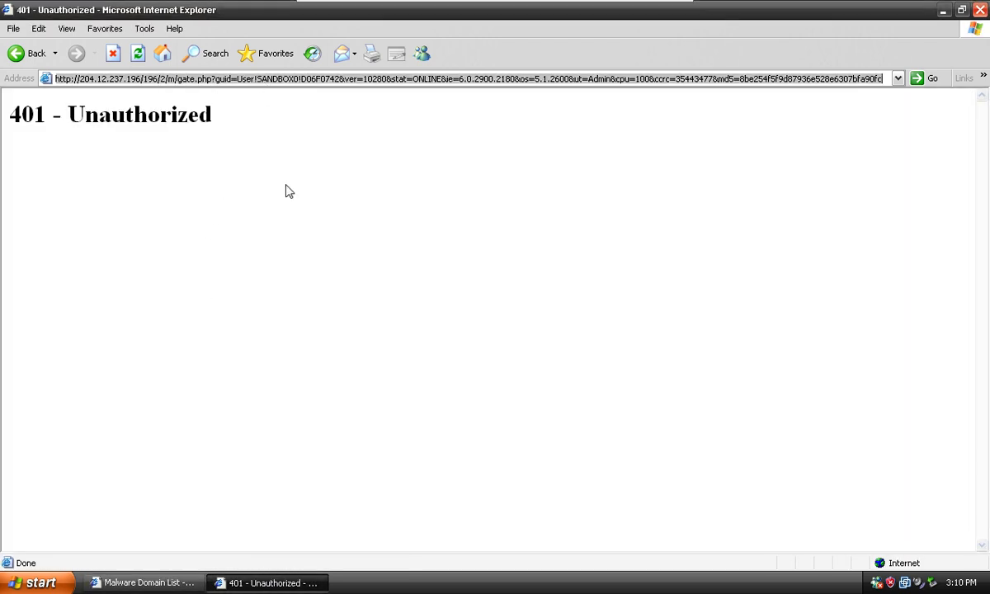
key(ctrl+v)
key(Return)
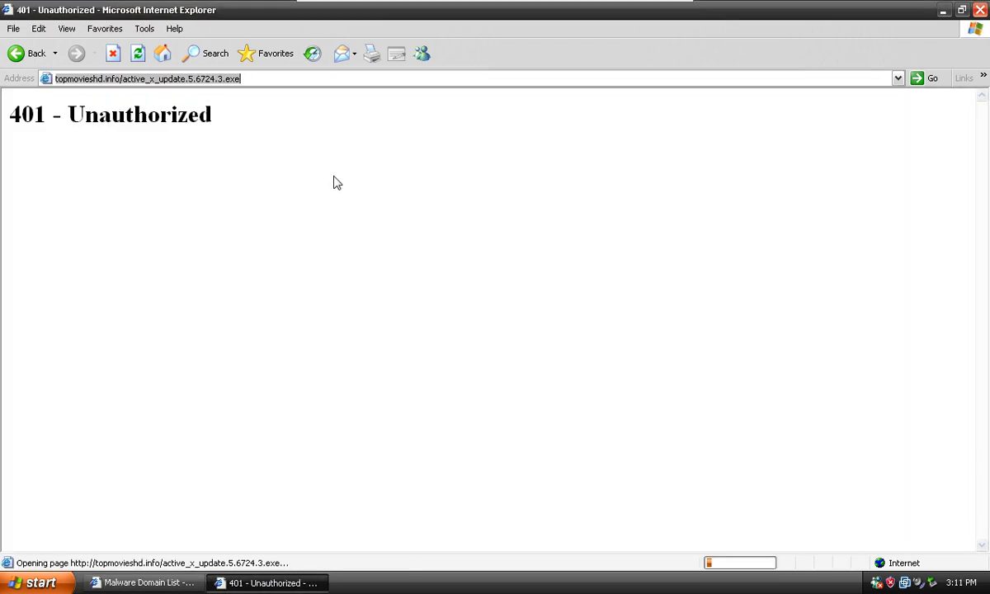
Copy the zeus v1 trojan address chdphilippines.org/38fj3j83jg83jh/ldr.exe from the list and load it in the test browser window.
key(alt+Tab)
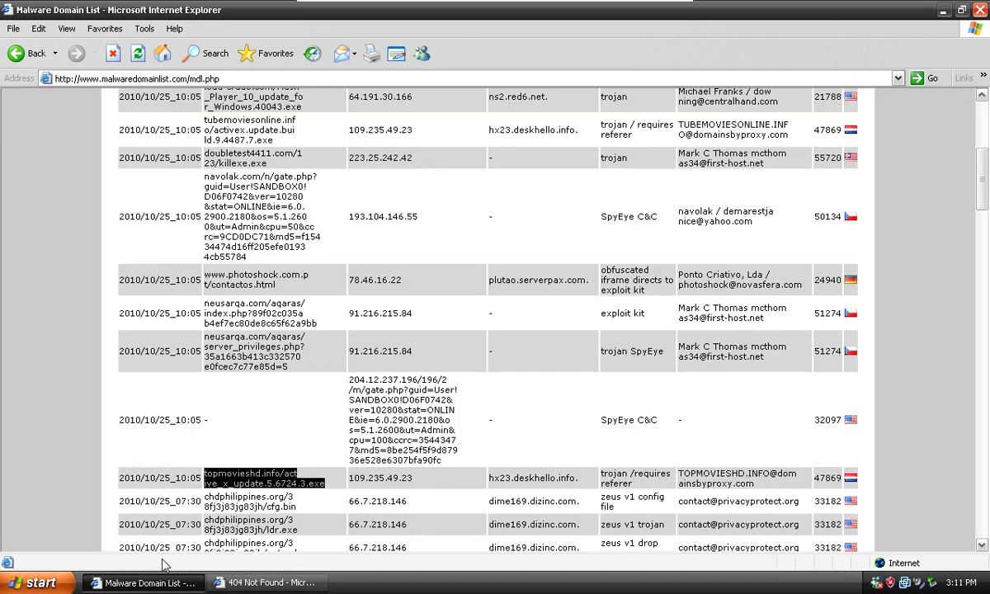
click(289, 461)
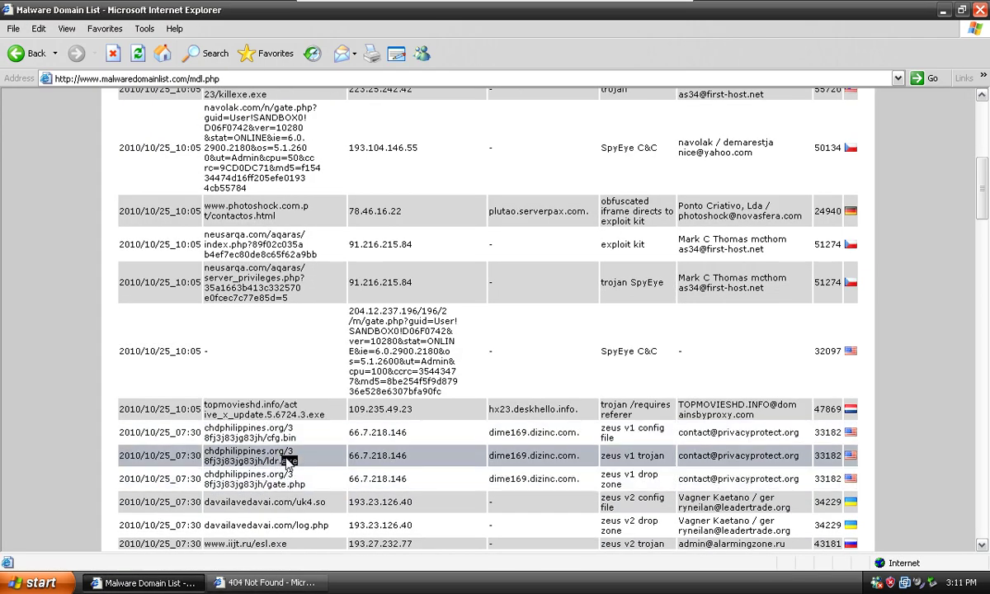
right_click(288, 462)
triple_click(245, 461)
right_click(244, 461)
click(271, 486)
key(alt+Tab)
click(180, 83)
right_click(179, 82)
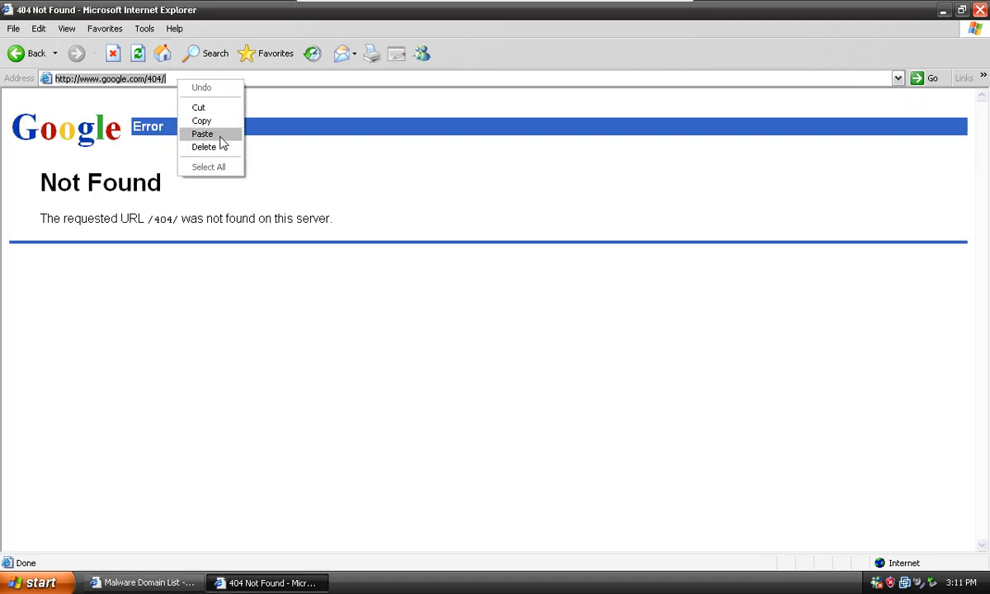
click(202, 134)
key(Return)
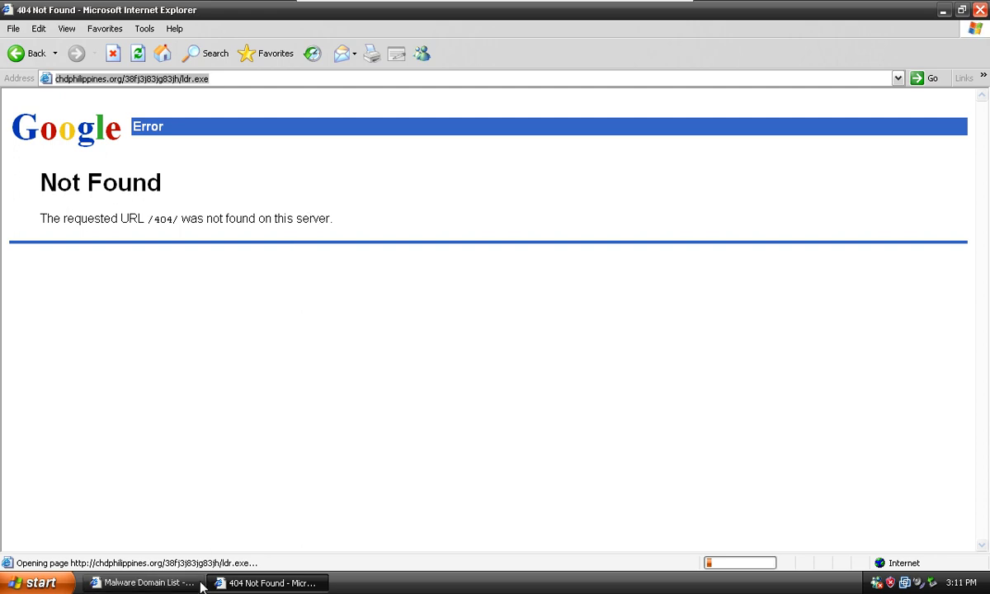
key(alt+Tab)
scroll(239, 462, down, 2)
click(262, 483)
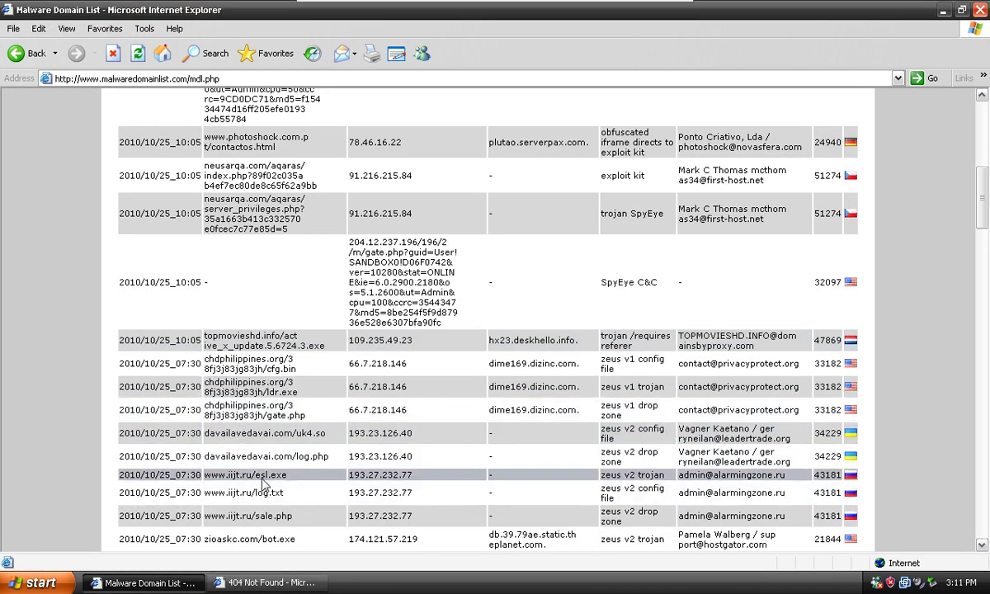
right_click(264, 484)
click(285, 503)
key(alt+Tab)
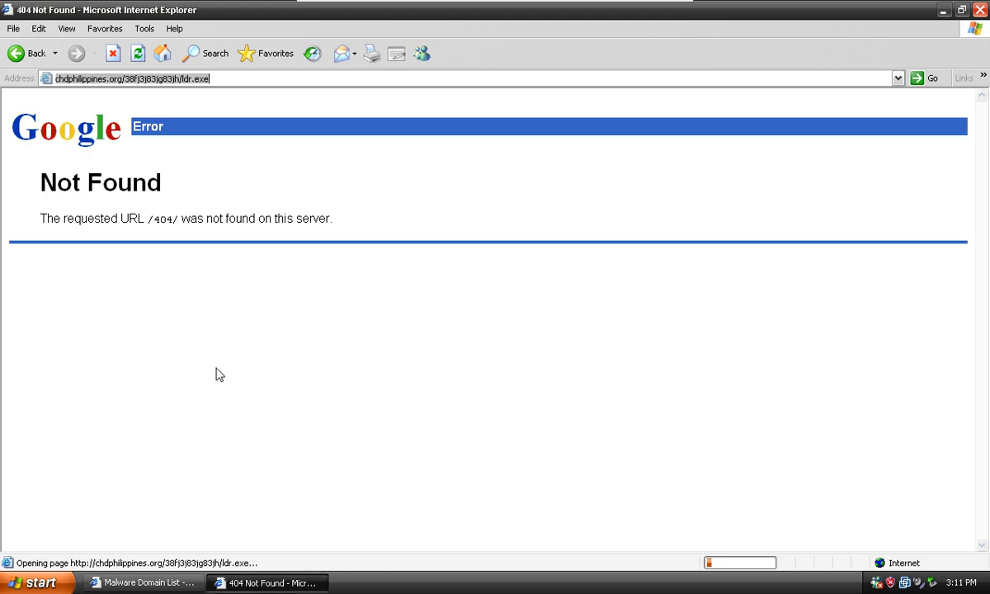
right_click(122, 79)
click(145, 131)
key(Return)
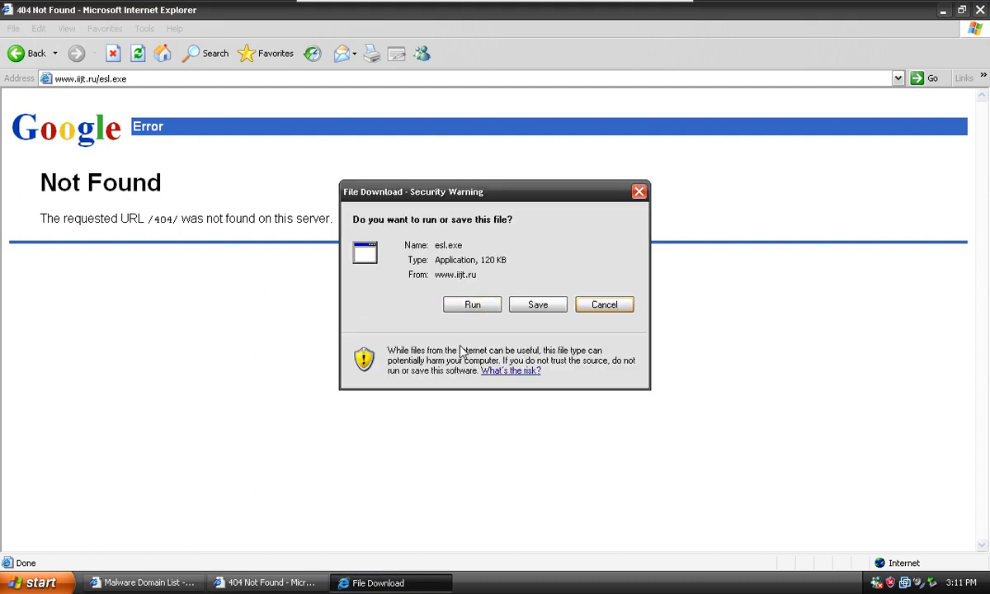
drag(481, 197, 409, 336)
click(497, 146)
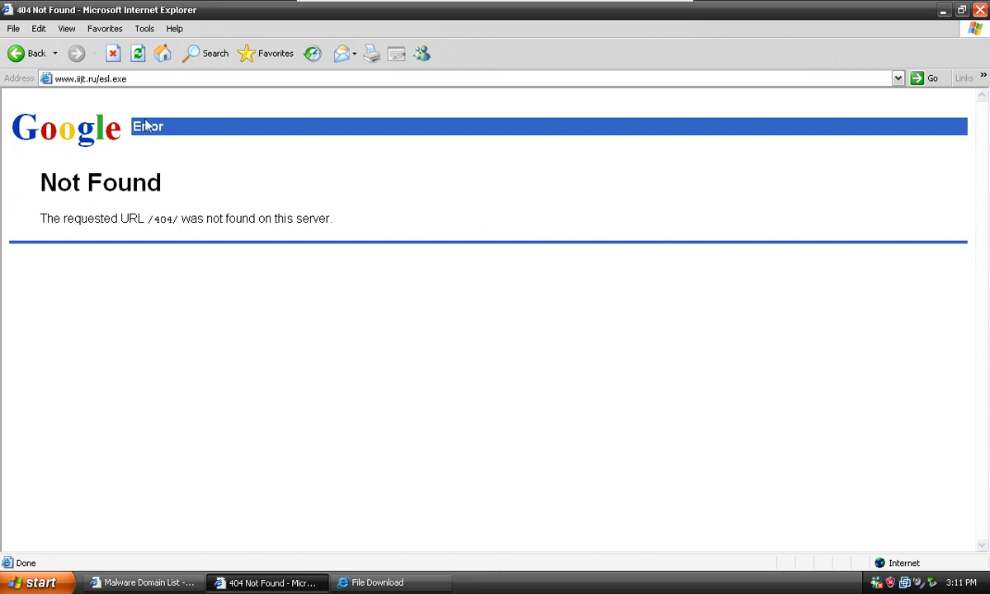
Select the error page's contents, bring the esl.exe download prompt forward, and run the file, answering its security warning.
drag(28, 103, 620, 504)
click(392, 582)
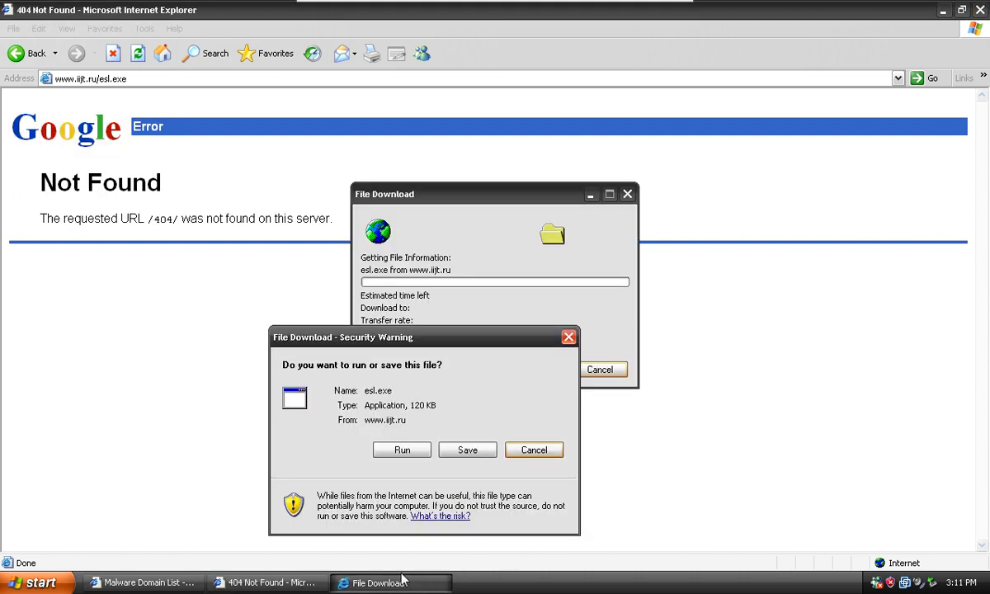
click(402, 449)
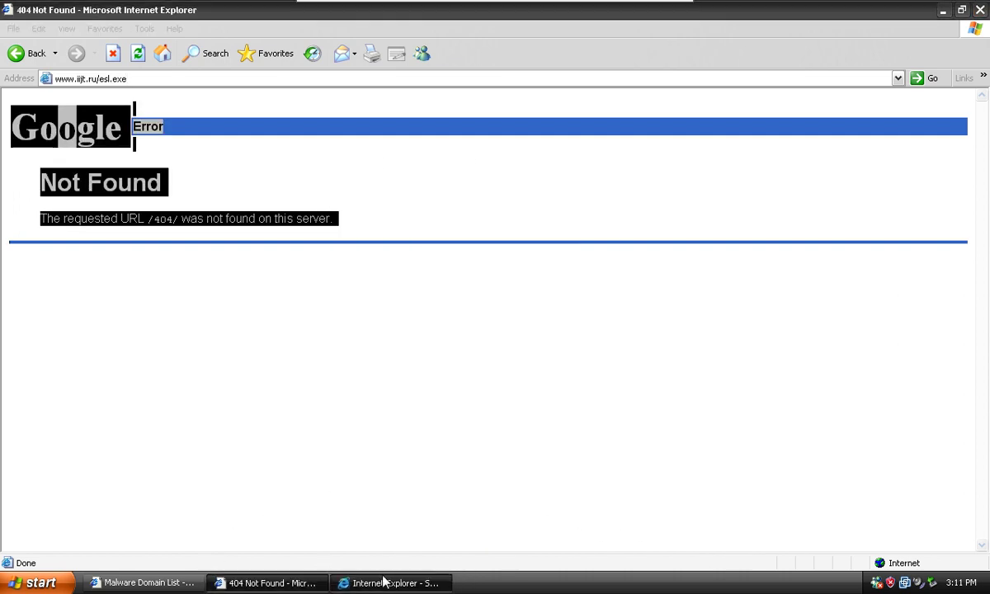
click(515, 304)
Copy the zeus v2 trojan address zioaskc.com/bot.exe from the list and load it in the test browser window.
click(144, 582)
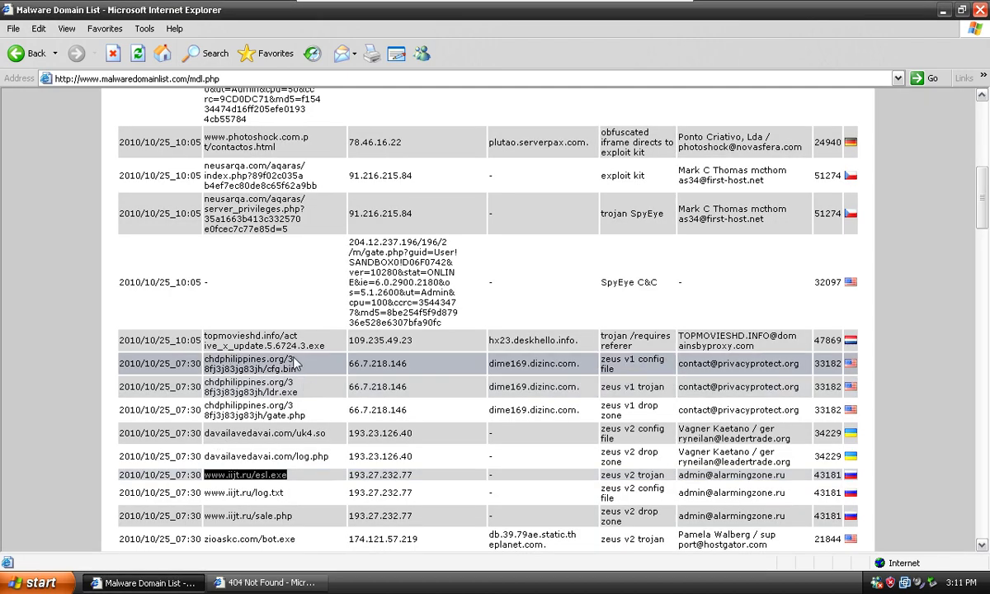
scroll(272, 346, down, 2)
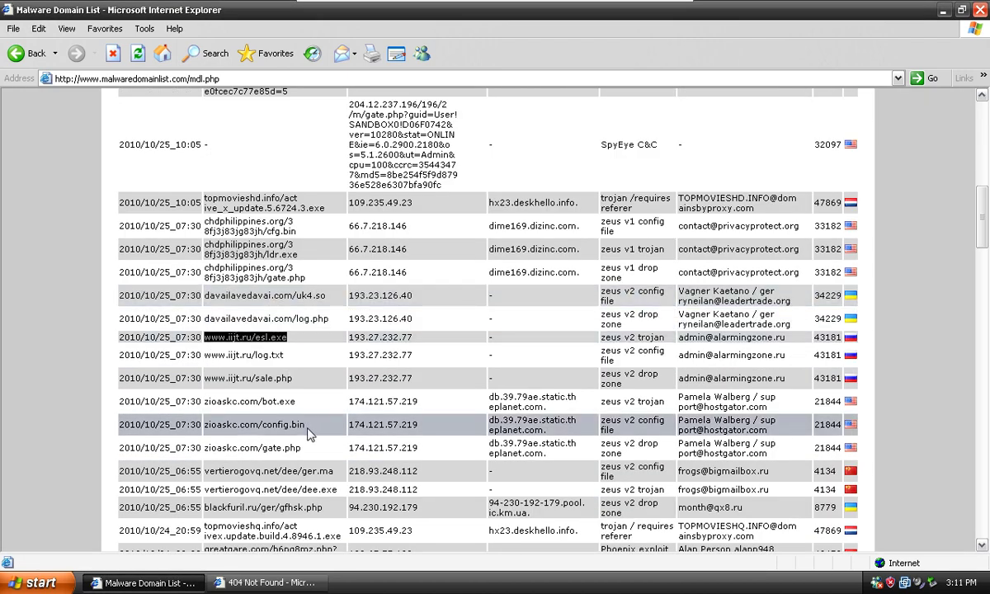
triple_click(296, 402)
right_click(304, 405)
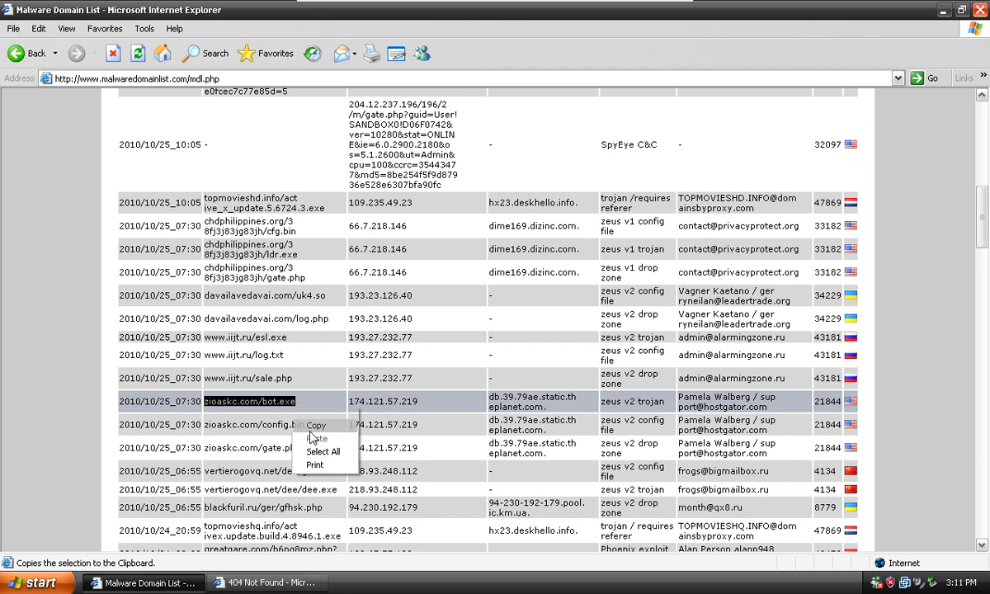
click(314, 429)
key(alt+Tab)
right_click(209, 83)
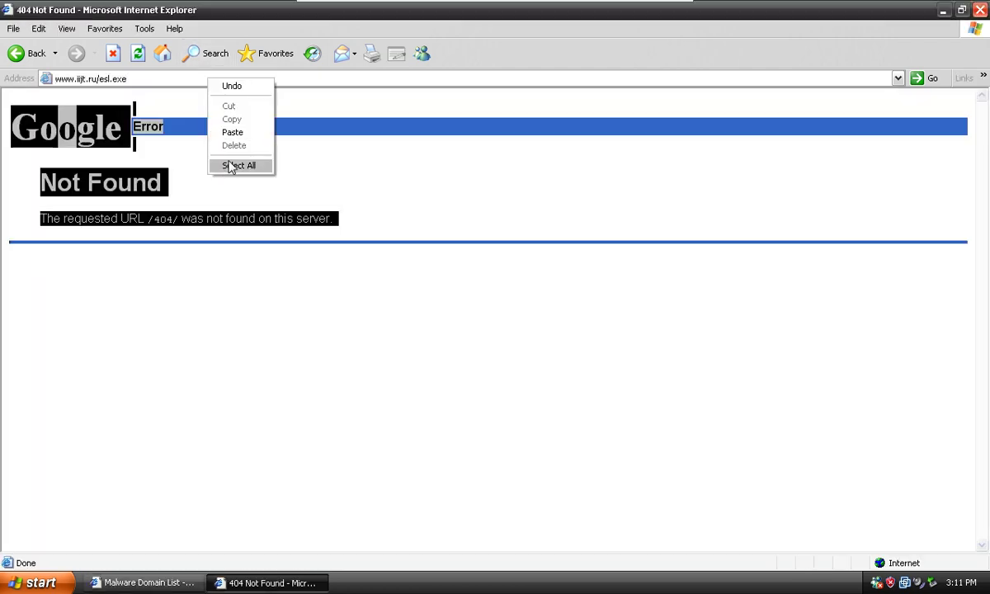
click(232, 130)
drag(209, 82, 2, 200)
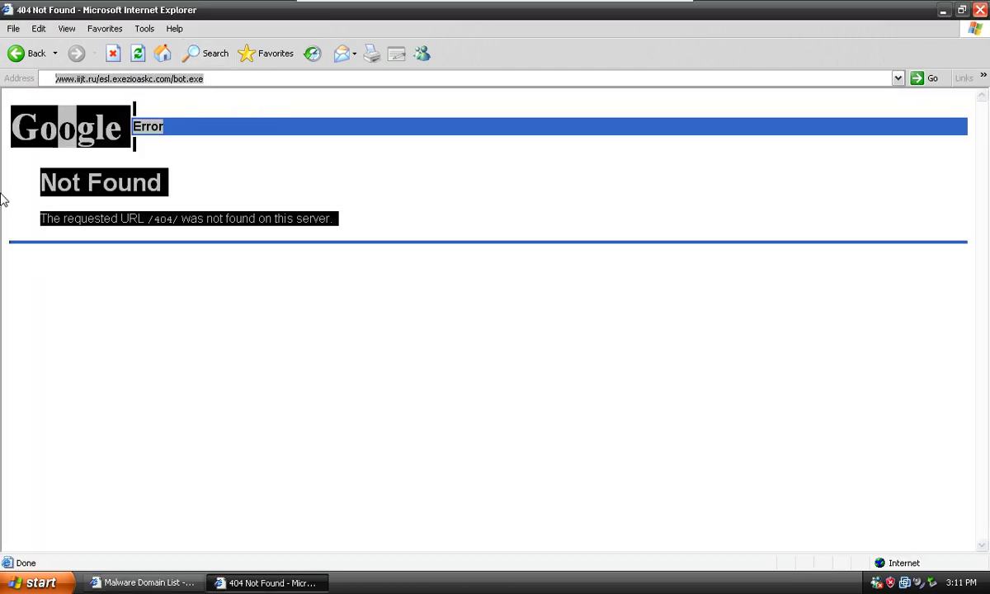
key(ctrl+v)
key(Return)
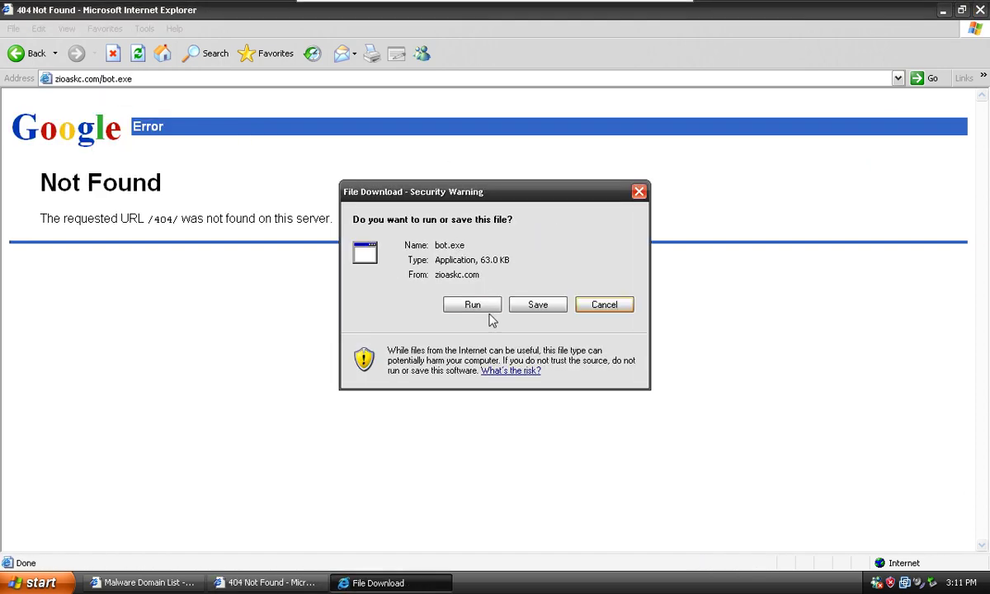
Run the bot.exe download, return to the malware list, and answer the security warning.
click(460, 305)
click(180, 571)
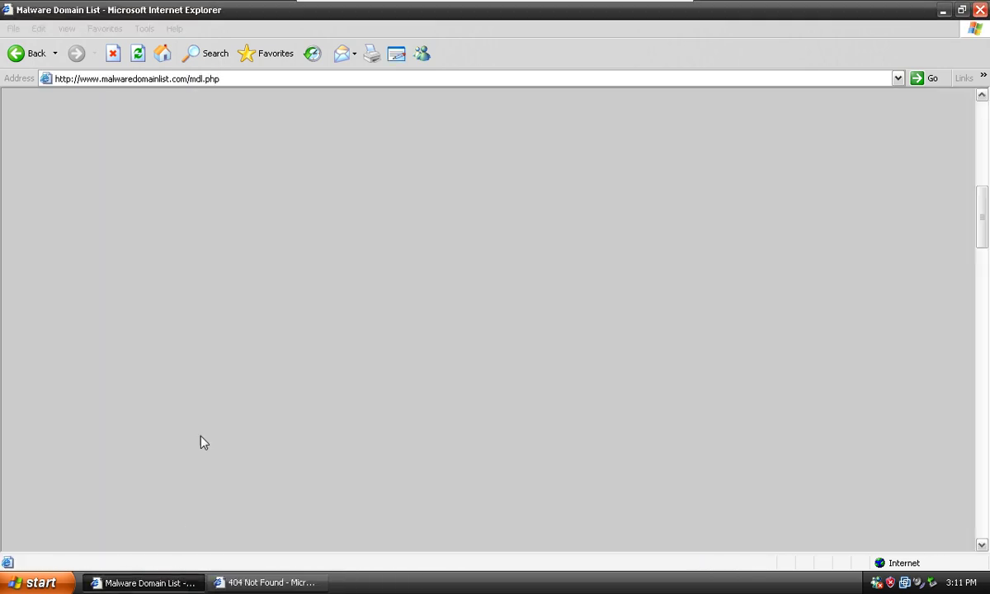
click(534, 295)
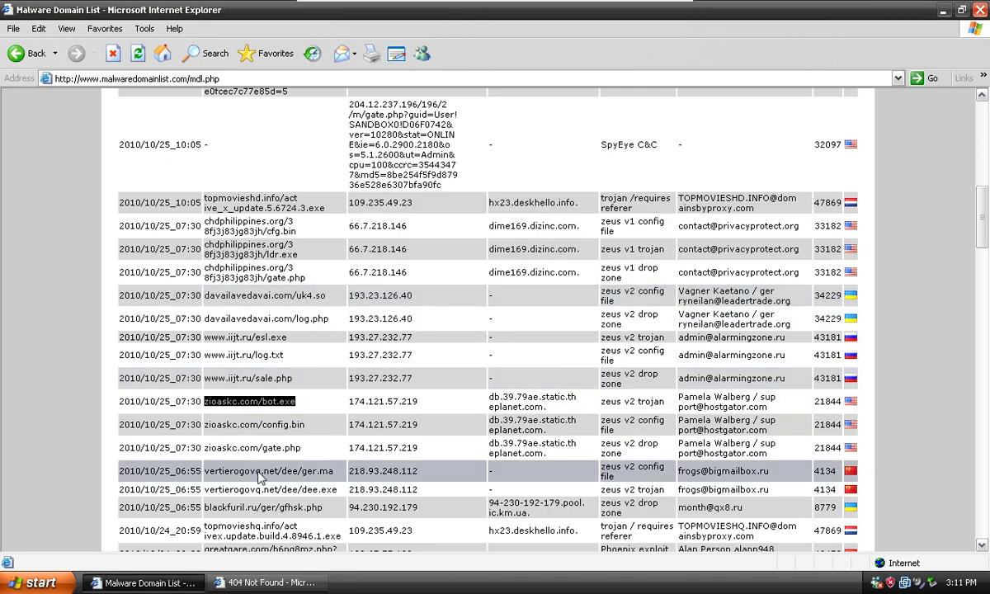
Copy vertierogovq.net/dee/dee.exe from the list and load it in the test browser window.
double_click(301, 489)
right_click(301, 495)
click(303, 514)
click(264, 582)
right_click(267, 82)
click(284, 137)
key(Return)
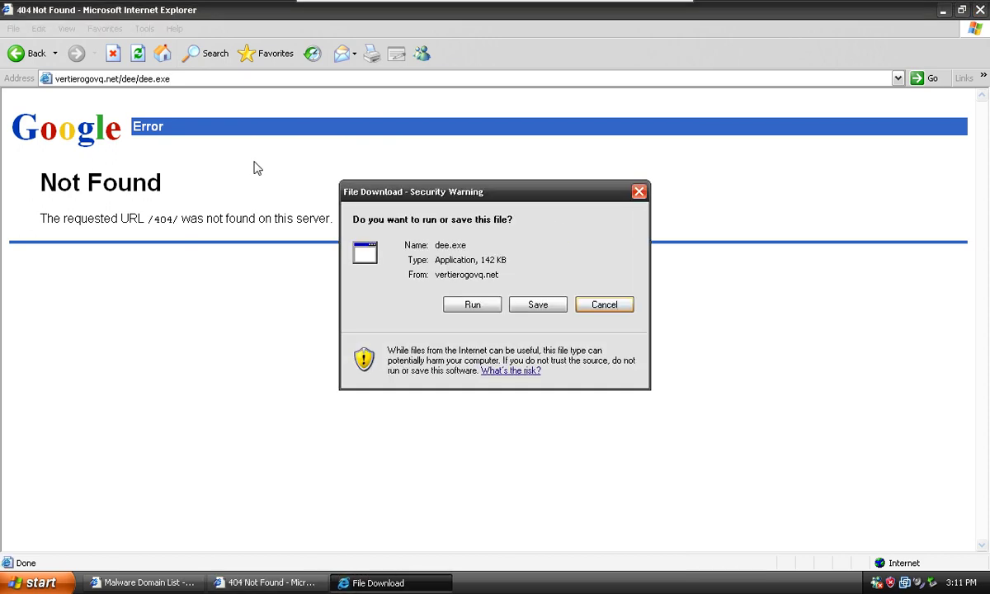
Run the dee.exe download, answer its security warning, and return to the malware list.
click(468, 309)
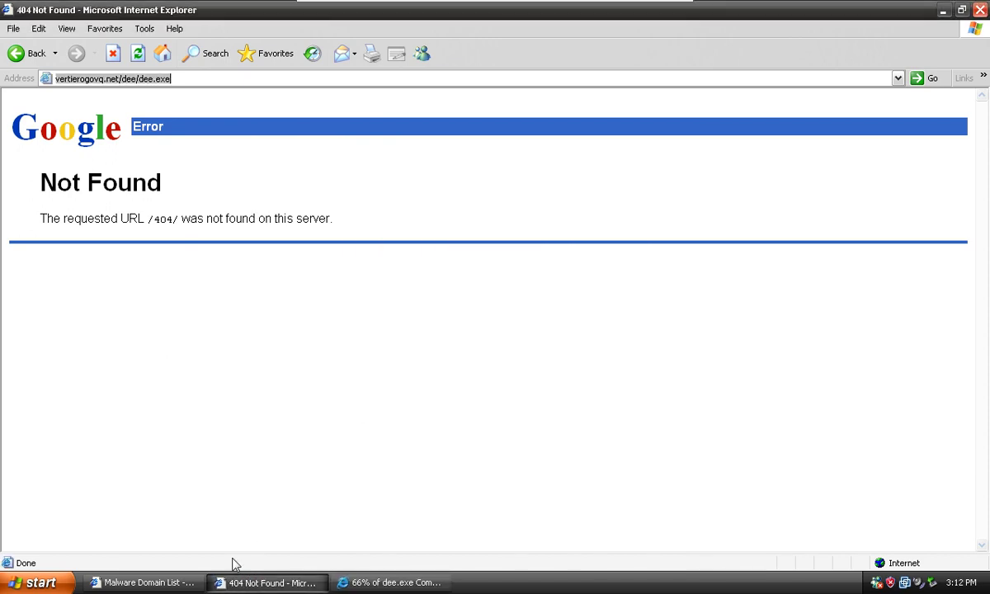
click(561, 315)
click(186, 581)
Copy topmovieshq.info/activex.update.build.4.8946.1.exe from the list and load it in the test browser window.
scroll(213, 290, down, 2)
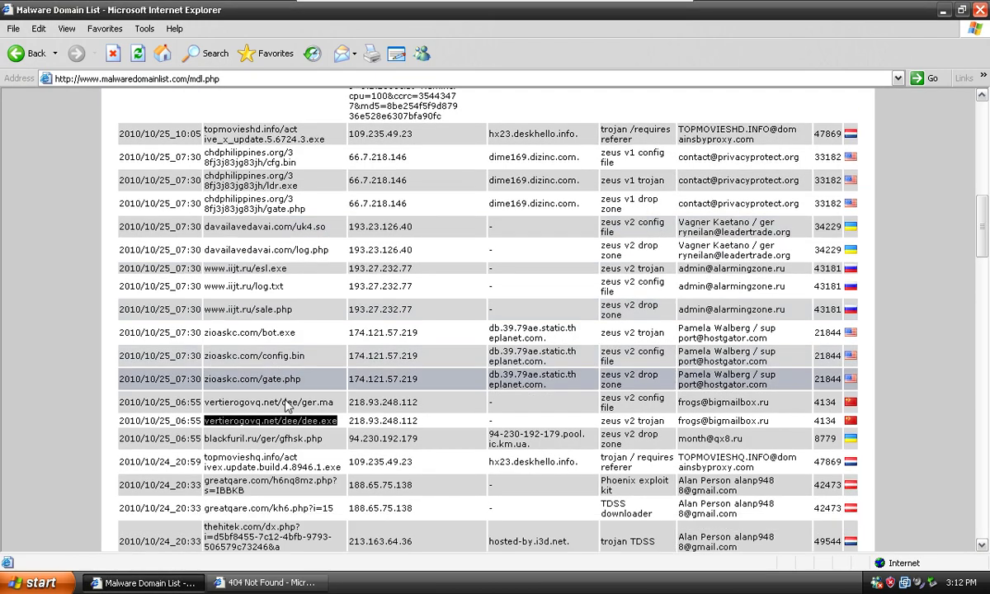
triple_click(300, 467)
right_click(300, 467)
click(318, 486)
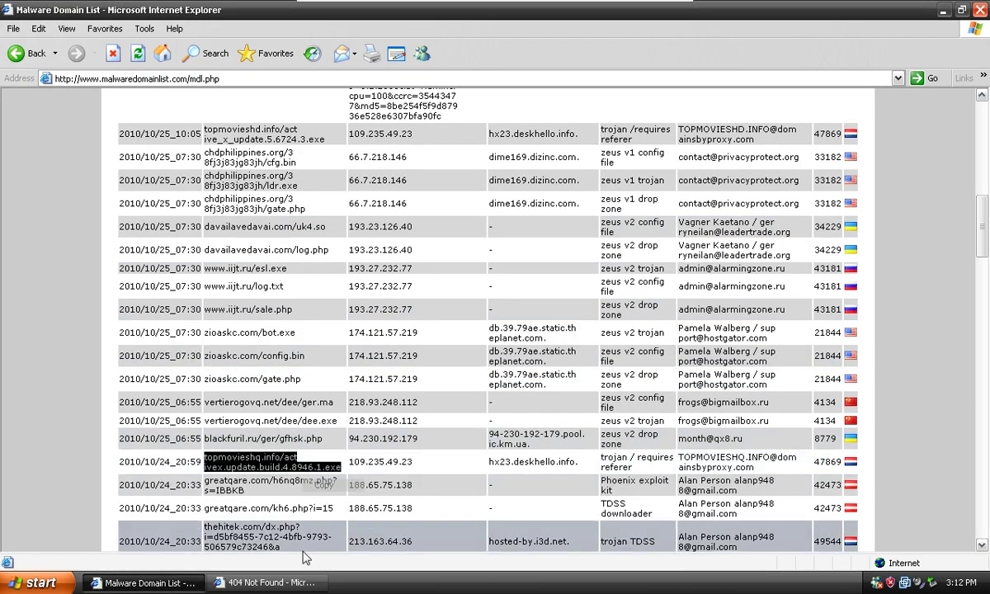
key(alt+Tab)
right_click(283, 81)
click(312, 142)
key(Return)
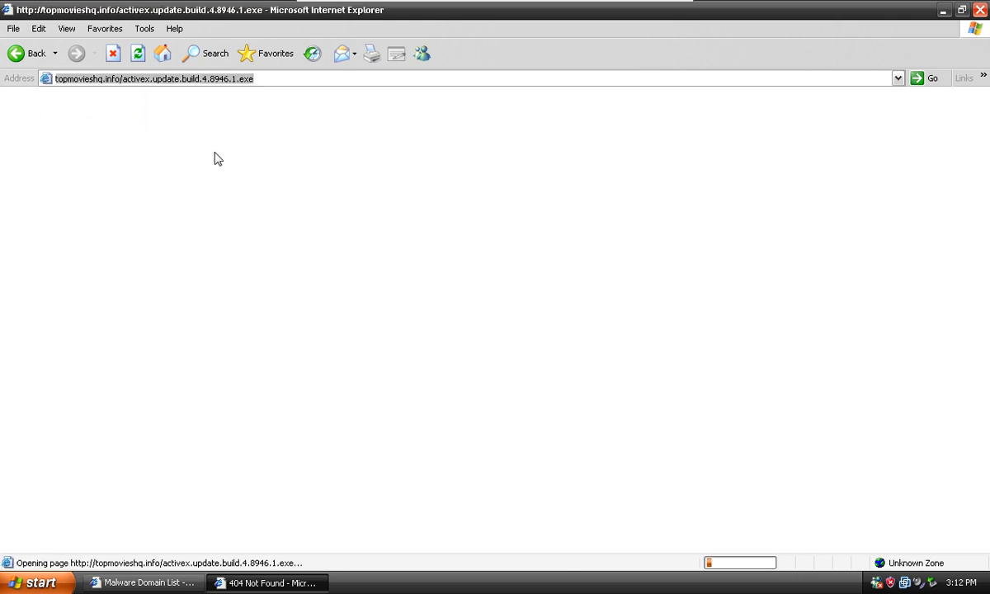
Look further down the malware list, and check the page loaded for topmovieshq.info in the test browser window.
click(132, 583)
scroll(193, 221, down, 1)
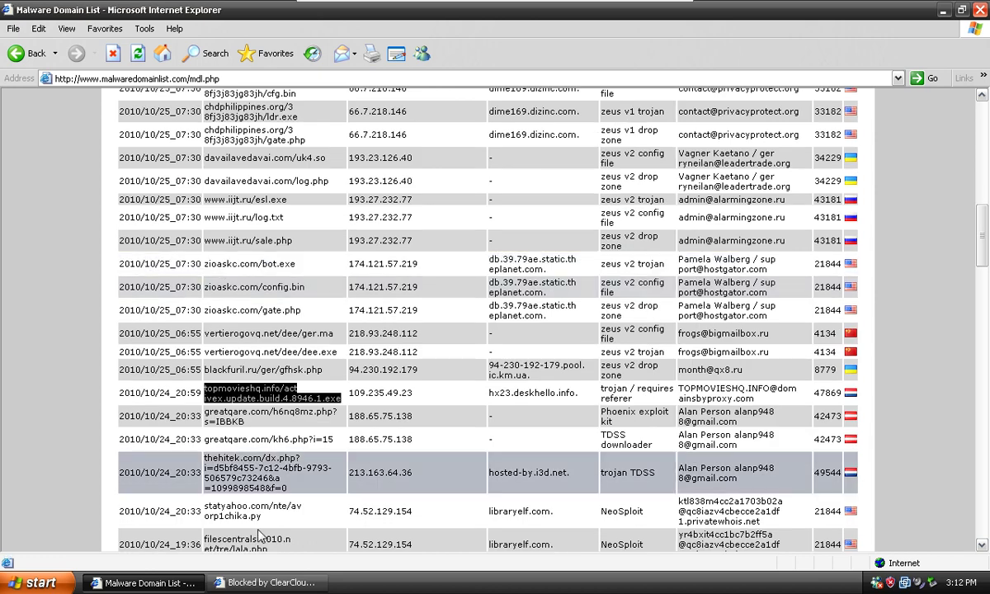
click(248, 580)
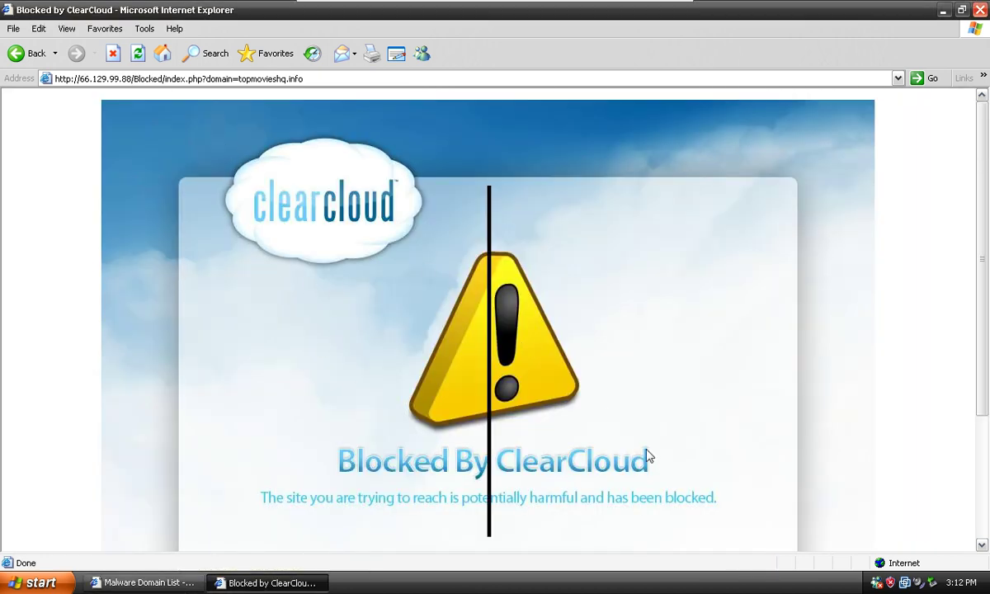
Copy the zeus v2 trojan address freemysmartrend.net/upload/update.exe from the list and load it in the test browser window.
key(alt+Tab)
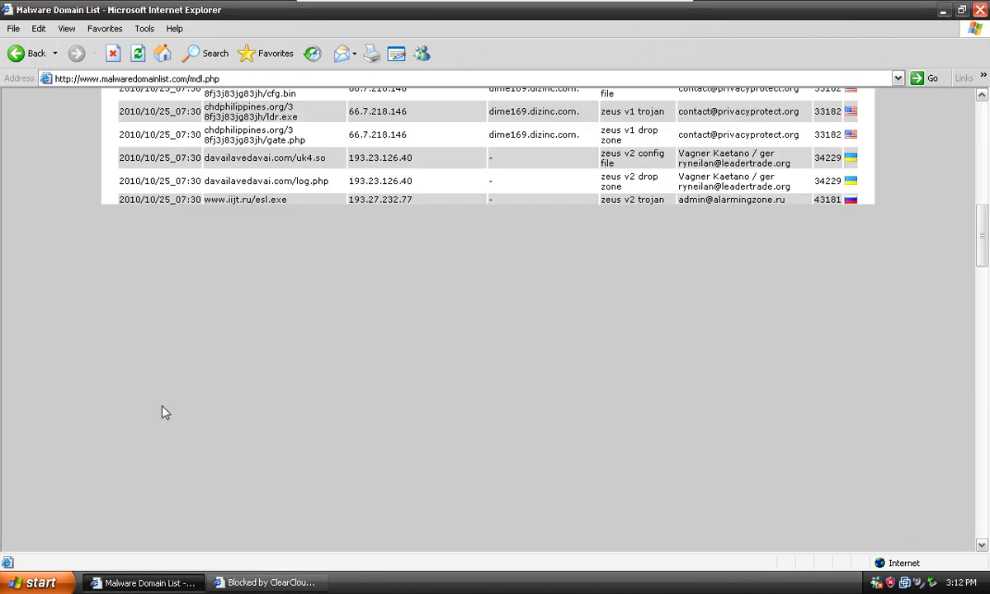
scroll(116, 369, down, 2)
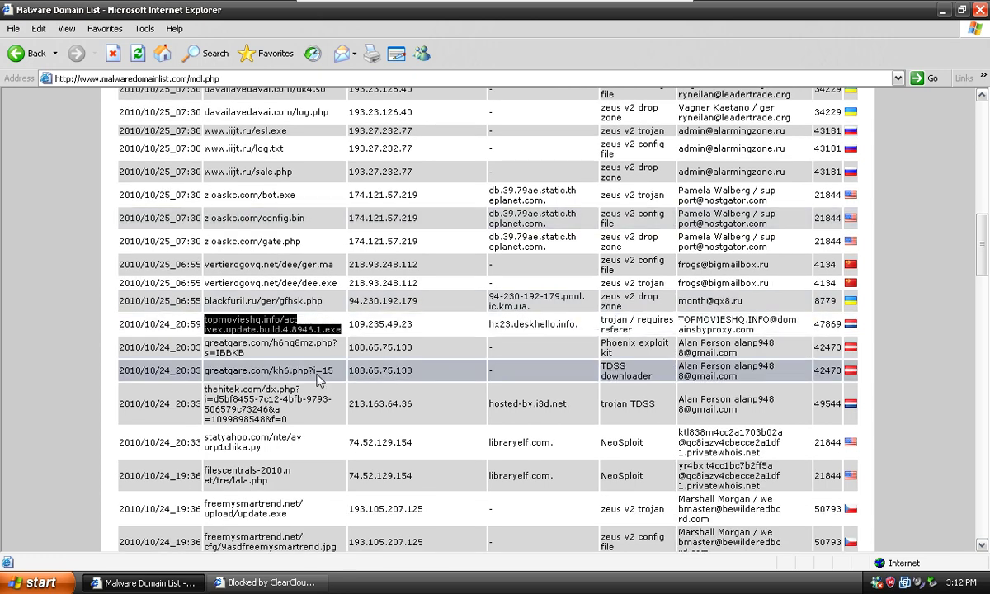
drag(206, 502, 285, 513)
right_click(246, 512)
click(290, 532)
key(alt+Tab)
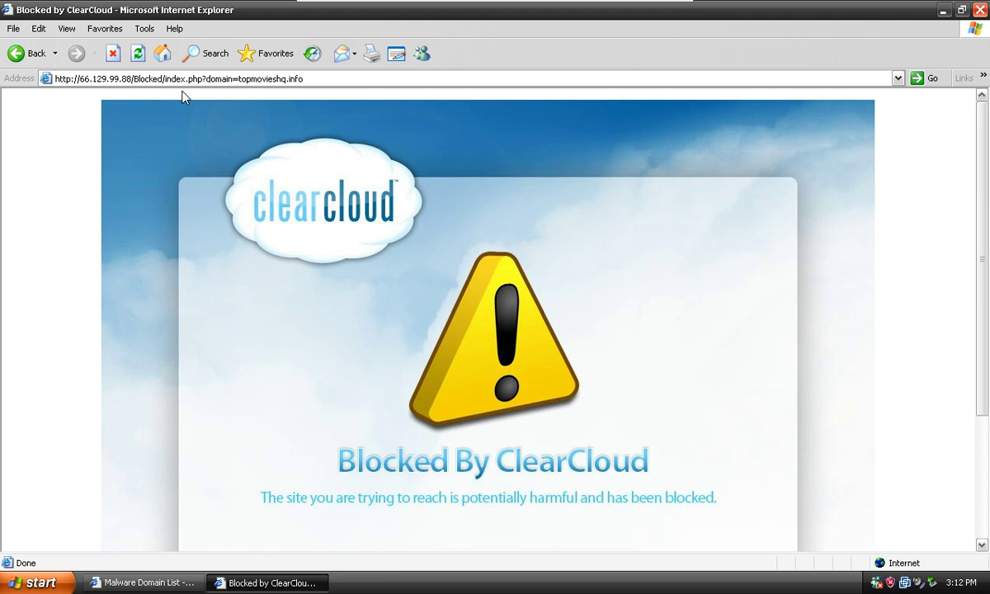
click(195, 78)
right_click(194, 79)
click(217, 132)
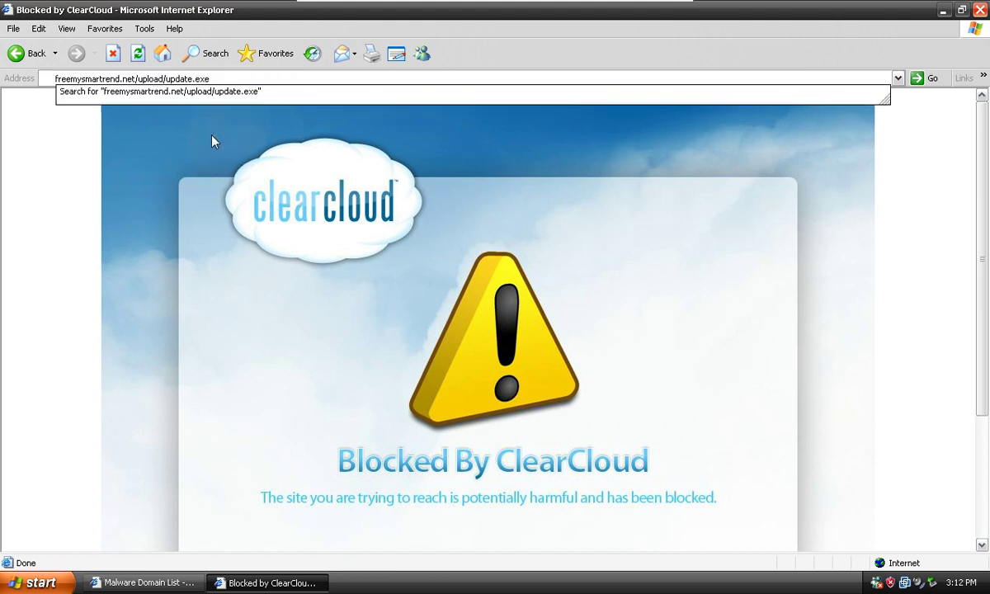
key(Return)
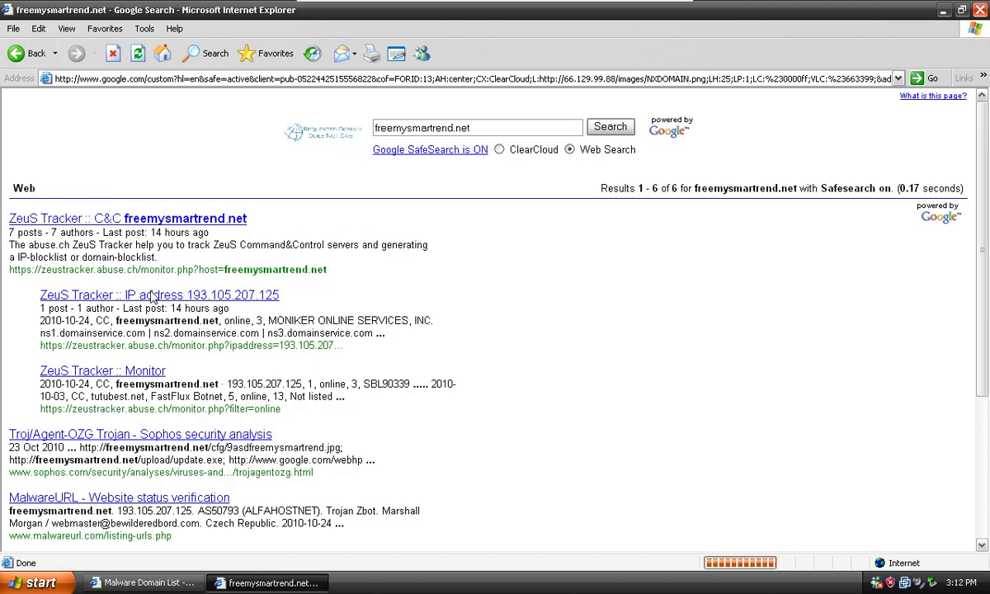
Copy the trojan Slaper address miraxgroupmirax.com/171.exe from the list and load it in the test browser window.
key(alt+Tab)
scroll(161, 482, down, 3)
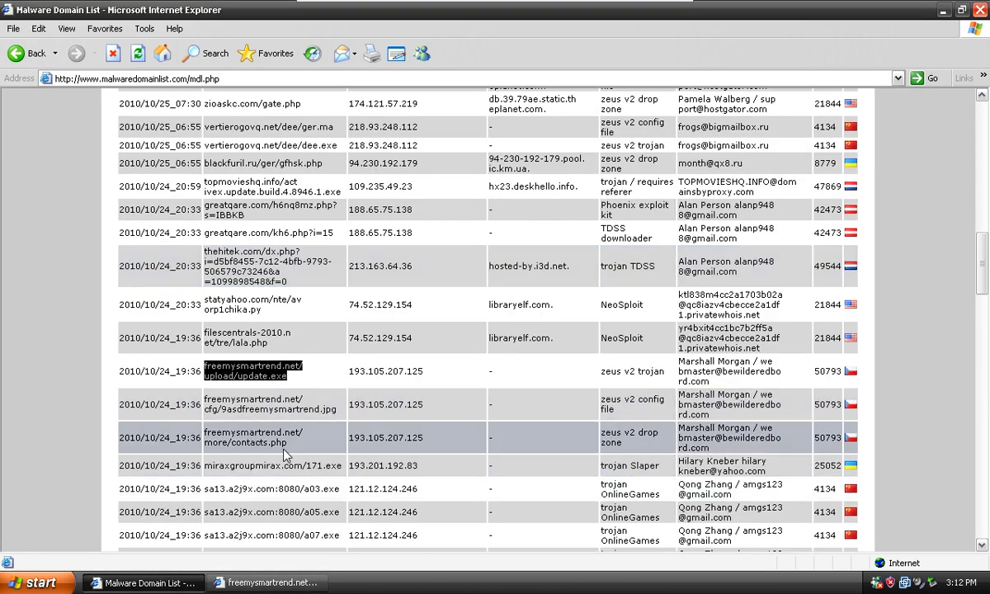
click(320, 470)
right_click(317, 467)
click(335, 490)
key(alt+Tab)
click(203, 75)
right_click(204, 79)
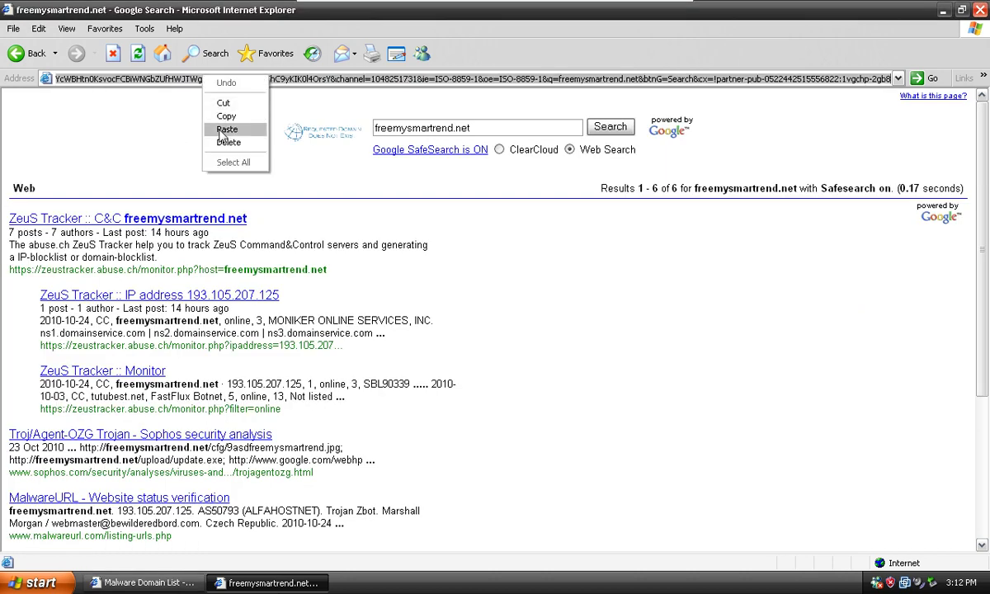
click(224, 130)
key(Return)
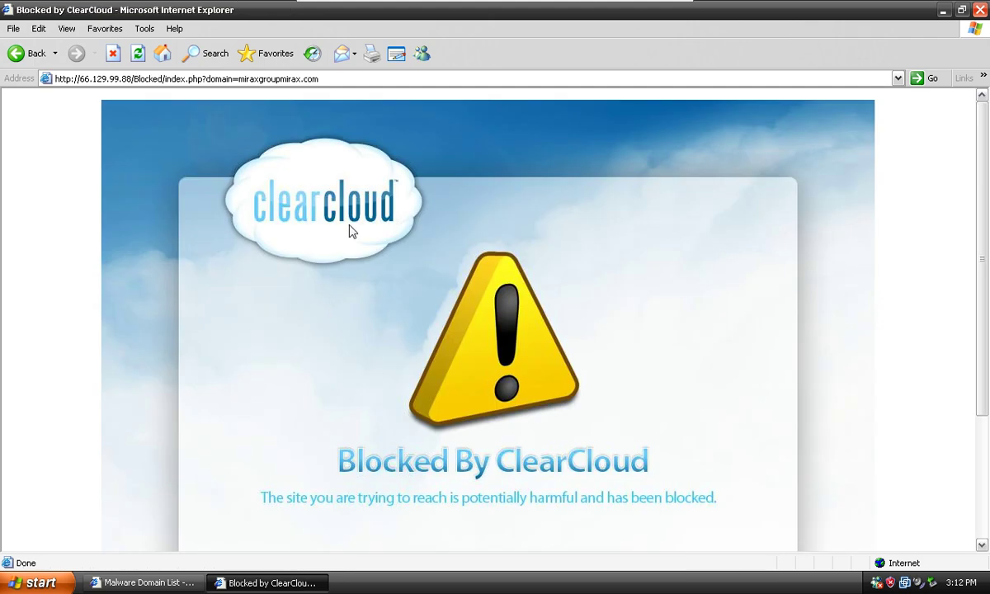
Select sa13.a2j9x.com:8080/a05.exe in the list and try to transfer it to the test browser window's address.
click(144, 582)
scroll(209, 488, down, 3)
double_click(309, 375)
click(309, 376)
right_click(309, 375)
click(328, 398)
click(270, 582)
click(344, 80)
right_click(344, 79)
click(376, 122)
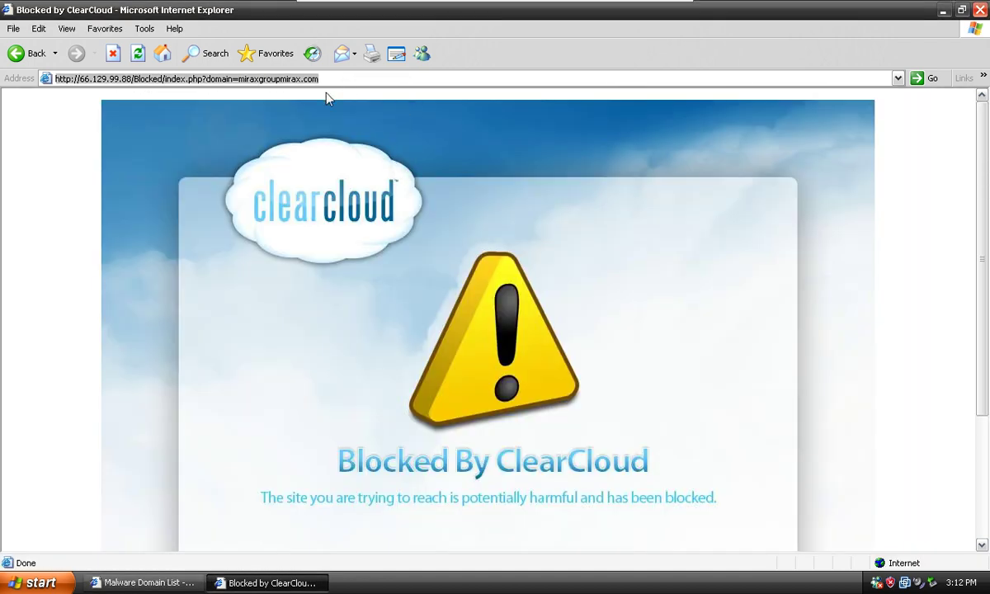
Copy the selected sa13.a2j9x.com:8080/a05.exe address again and load it in the test browser window.
key(alt+Tab)
right_click(239, 377)
click(256, 396)
key(alt+Tab)
right_click(279, 82)
click(318, 139)
key(Return)
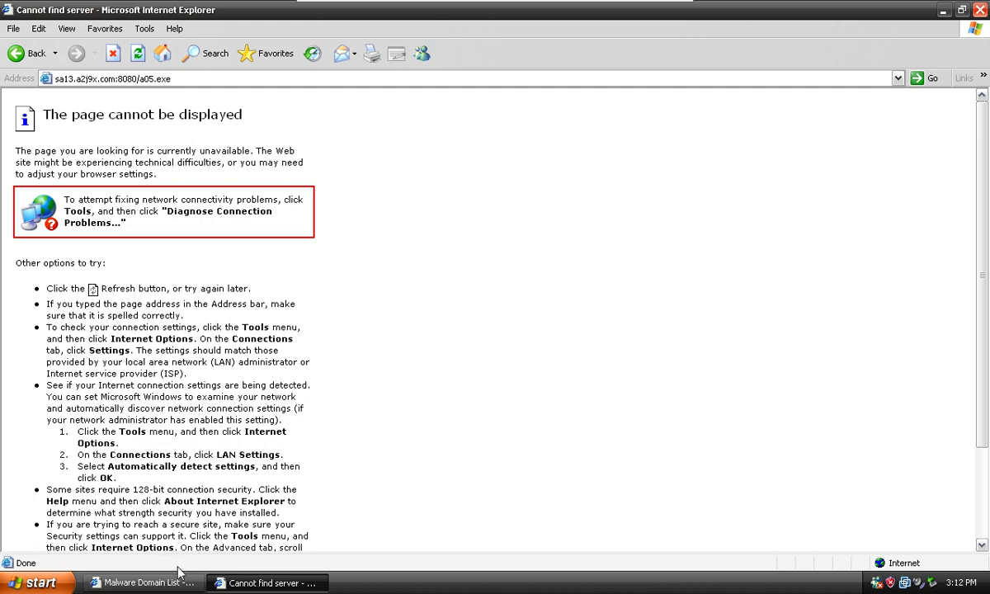
Return to the malware list and look through the block of sa13.a2j9x.com:8080 trojan entries.
click(172, 581)
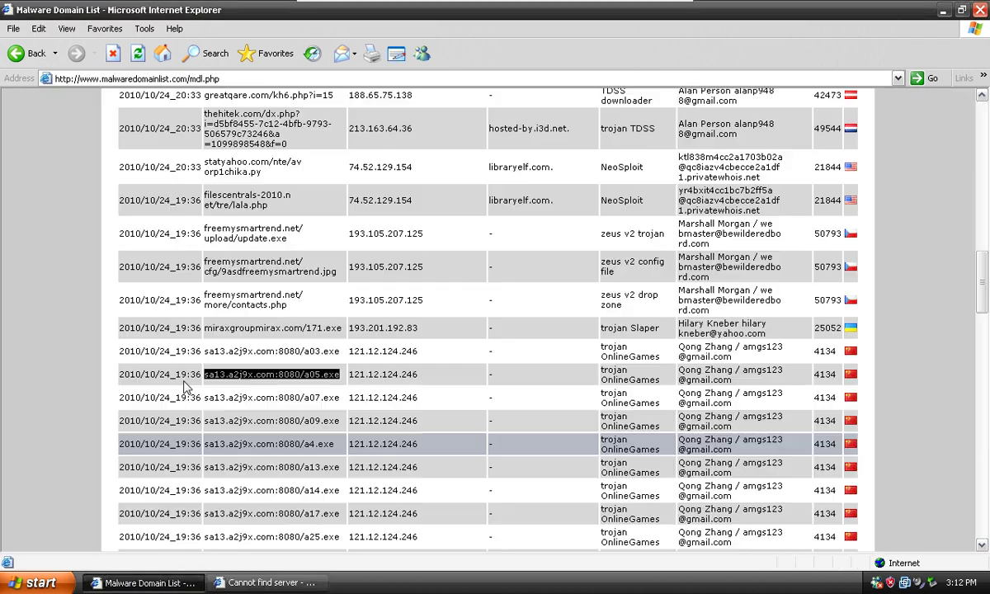
scroll(186, 387, down, 2)
triple_click(280, 330)
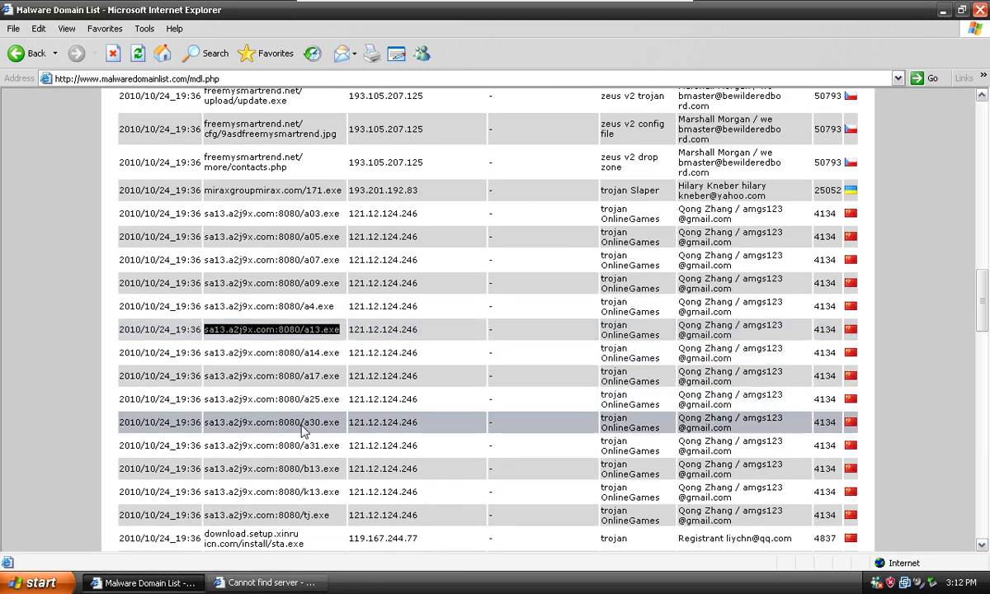
click(309, 468)
drag(205, 236, 284, 491)
click(250, 403)
Copy download.setup.xinruicn.com/install/sta.exe from the list and load it in the test browser window.
scroll(203, 302, down, 1)
double_click(283, 474)
click(284, 474)
right_click(284, 474)
click(307, 498)
click(265, 581)
click(227, 79)
right_click(239, 80)
click(245, 130)
key(Return)
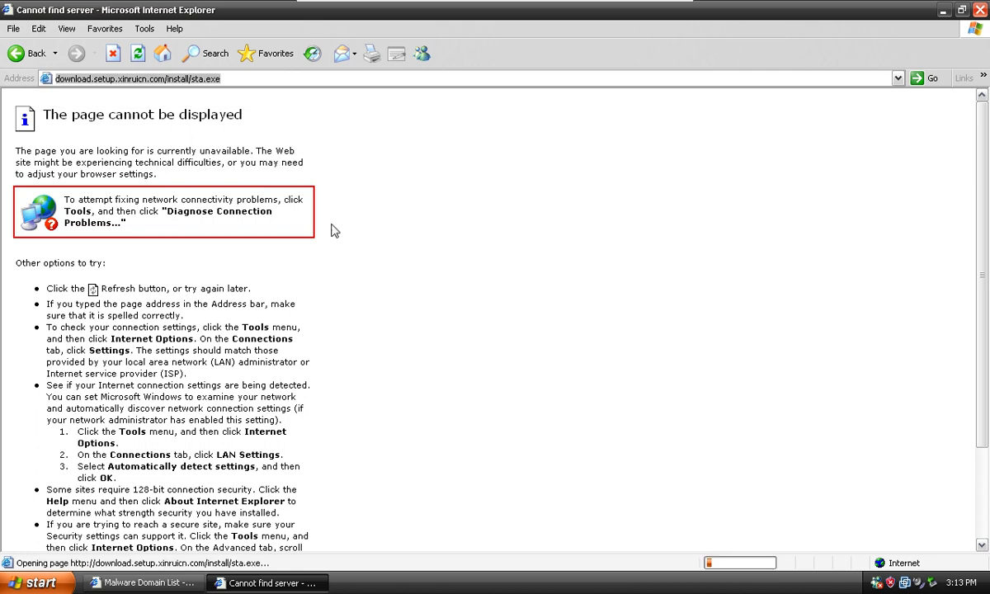
Check the page loaded for download.setup.xinruicn.com, including its lower part.
click(144, 581)
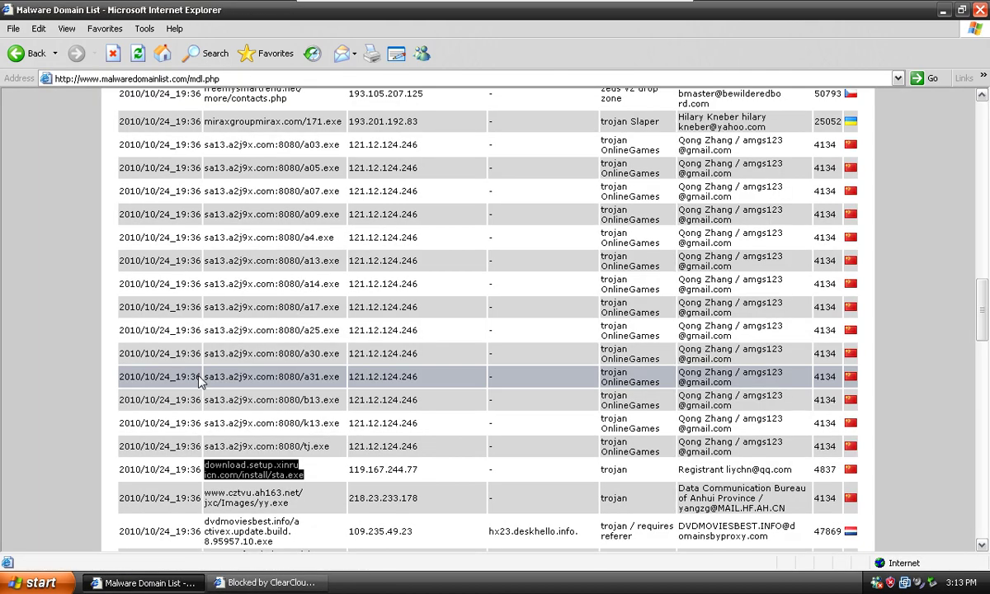
click(265, 582)
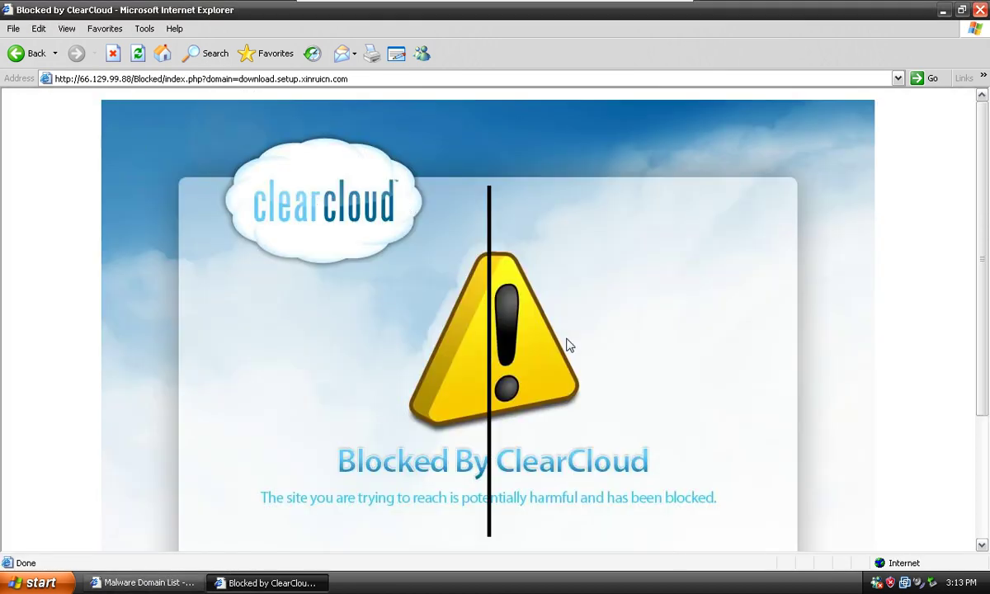
scroll(66, 329, down, 3)
key(alt+Tab)
scroll(173, 386, down, 2)
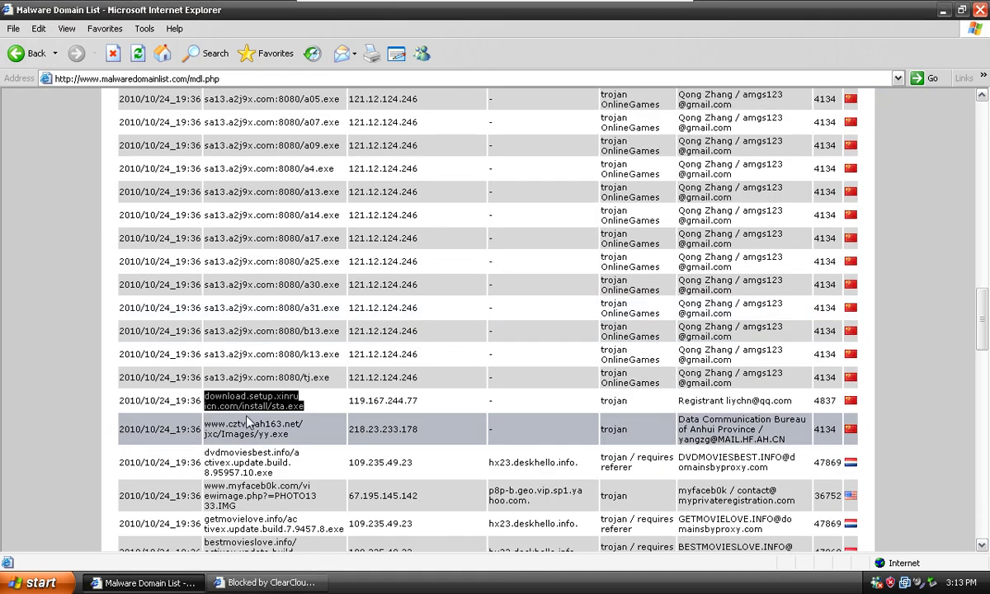
drag(202, 423, 302, 434)
right_click(265, 429)
click(277, 449)
key(alt+Tab)
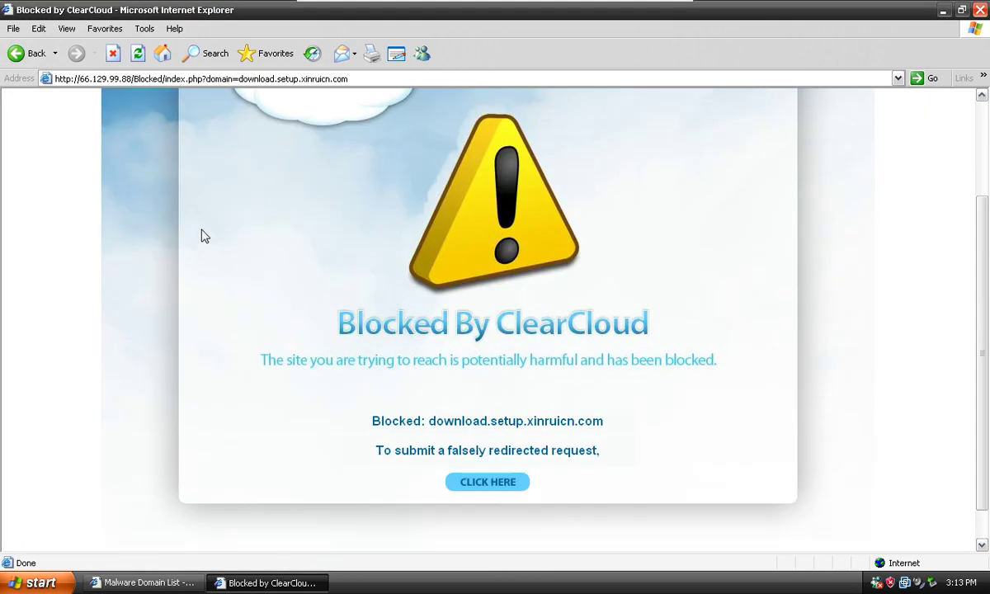
click(294, 79)
right_click(325, 80)
click(351, 130)
key(Return)
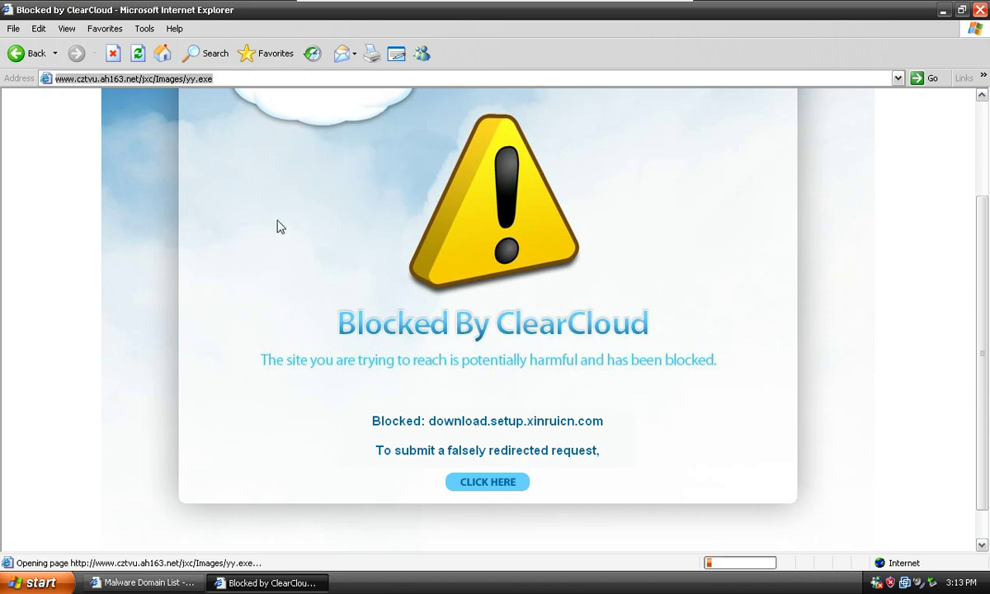
Copy dvdmoviesbest.info/activex.update.build.8.95957.10.exe from the malware list and load it in the test browser window.
key(alt+Tab)
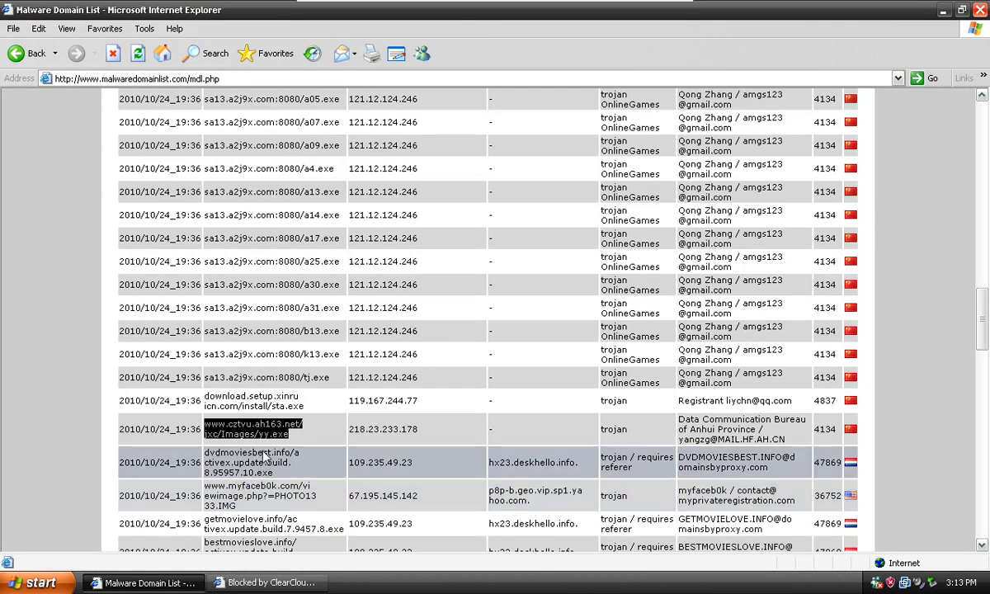
triple_click(266, 473)
right_click(268, 463)
click(292, 483)
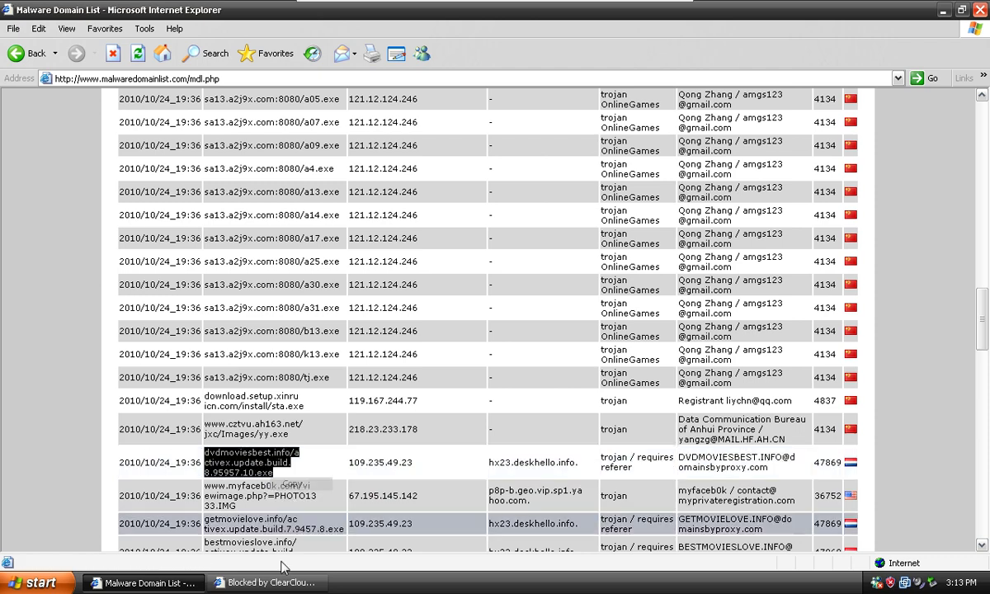
key(alt+Tab)
click(272, 79)
right_click(285, 80)
click(249, 80)
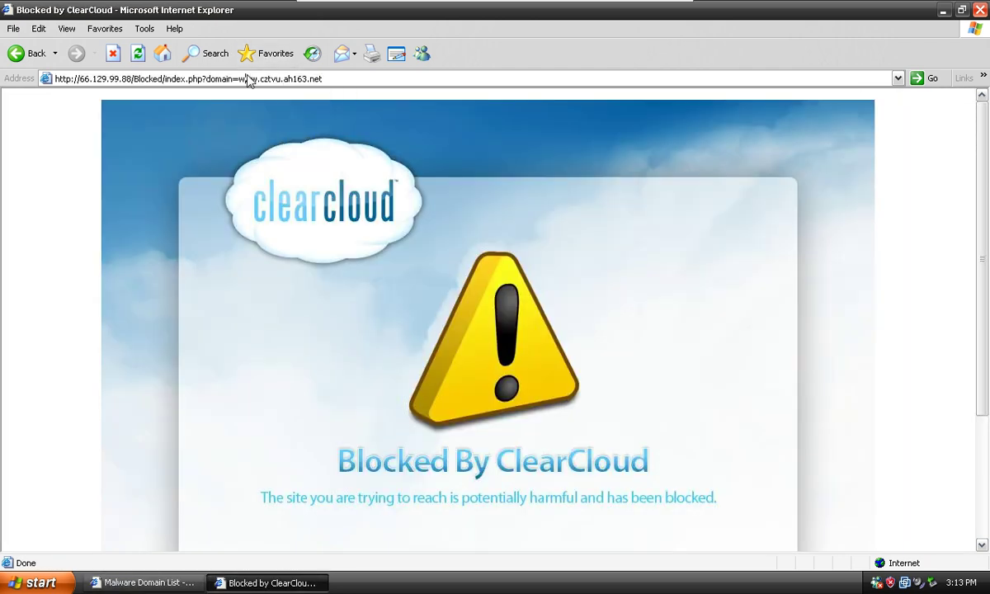
double_click(249, 80)
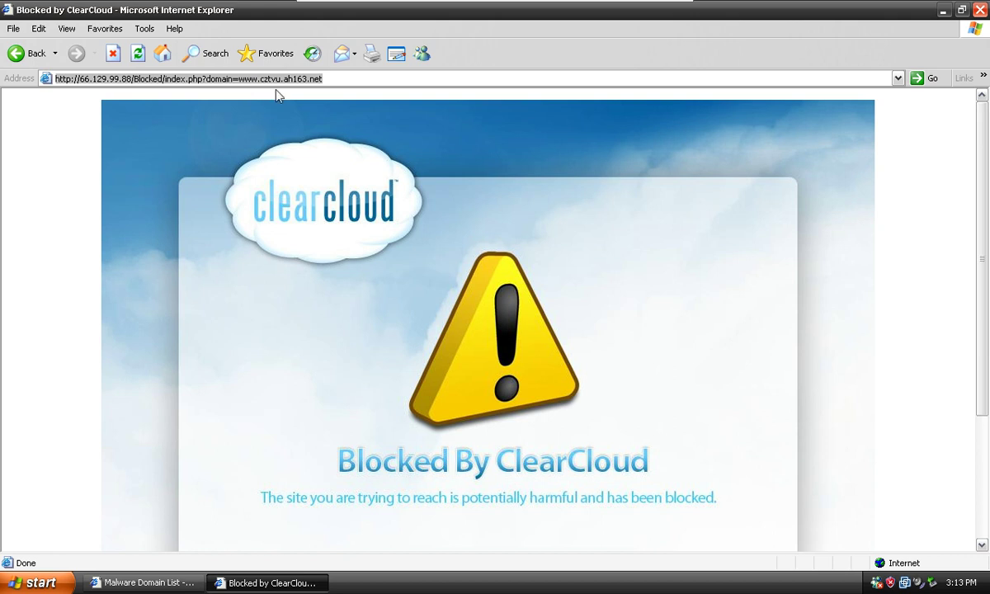
right_click(276, 78)
click(290, 129)
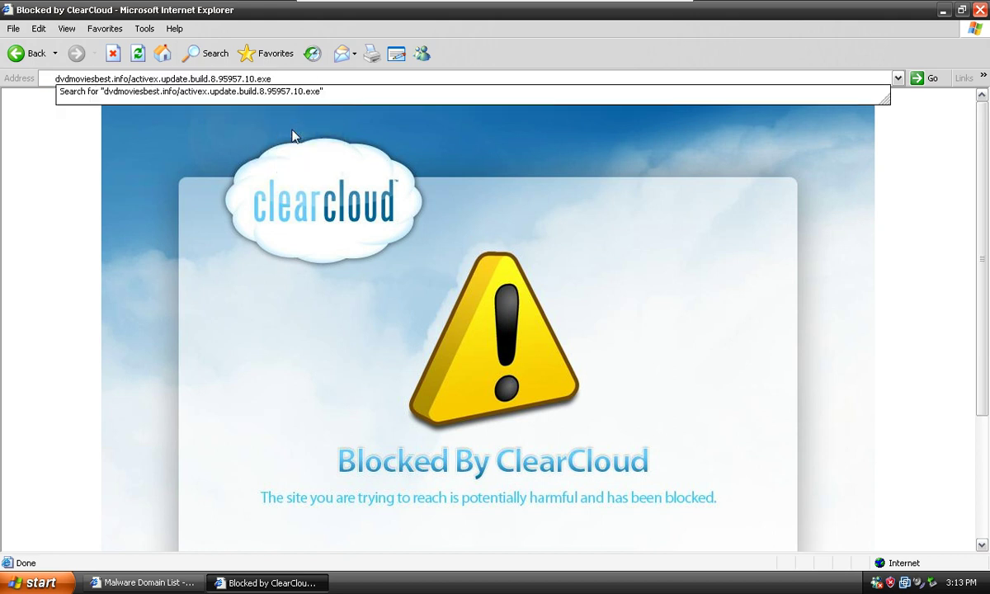
key(Return)
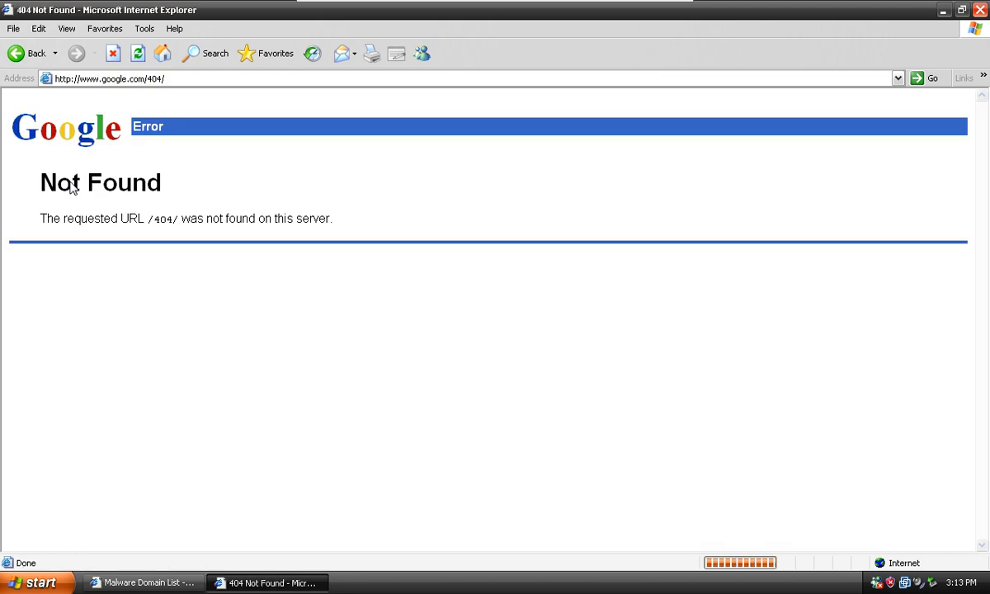
Copy getmovielove.info/activex.update.build.7.9457.8.exe from the malware list and load it in the test browser window.
click(144, 582)
scroll(247, 404, down, 2)
triple_click(313, 452)
right_click(321, 457)
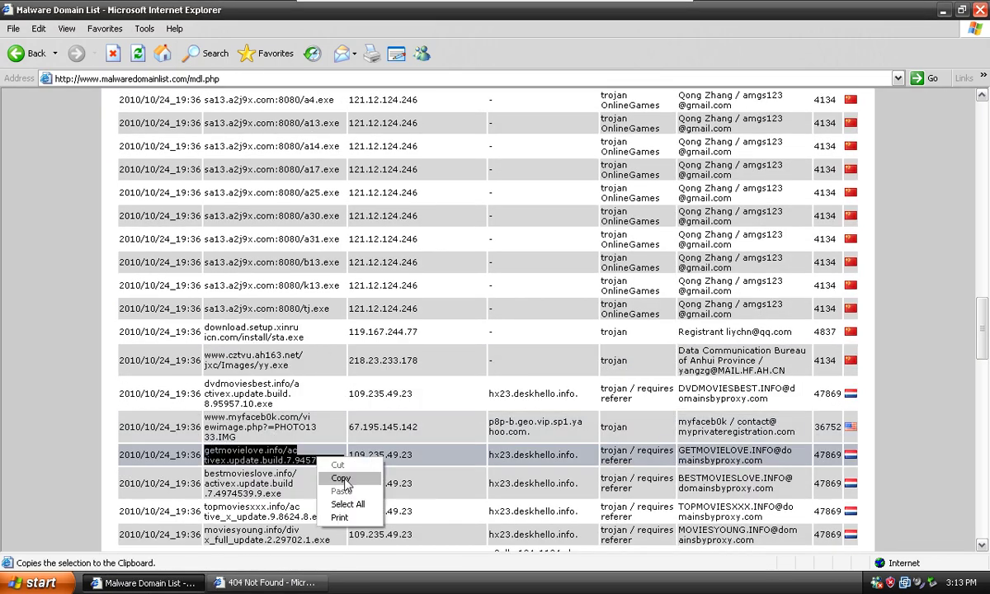
click(342, 478)
click(265, 582)
click(219, 78)
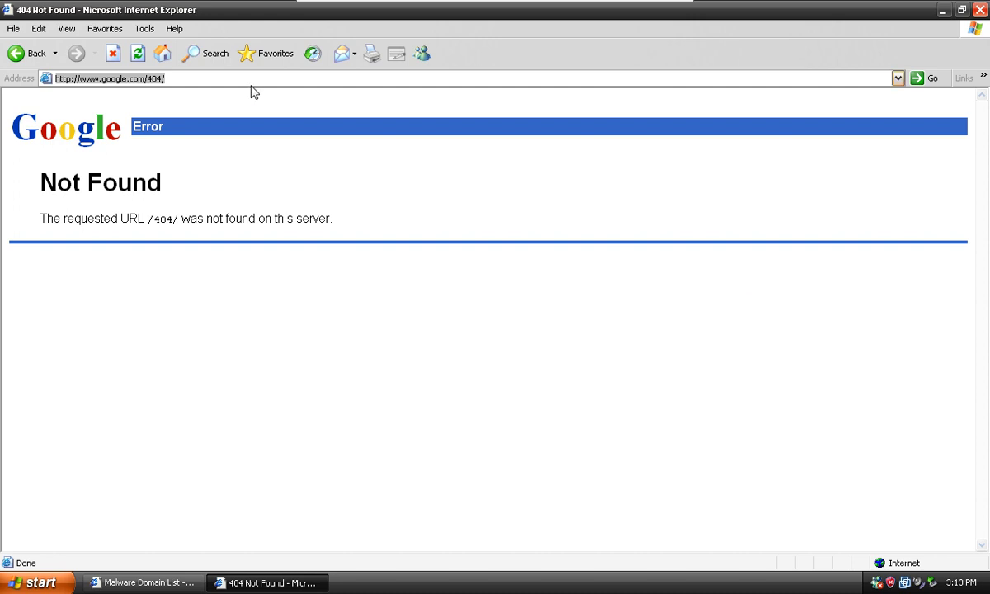
right_click(255, 85)
click(273, 135)
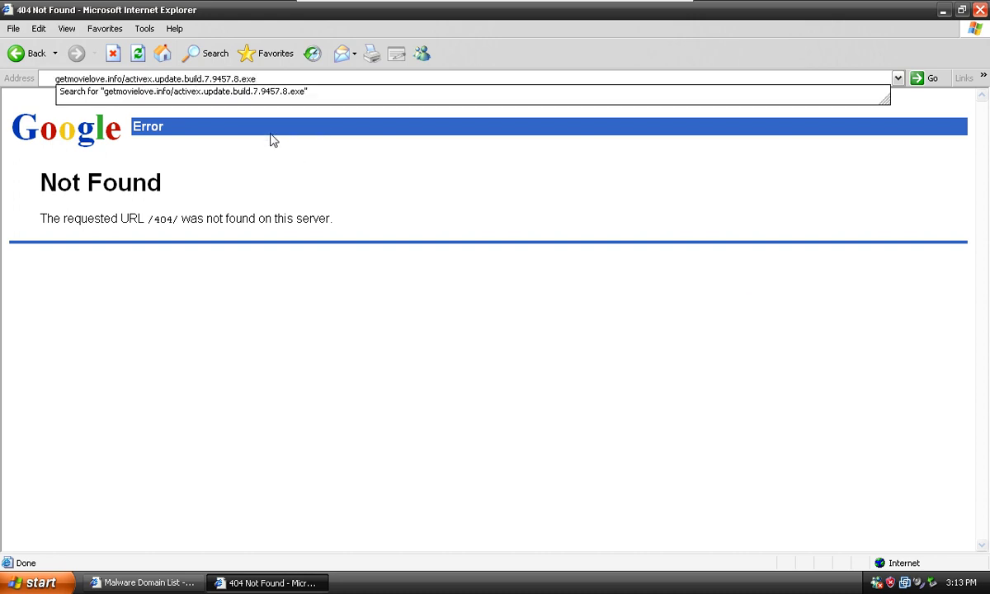
key(Return)
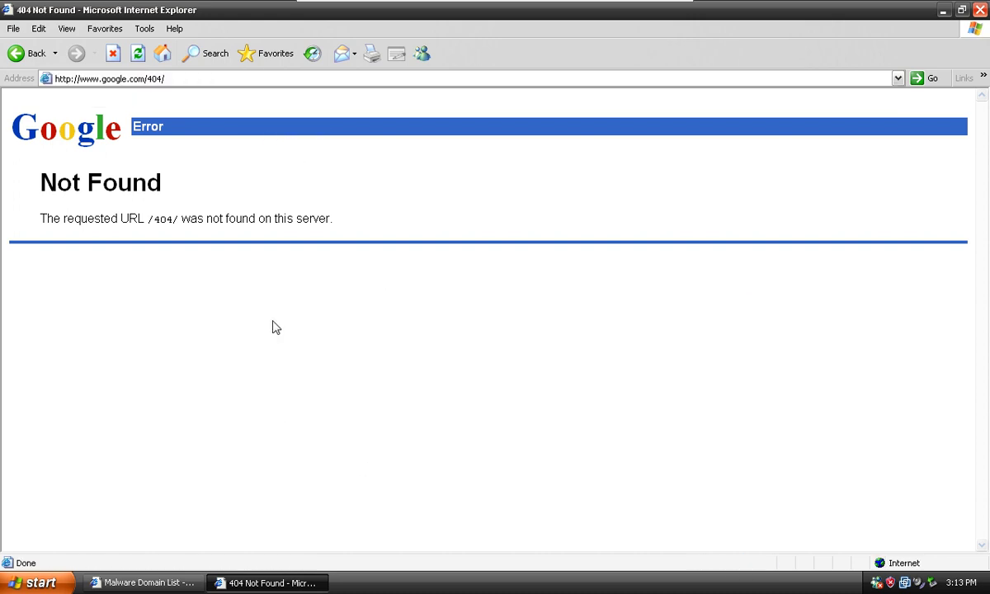
Copy topmoviesxxx.info/active_x_update.9.8624.8.exe from the malware list and load it in the test browser window.
key(alt+Tab)
scroll(292, 511, down, 1)
double_click(292, 521)
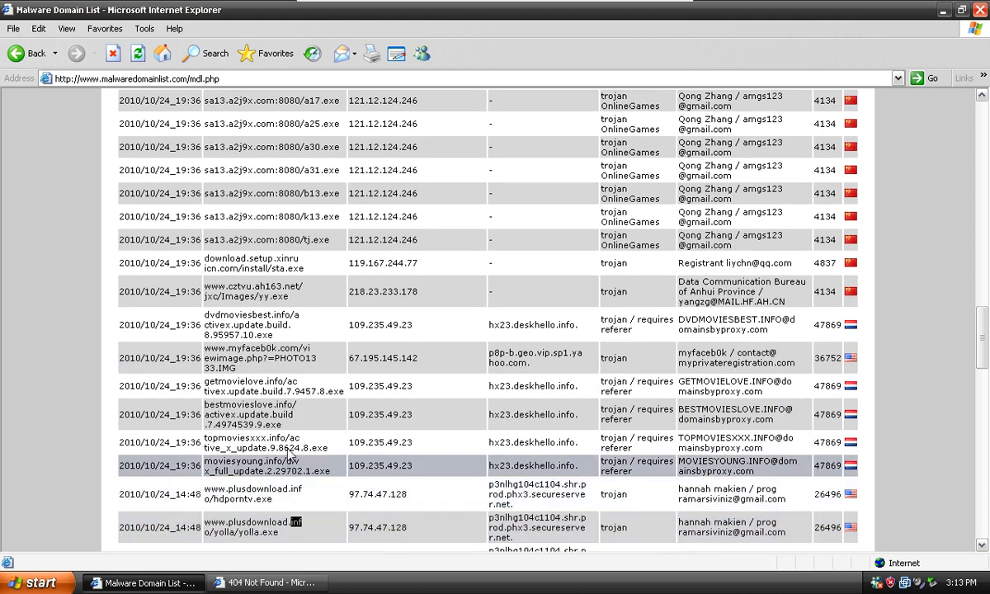
triple_click(291, 442)
right_click(291, 442)
click(323, 467)
key(alt+Tab)
click(247, 79)
right_click(247, 79)
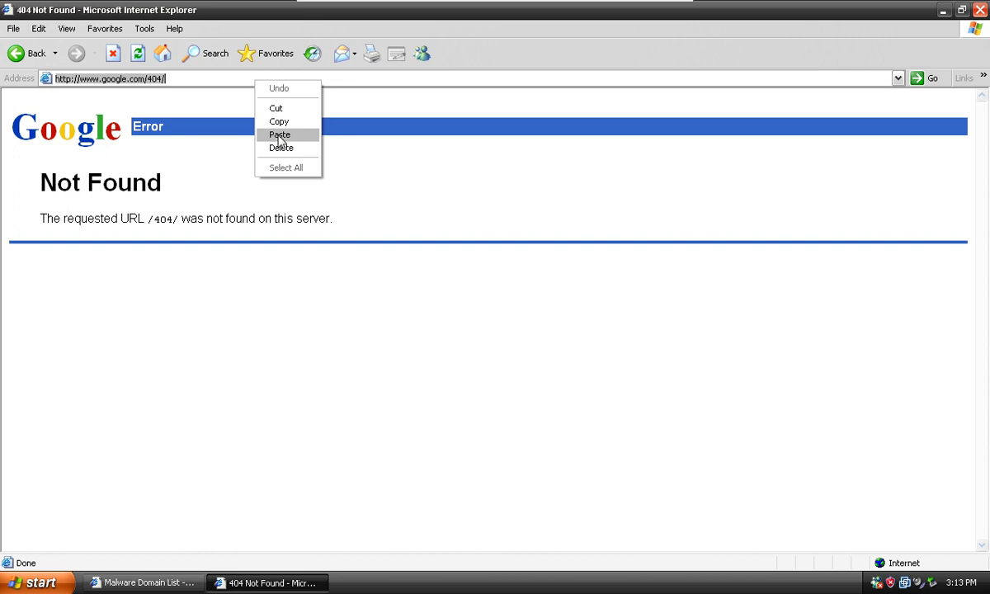
click(272, 134)
key(Return)
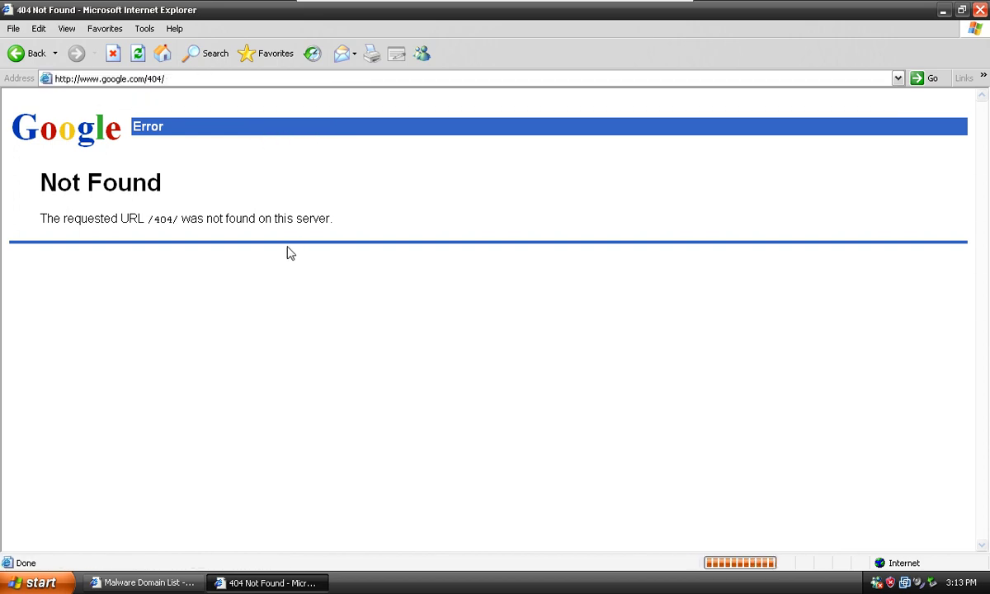
click(157, 582)
scroll(221, 355, down, 3)
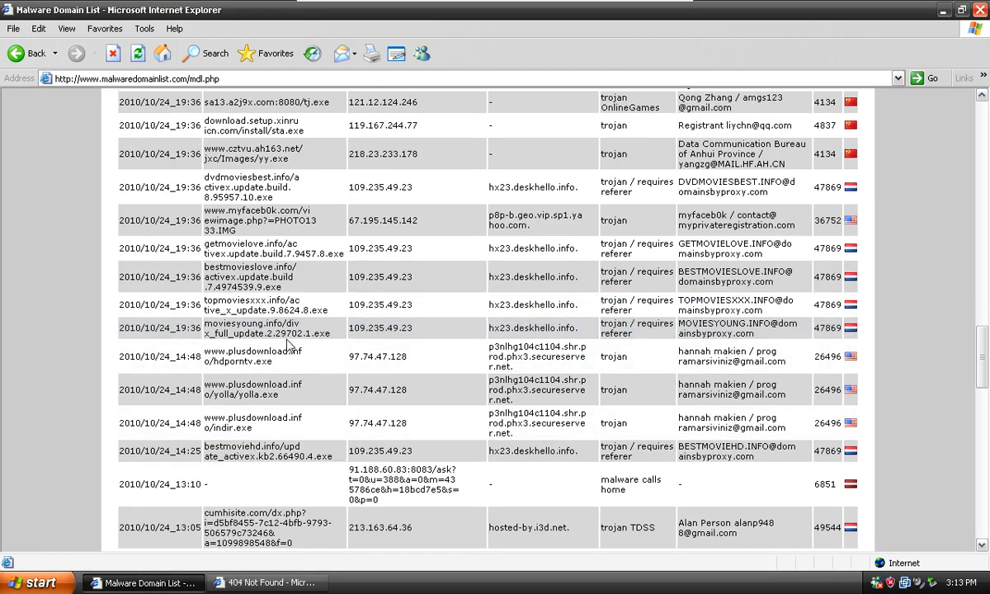
right_click(248, 342)
double_click(235, 360)
right_click(235, 361)
triple_click(234, 359)
right_click(239, 361)
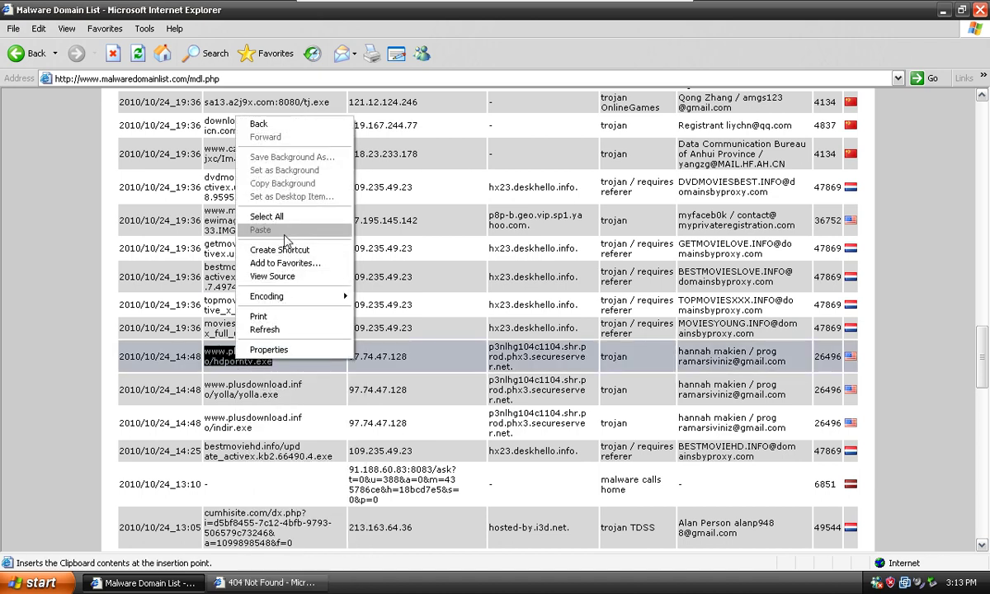
right_click(237, 352)
click(219, 356)
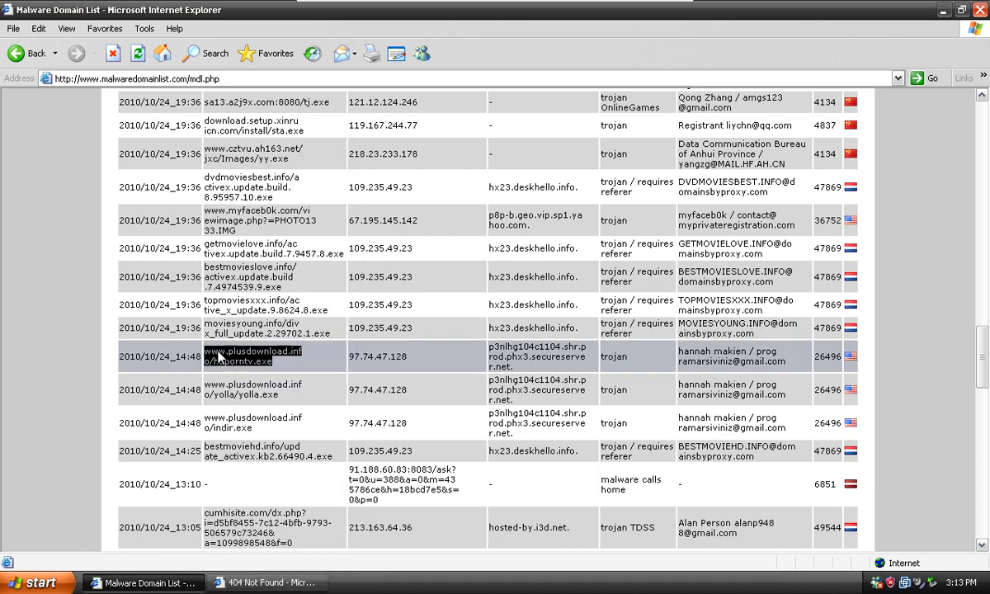
right_click(219, 354)
right_click(266, 367)
triple_click(253, 365)
right_click(252, 368)
right_click(252, 361)
triple_click(233, 361)
click(248, 582)
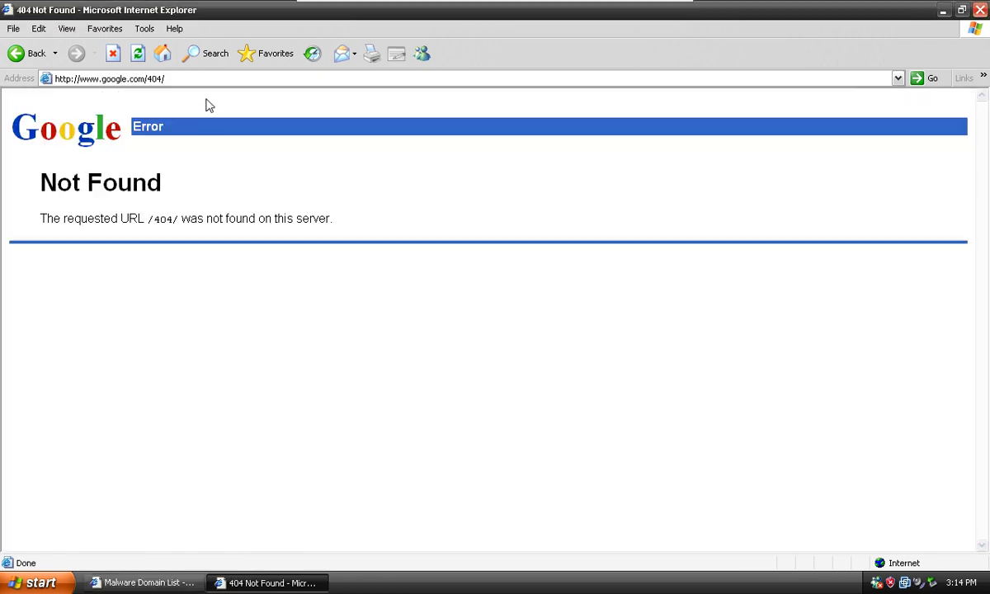
click(206, 81)
key(ctrl+v)
key(Return)
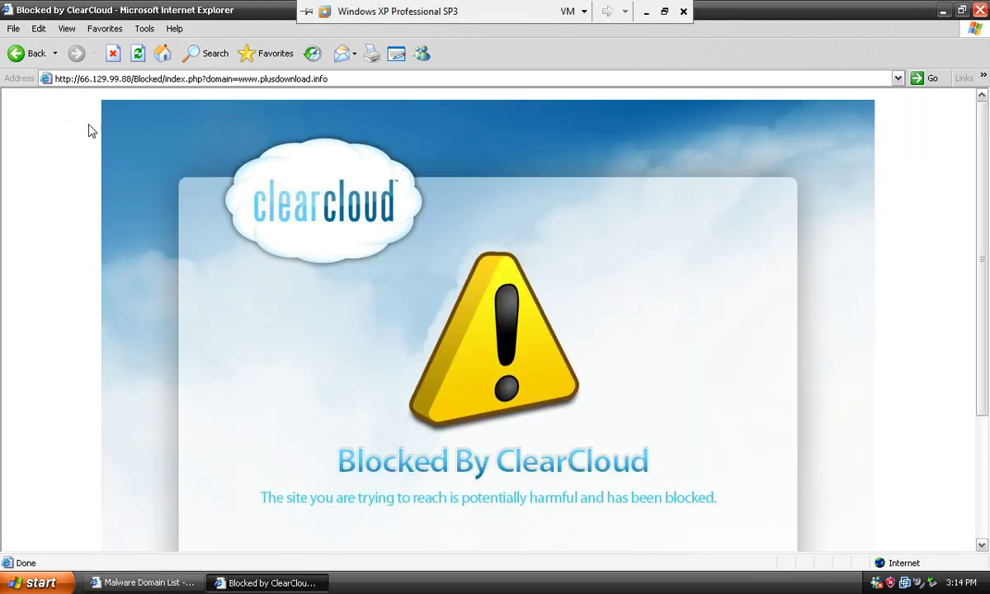
Close both browser windows and review the running processes in Task Manager, including those from all users.
click(979, 9)
click(980, 9)
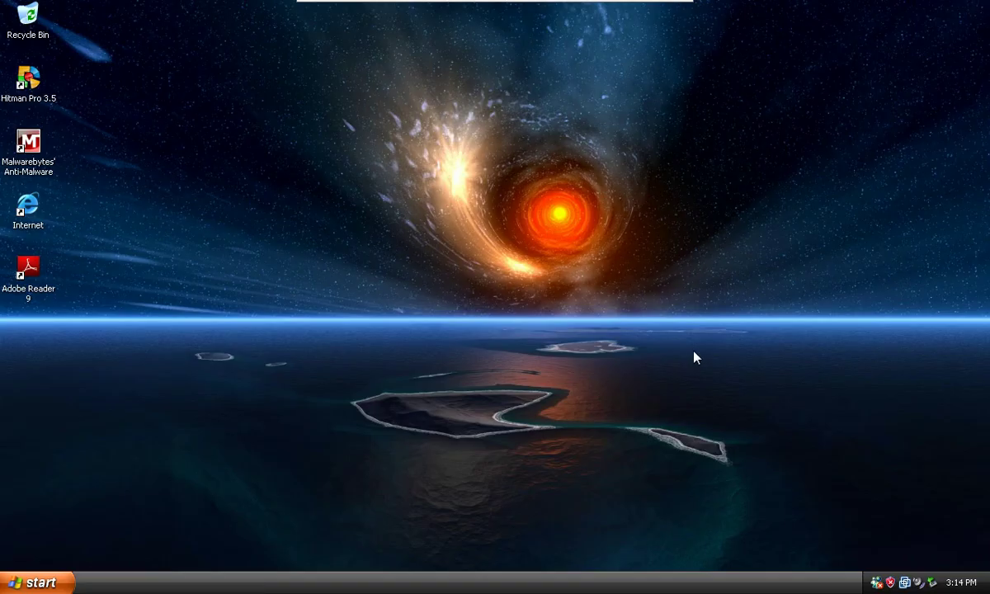
right_click(344, 581)
click(407, 551)
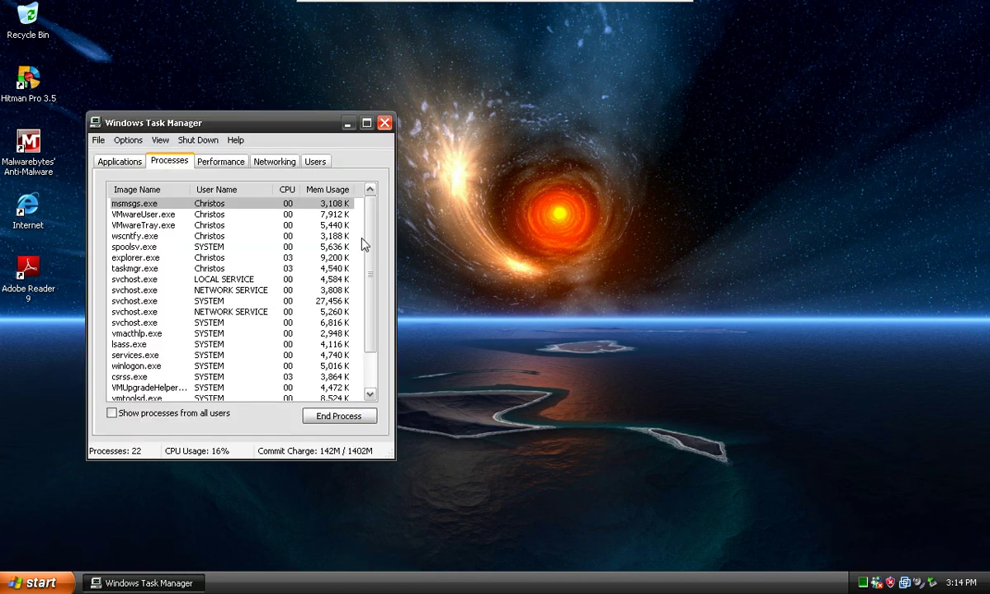
drag(376, 277, 369, 334)
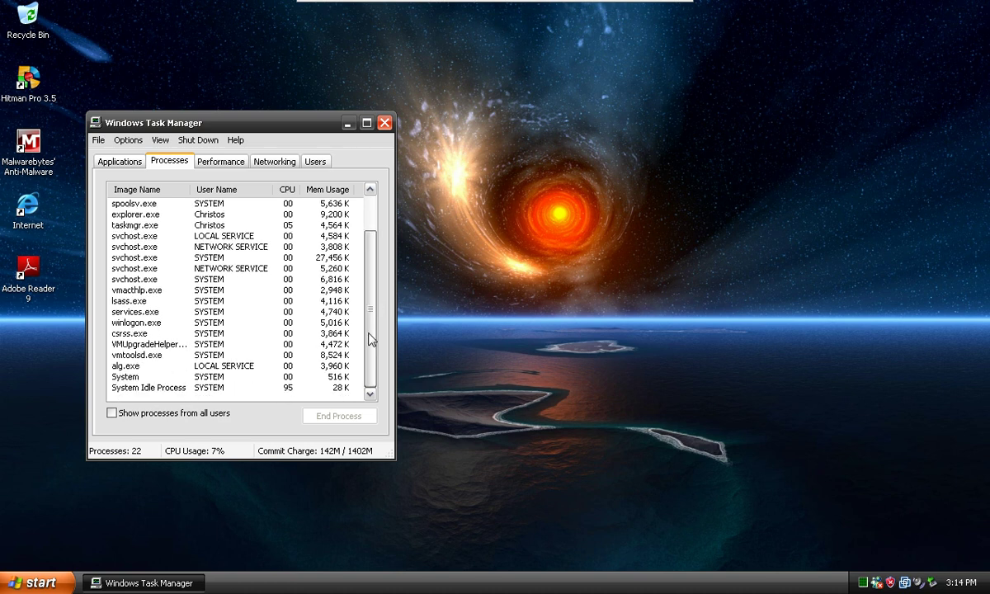
click(185, 415)
click(384, 122)
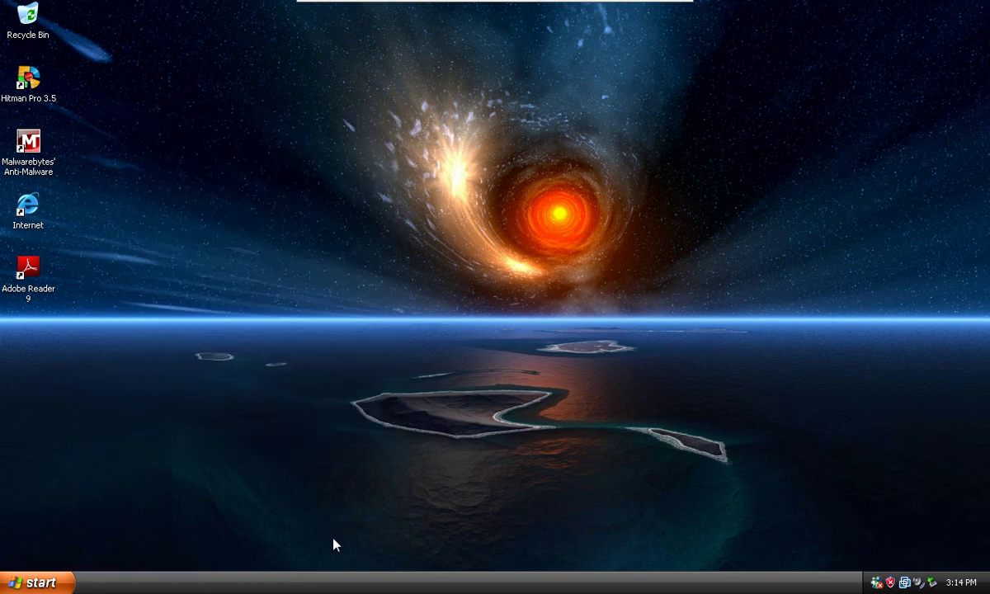
Reopen Task Manager and look through the full process list for anything suspicious, closing it when done.
right_click(322, 581)
click(351, 548)
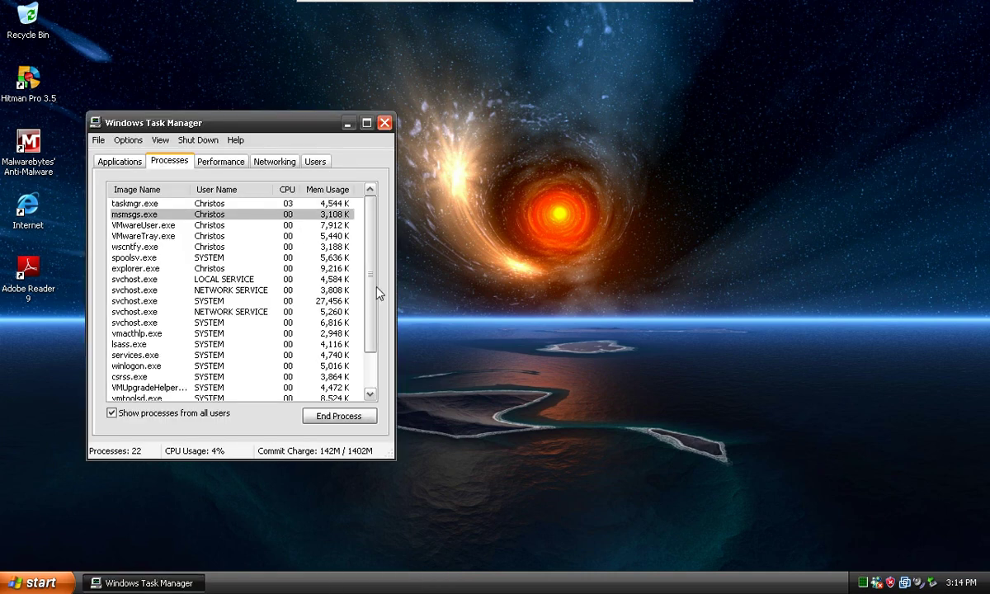
click(125, 140)
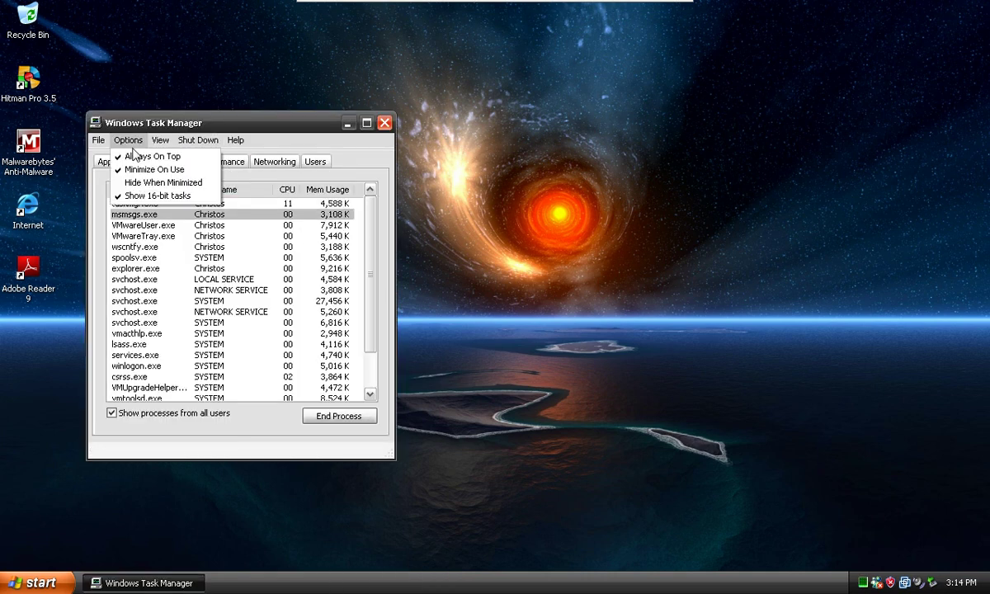
mouse_move(160, 140)
mouse_move(198, 170)
click(256, 169)
drag(374, 250, 412, 345)
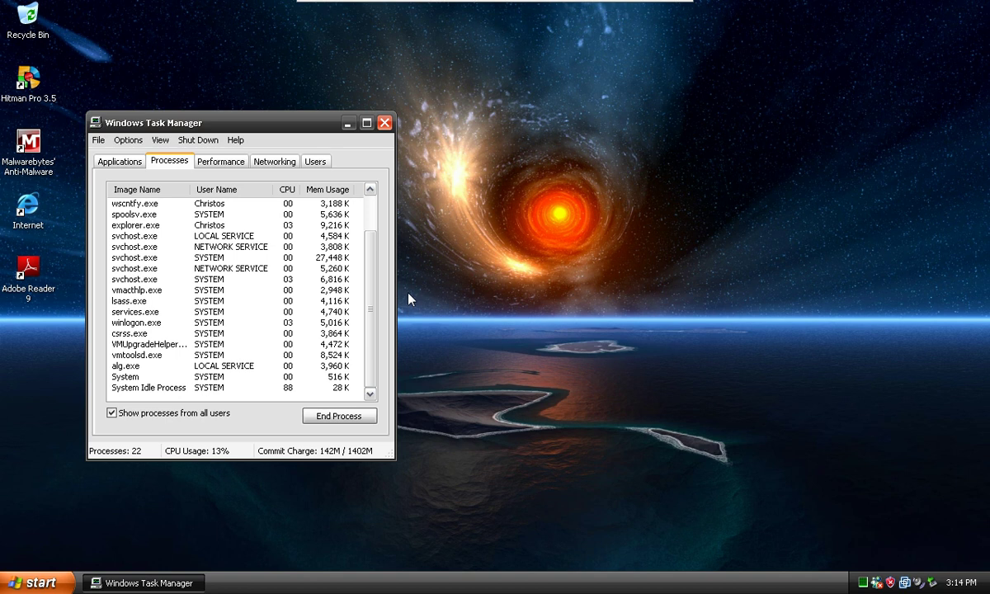
drag(374, 292, 363, 195)
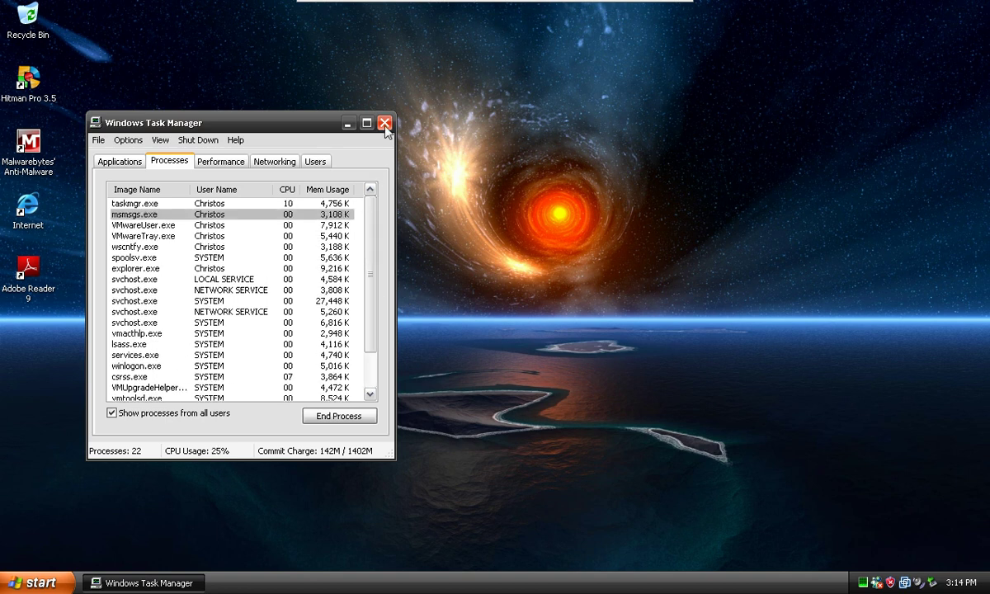
click(384, 123)
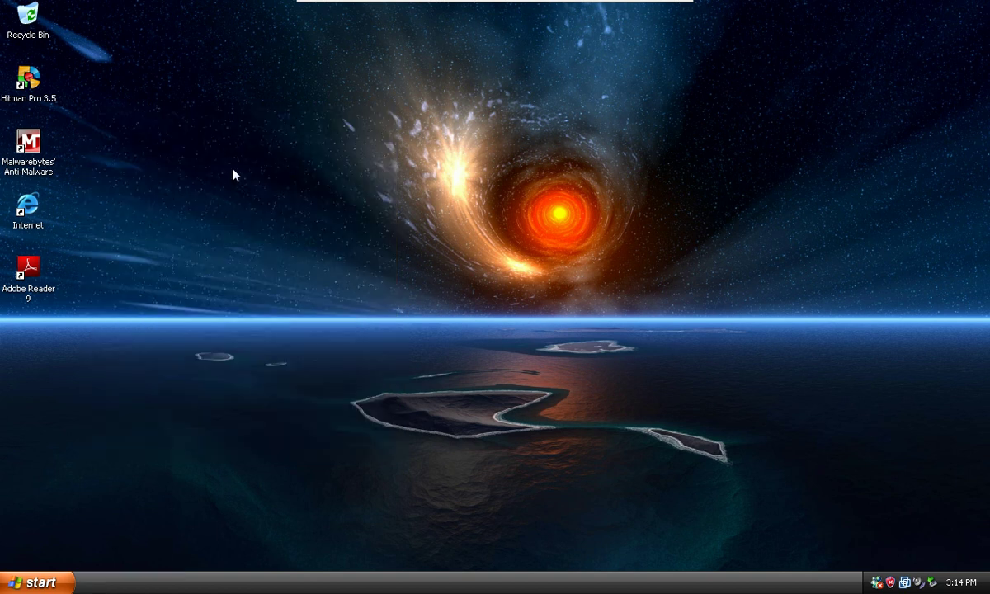
Launch Hitman Pro 3.5, dismiss the LNK protection notice and start a scan of the computer.
click(38, 79)
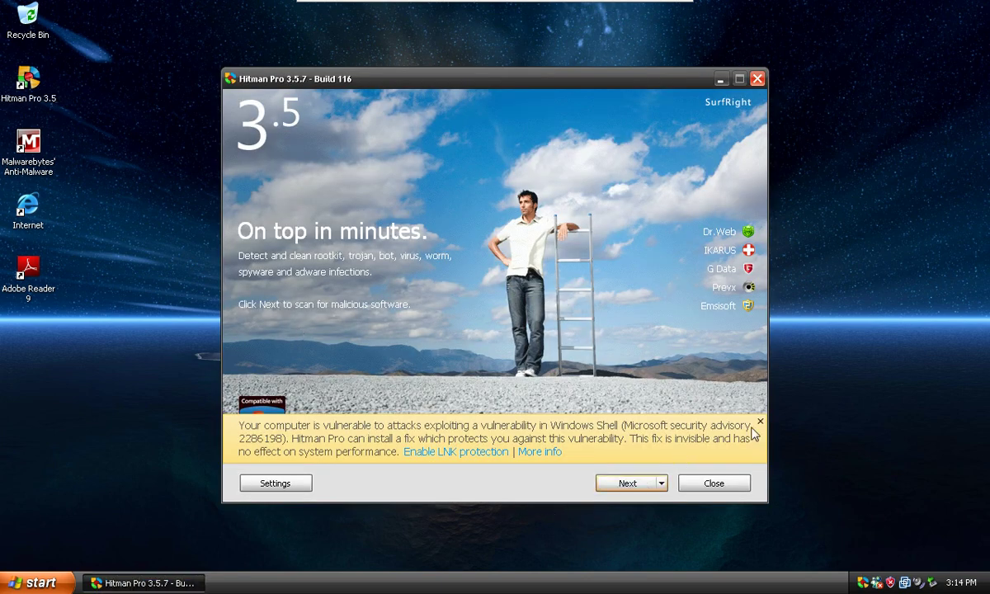
click(759, 422)
click(627, 484)
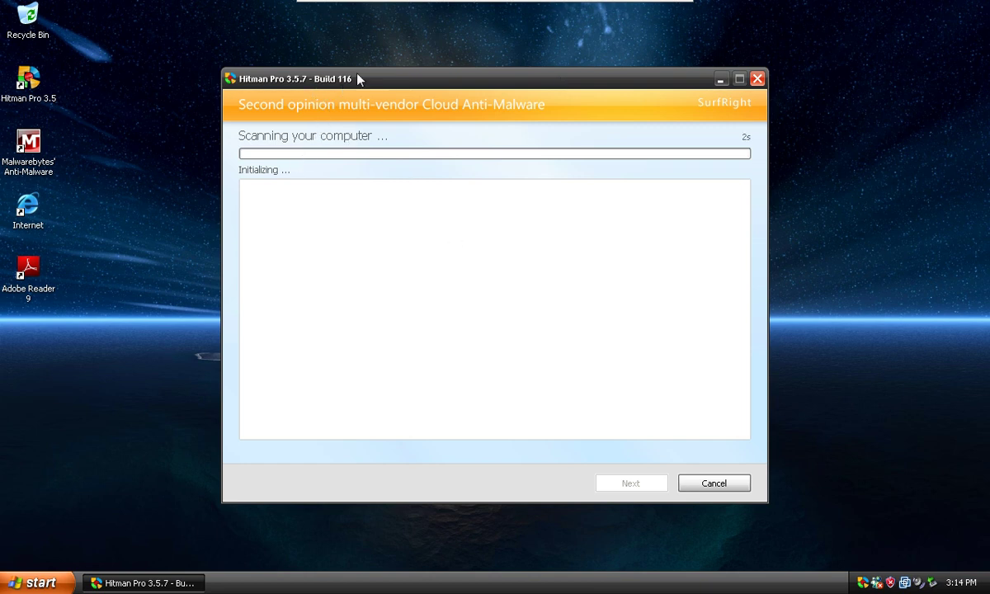
Minimize the CamStudio window on the host desktop and return to the Windows XP virtual machine.
click(636, 11)
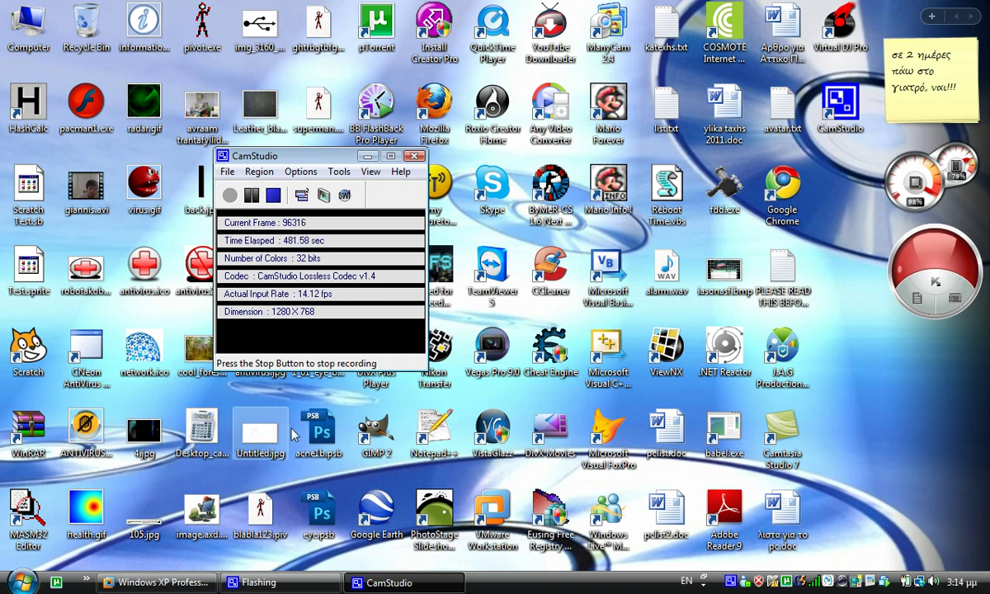
click(369, 156)
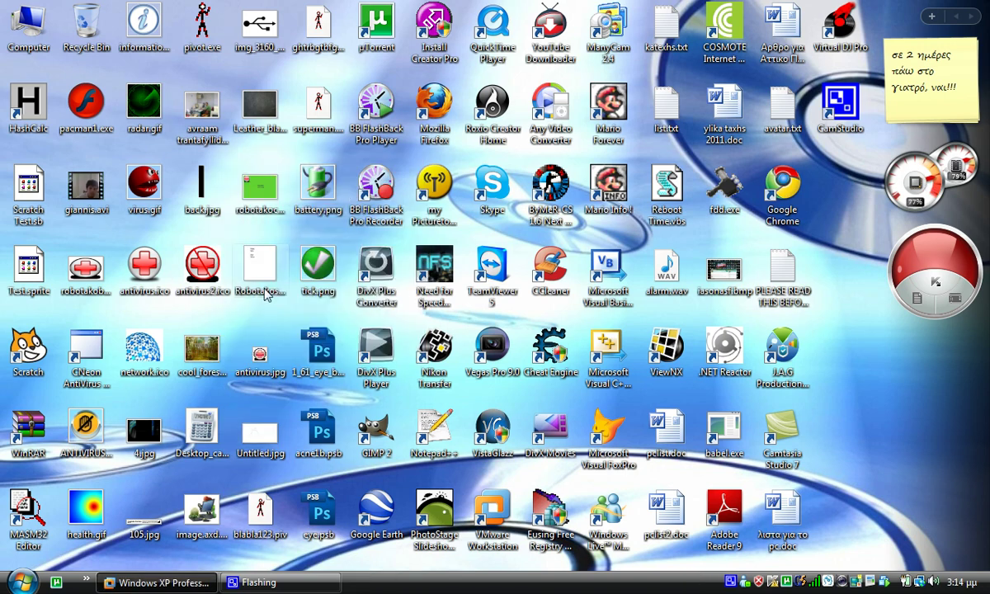
click(159, 582)
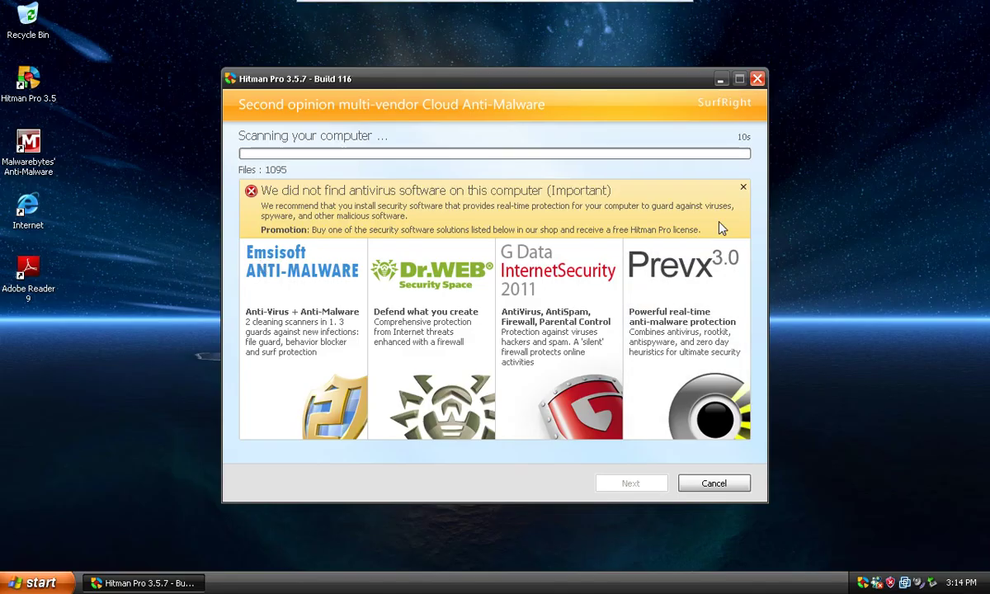
Clear the missing-antivirus notice, move the Hitman Pro window aside and launch Malwarebytes' Anti-Malware from the desktop.
click(741, 188)
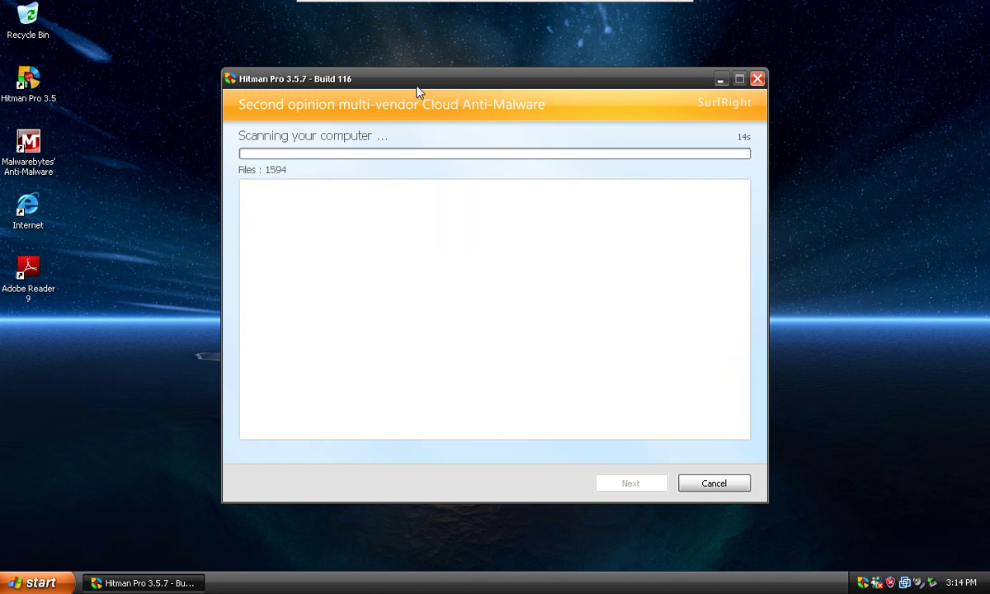
drag(410, 80, 316, 103)
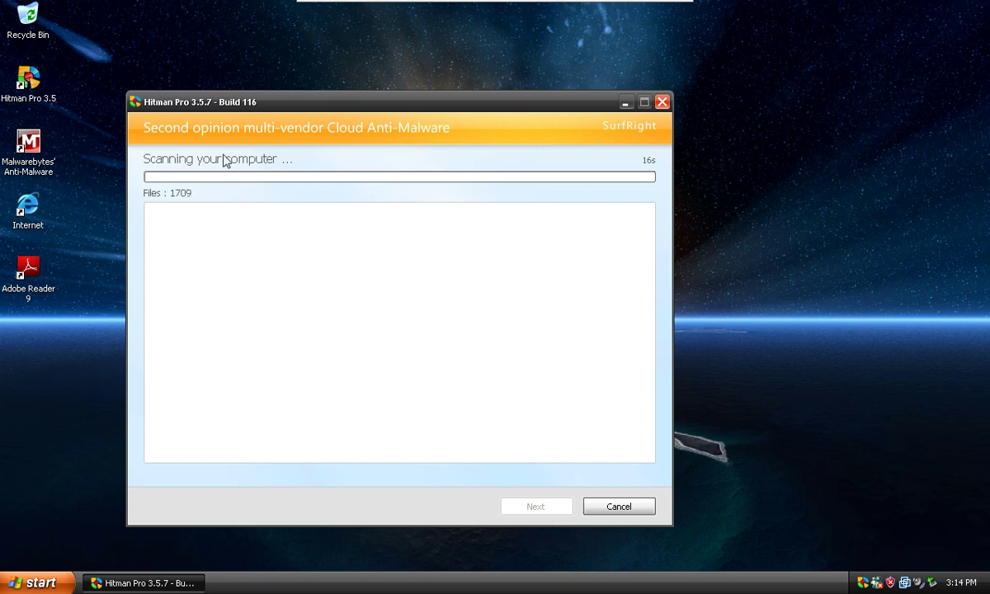
click(28, 153)
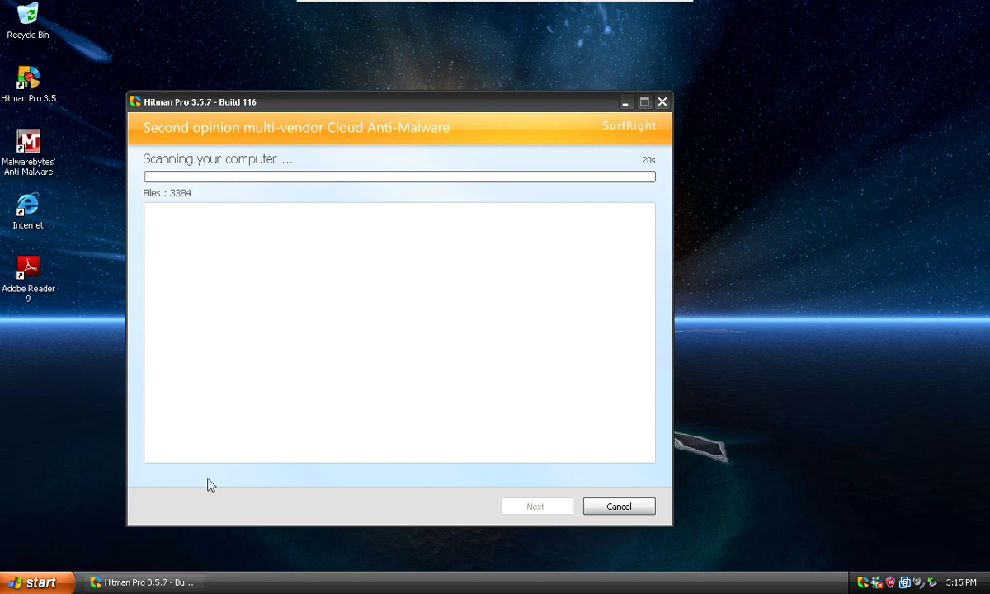
click(353, 130)
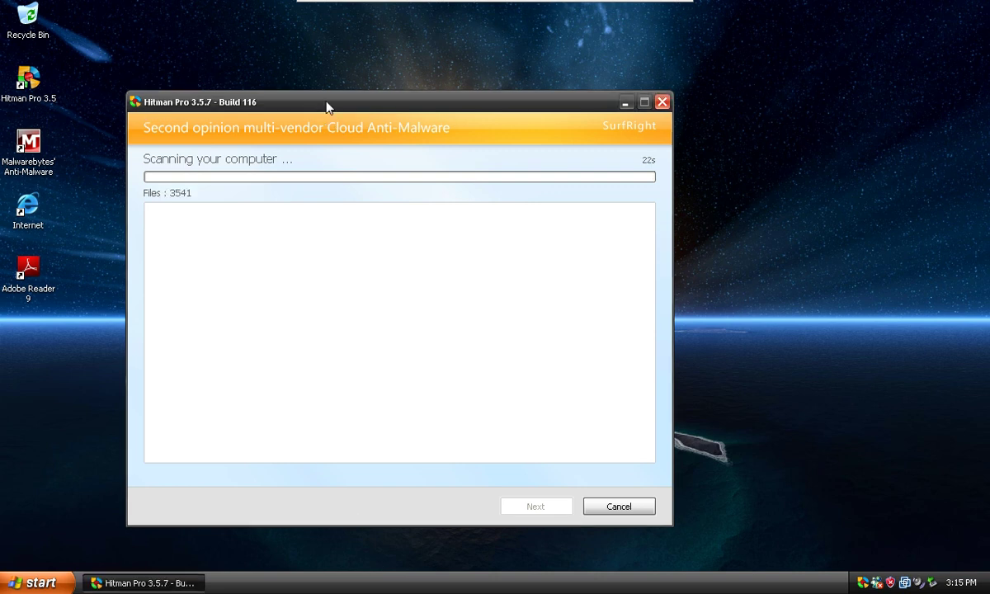
drag(327, 106, 332, 130)
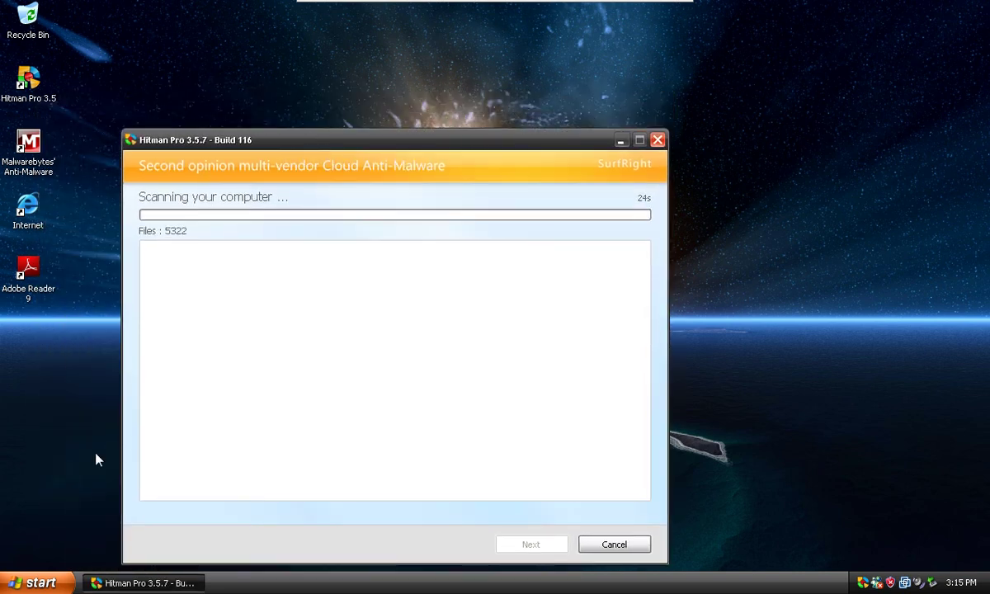
key(super)
click(204, 360)
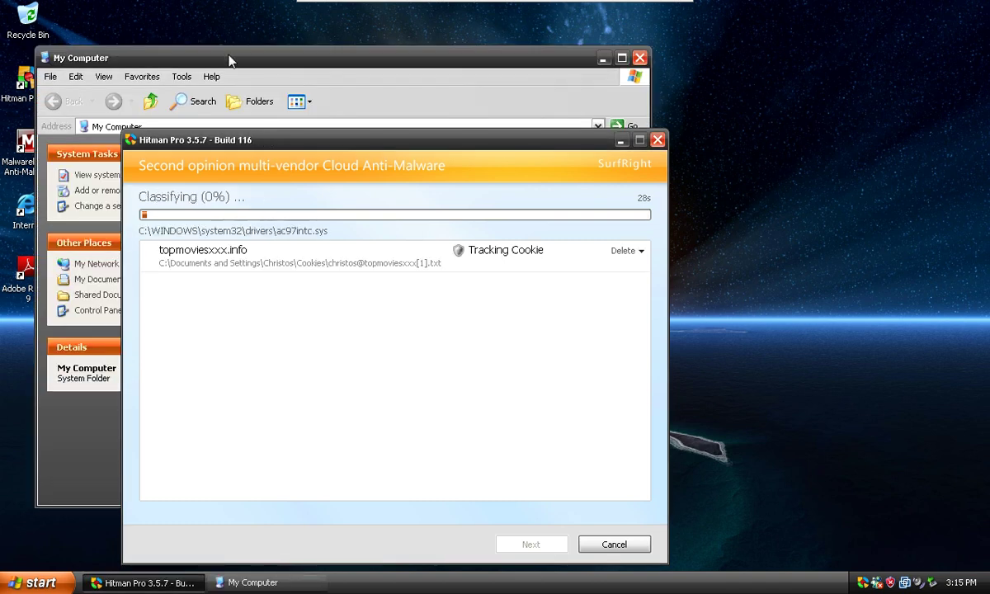
click(639, 57)
Inspect the topmoviesxxx.info and sdra64.exe entries in the Hitman Pro results while the scan runs.
click(423, 264)
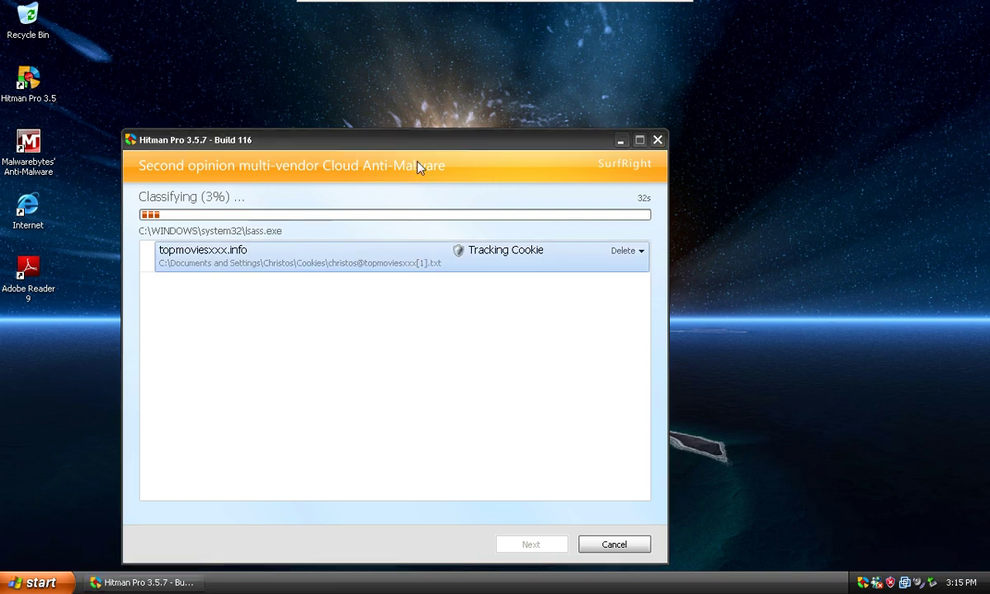
drag(455, 132, 506, 101)
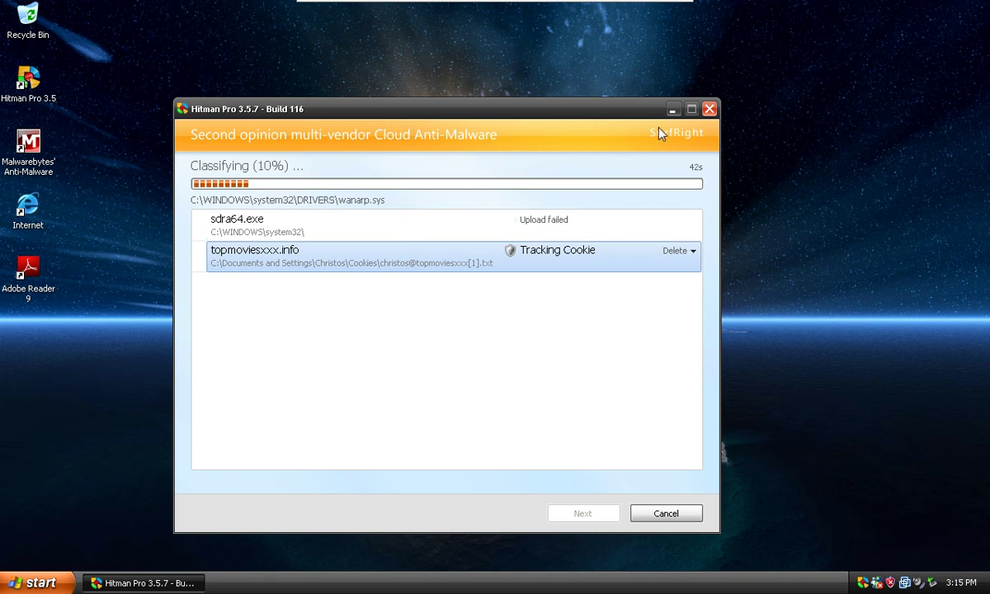
click(561, 231)
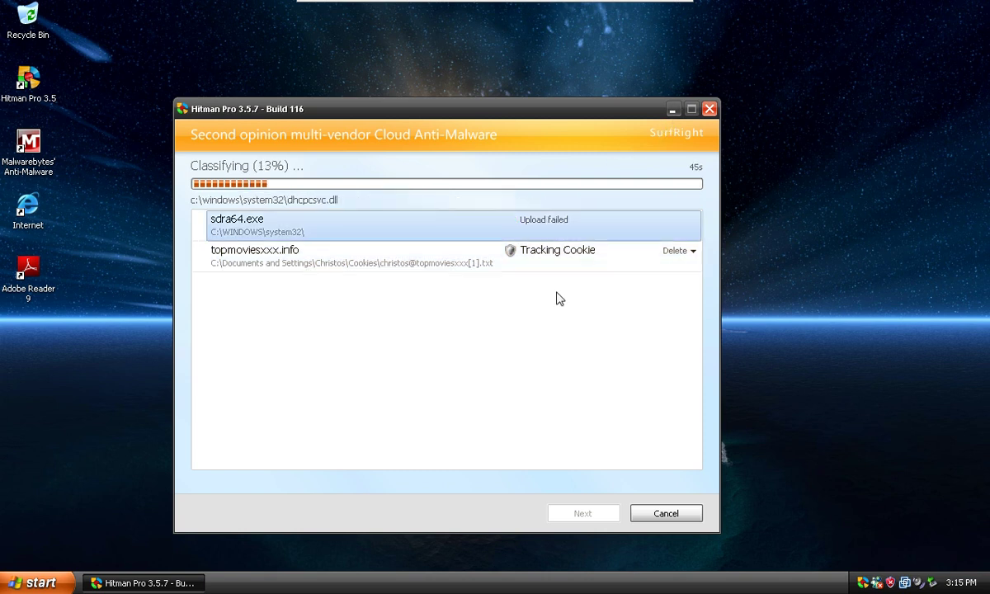
click(427, 328)
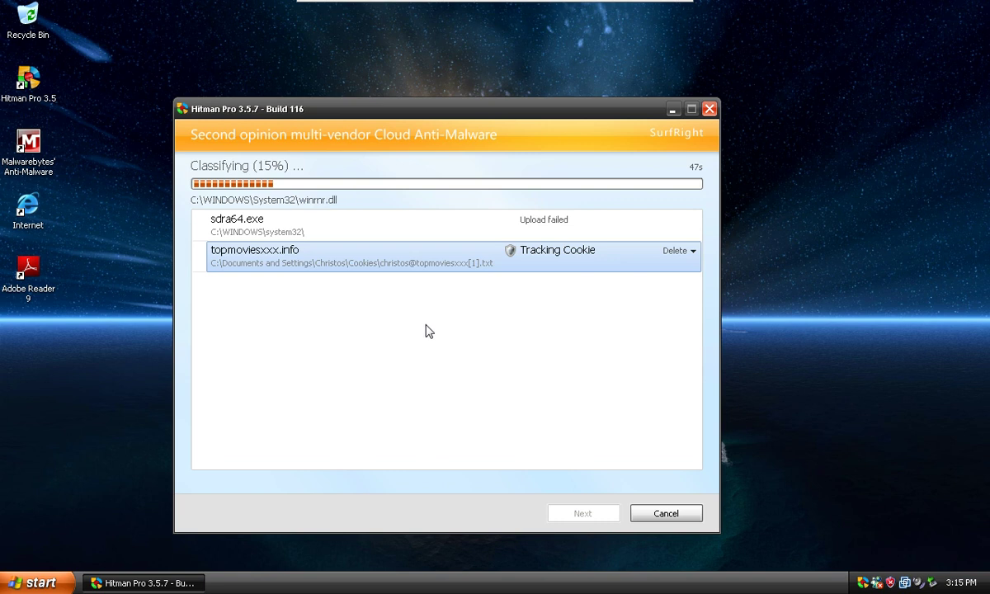
click(673, 108)
drag(657, 57, 388, 149)
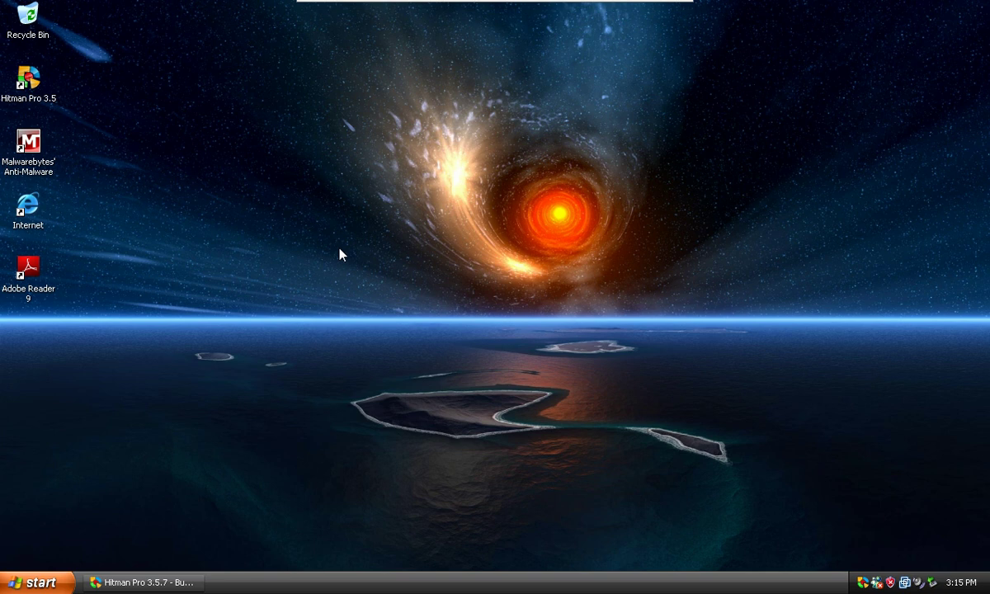
right_click(238, 197)
click(251, 221)
drag(203, 194, 235, 201)
drag(408, 34, 4, 557)
click(37, 582)
click(63, 525)
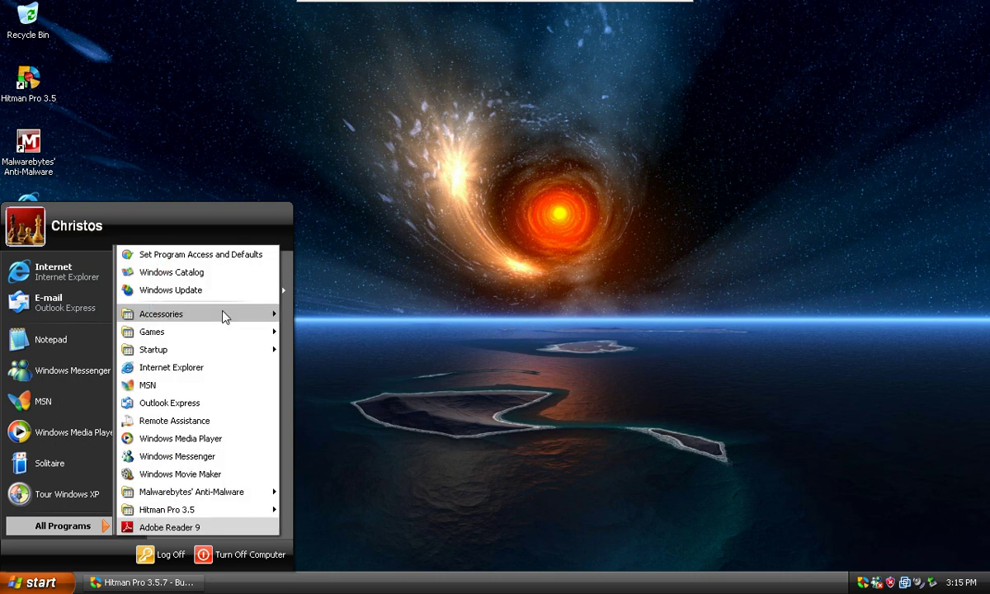
click(367, 428)
click(144, 583)
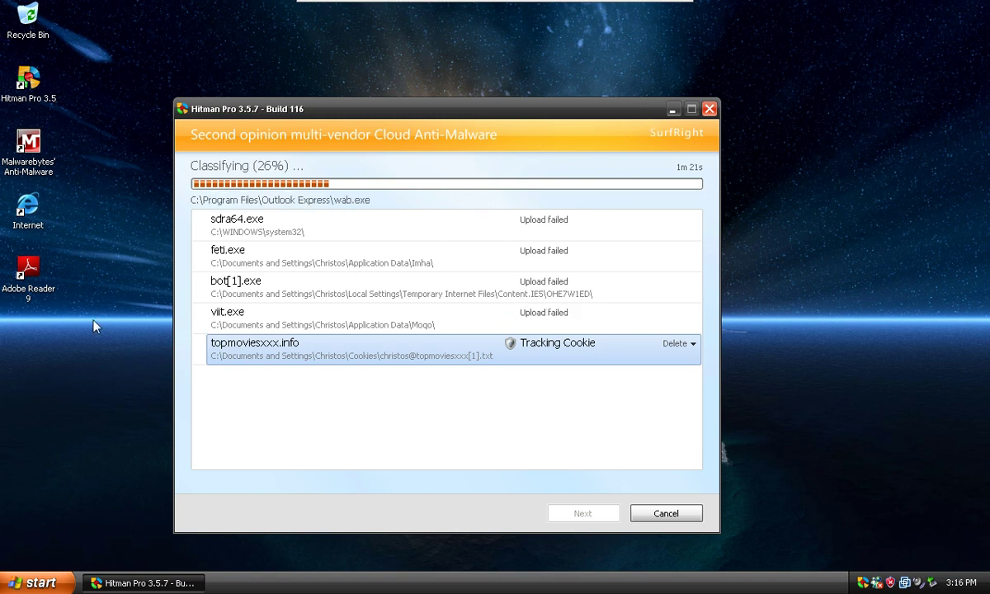
Open Network Connections from the Control Panel and cancel the running Hitman Pro scan.
click(12, 580)
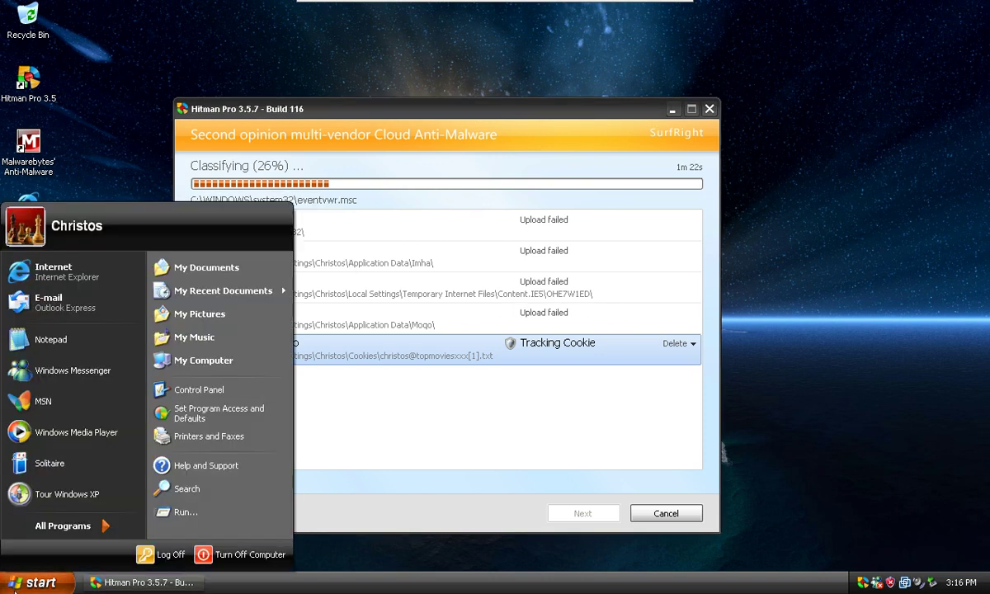
click(216, 391)
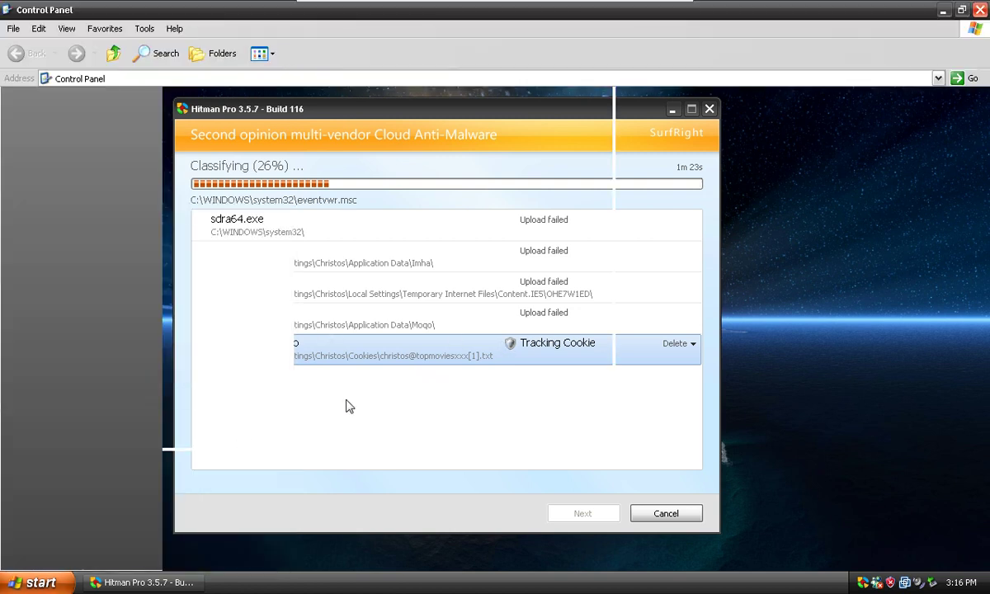
click(961, 122)
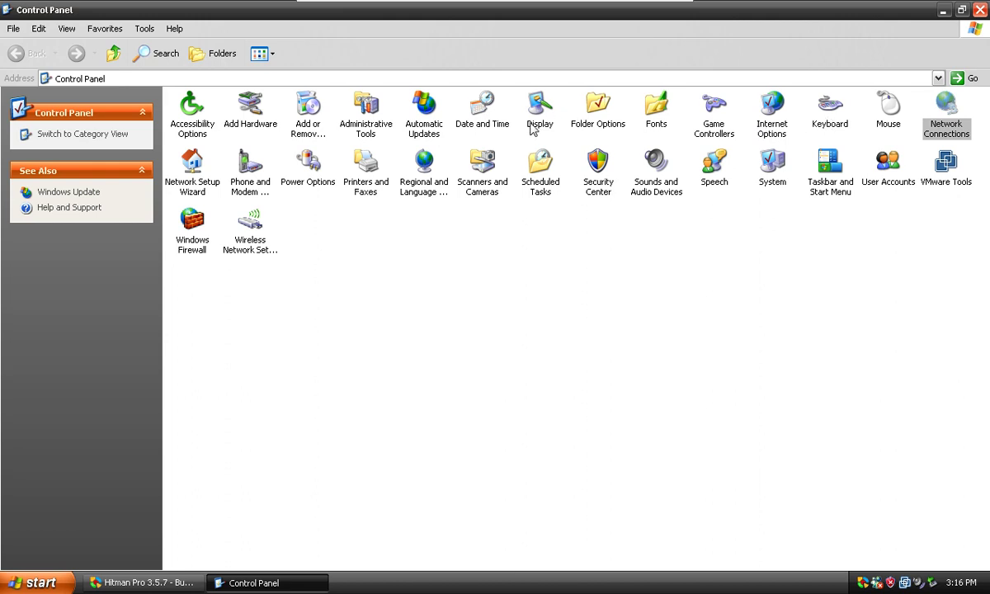
click(146, 574)
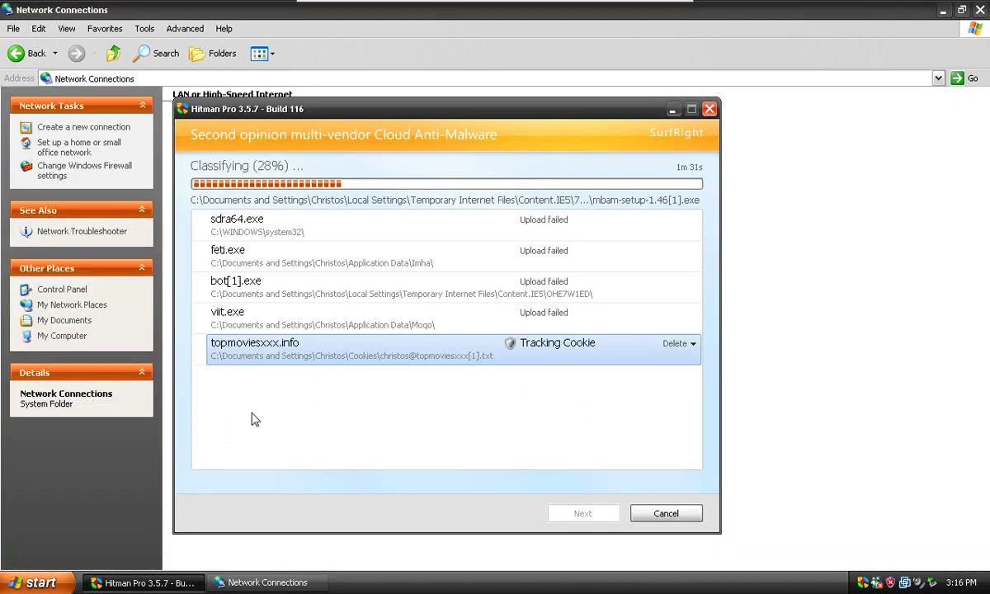
click(286, 580)
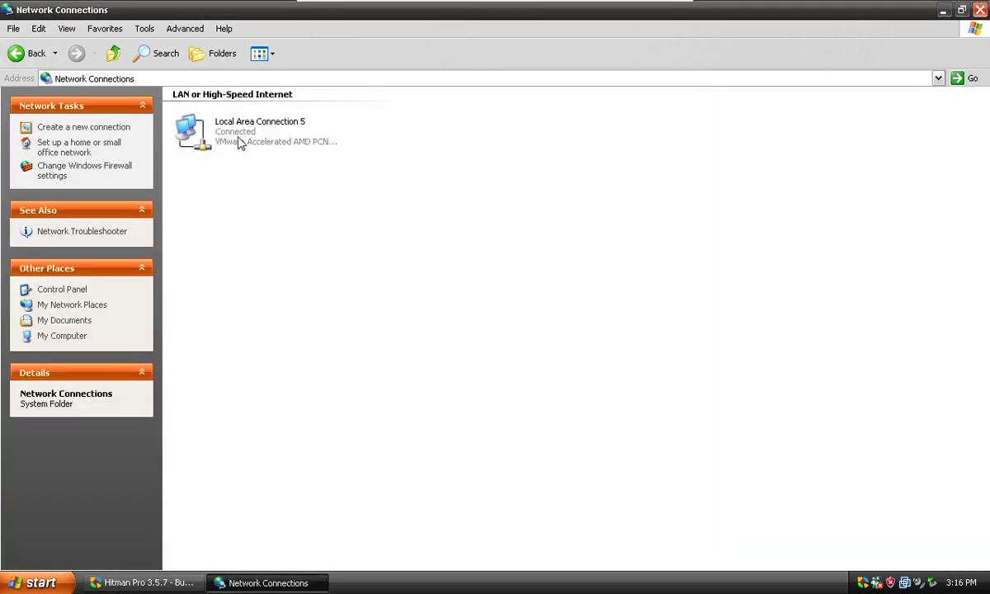
click(142, 582)
click(667, 513)
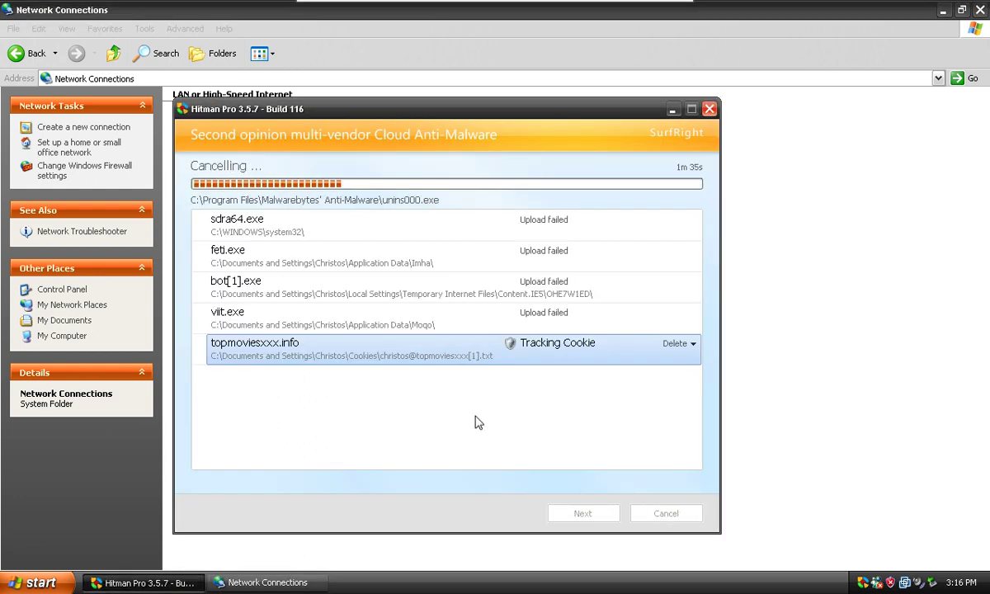
Open the properties of Local Area Connection 5 and close the aborted Hitman Pro window.
click(321, 95)
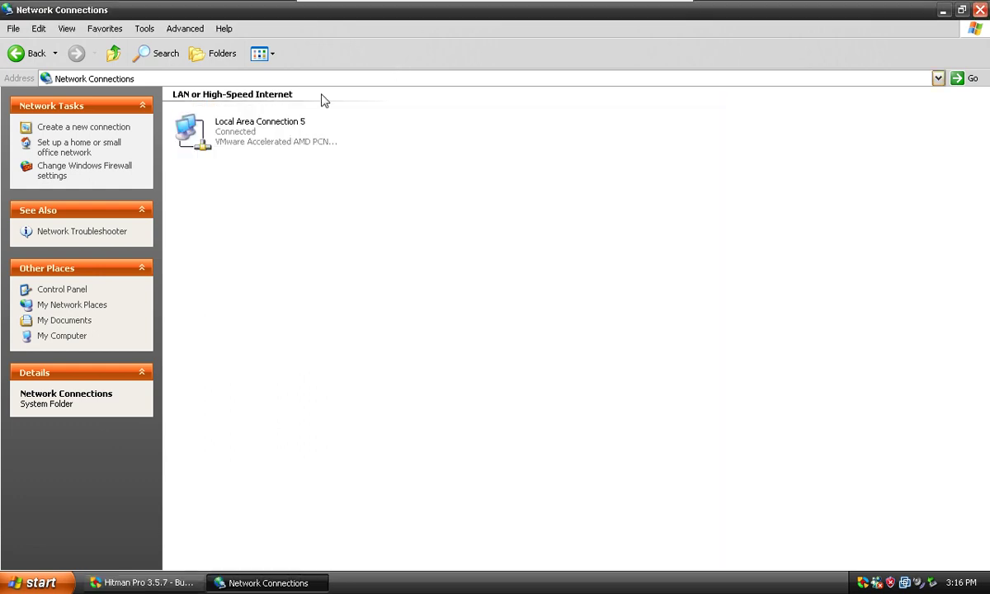
double_click(243, 142)
click(394, 417)
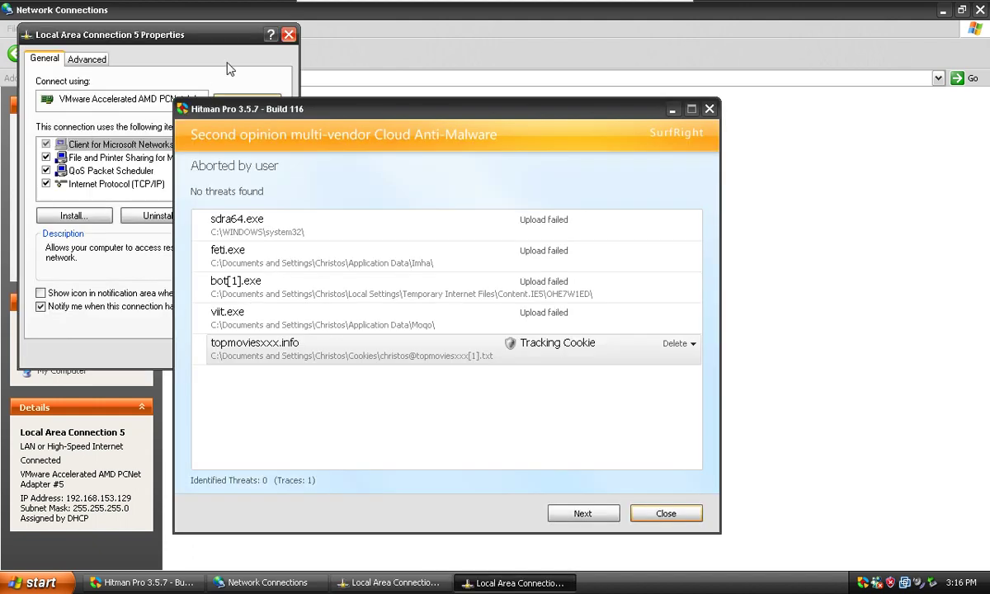
click(666, 513)
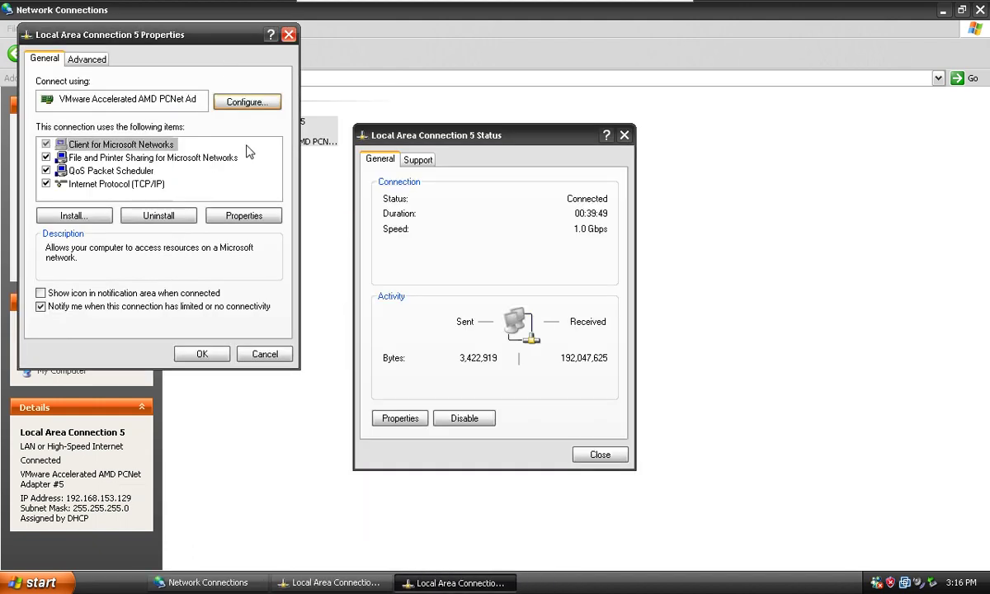
Set the connection's Internet Protocol (TCP/IP) to obtain the DNS server address automatically, save it and close the network windows.
click(151, 189)
double_click(151, 190)
click(144, 289)
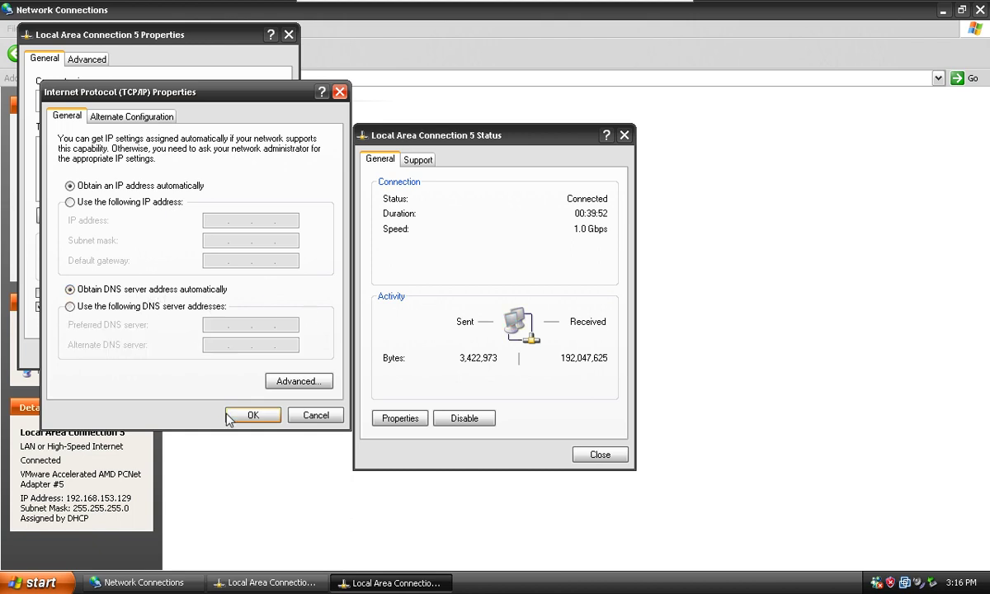
click(265, 420)
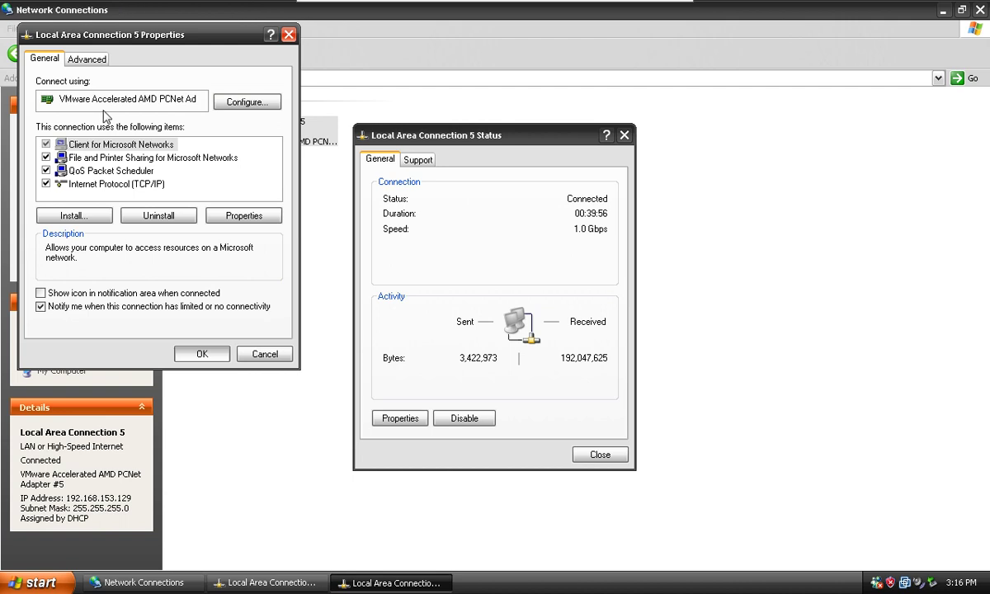
click(192, 351)
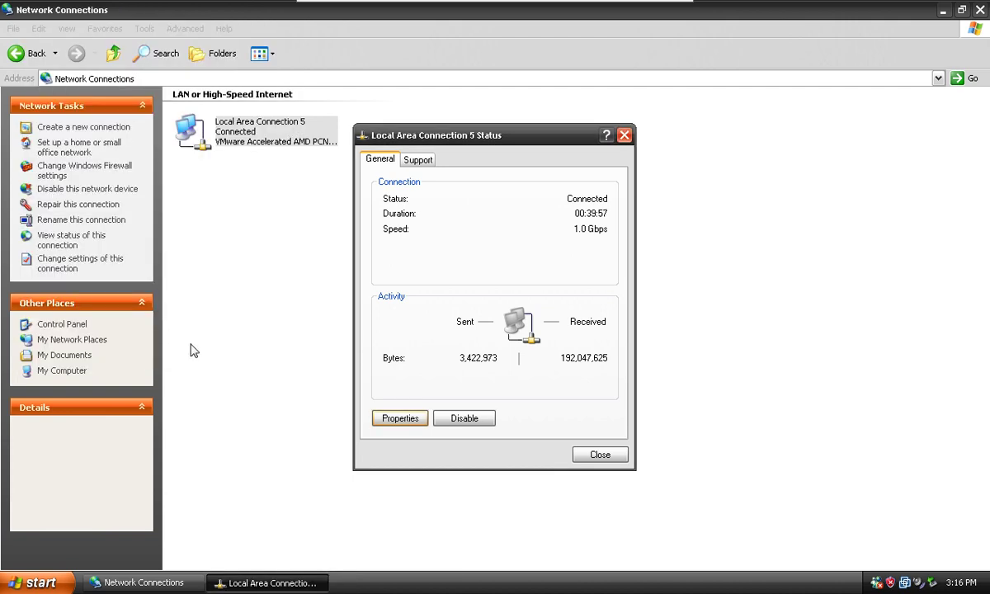
click(615, 456)
key(alt+F4)
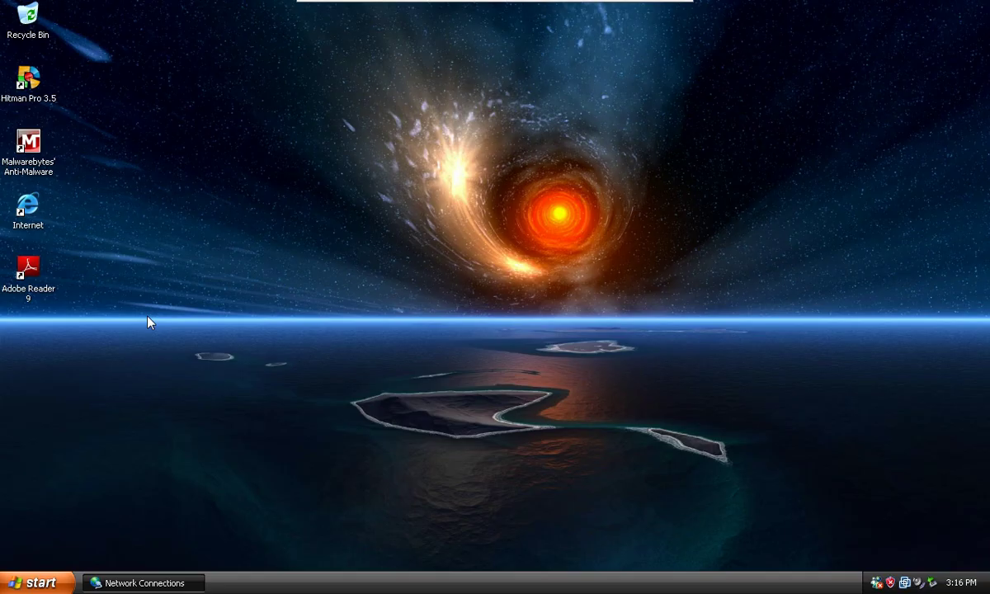
Relaunch Hitman Pro 3.5, start a new scan and dismiss the missing-antivirus notice.
click(28, 93)
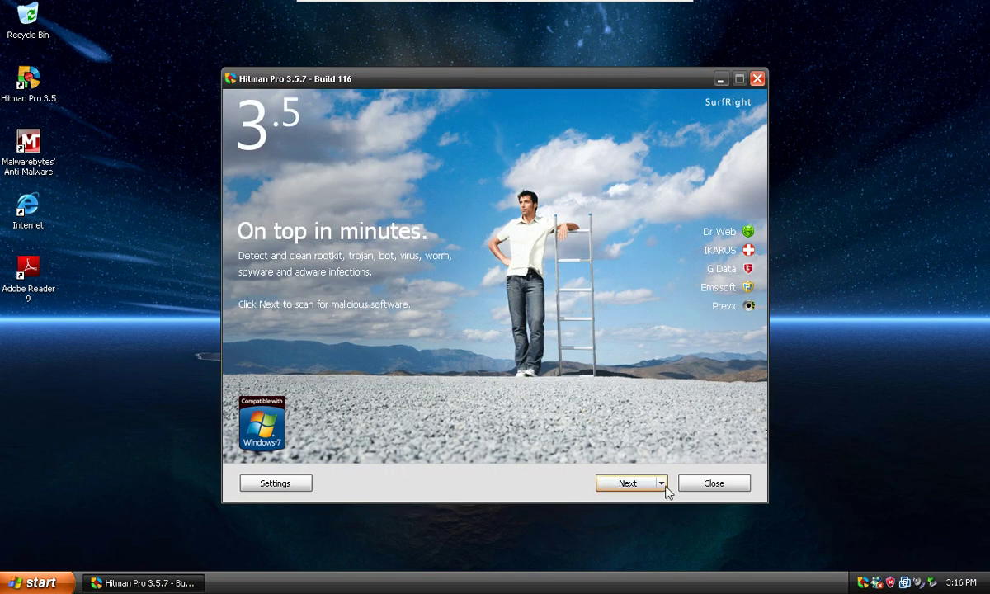
click(621, 485)
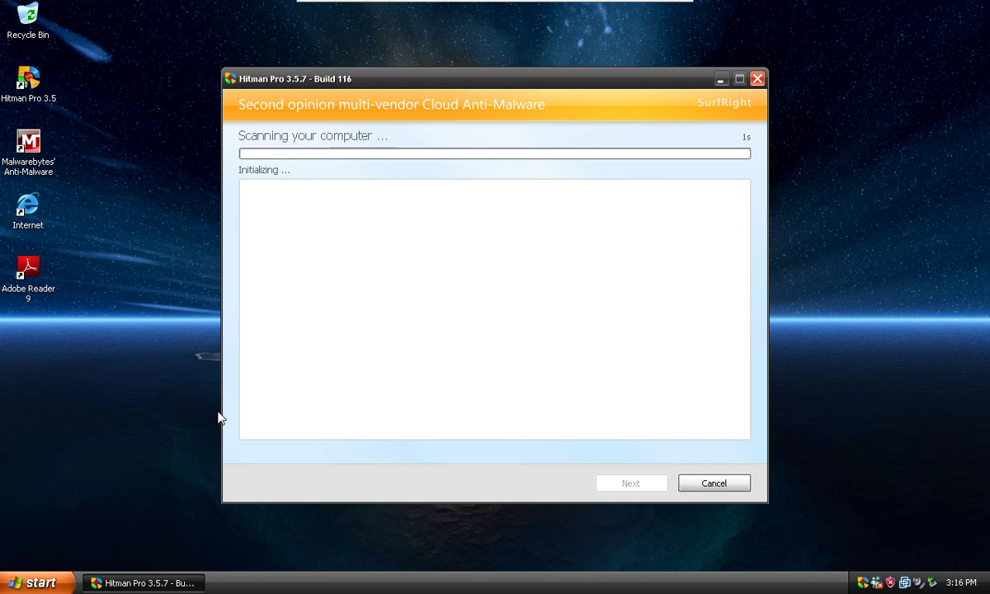
click(113, 576)
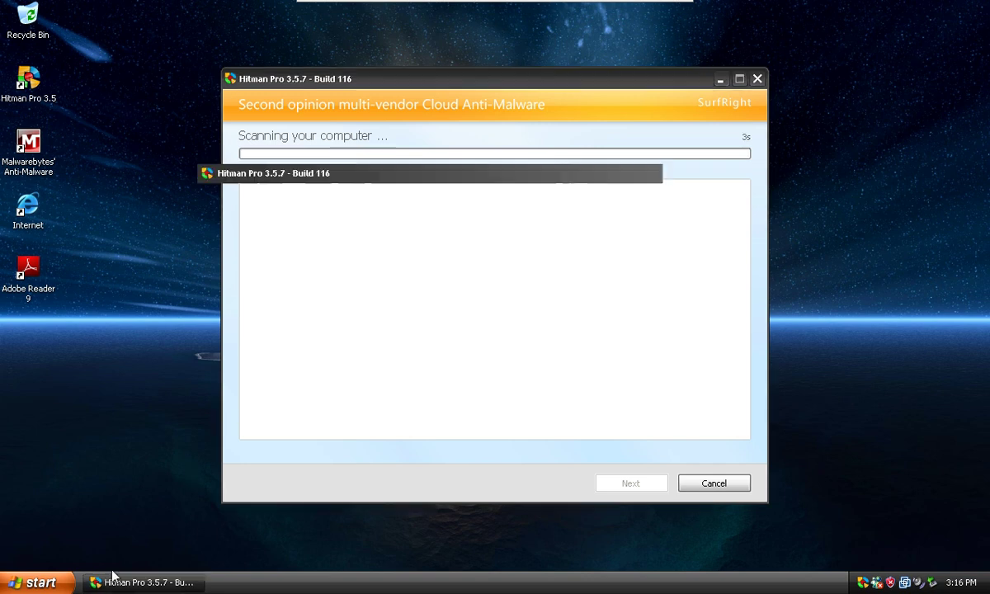
click(26, 158)
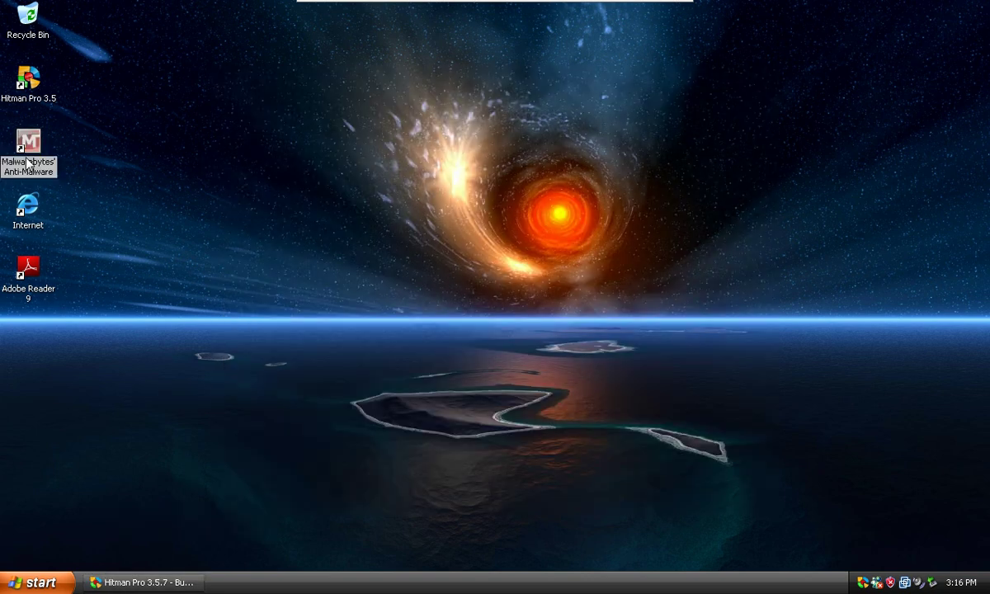
click(152, 582)
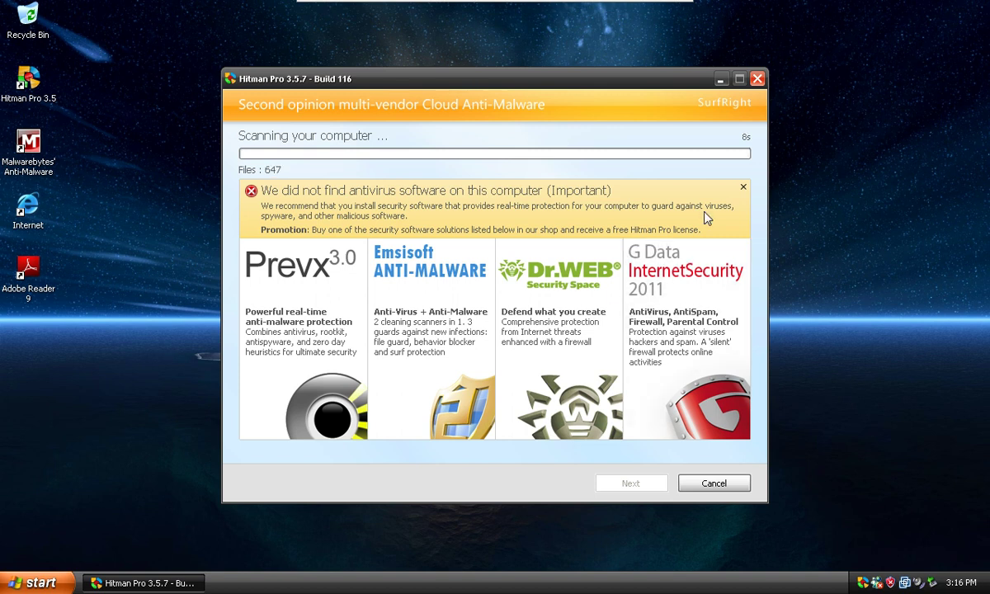
click(742, 186)
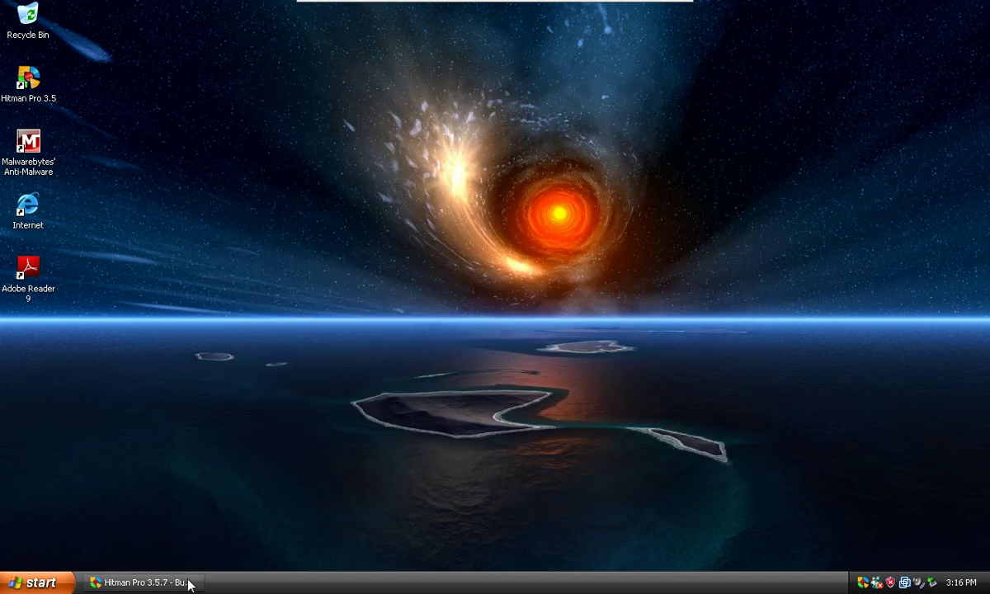
Move the Hitman Pro window aside, minimize it and release control from the virtual machine to the host desktop.
click(190, 582)
drag(436, 82, 229, 85)
click(513, 81)
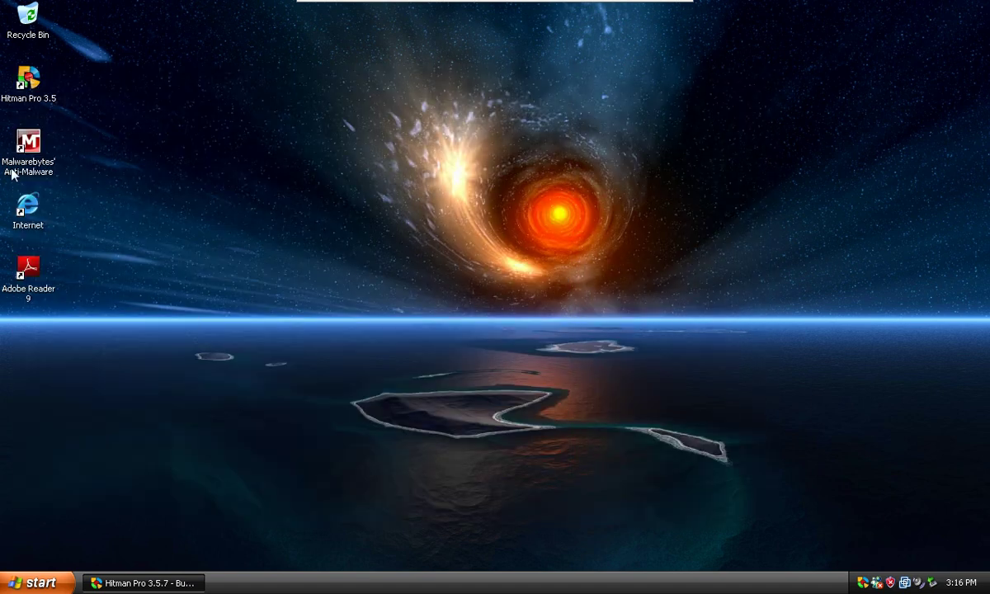
click(182, 215)
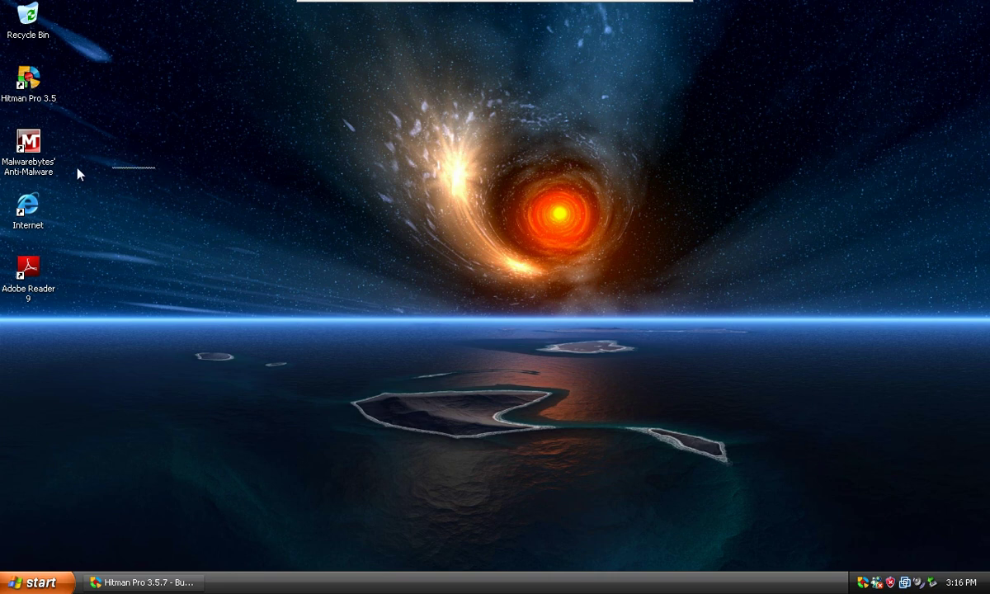
click(27, 203)
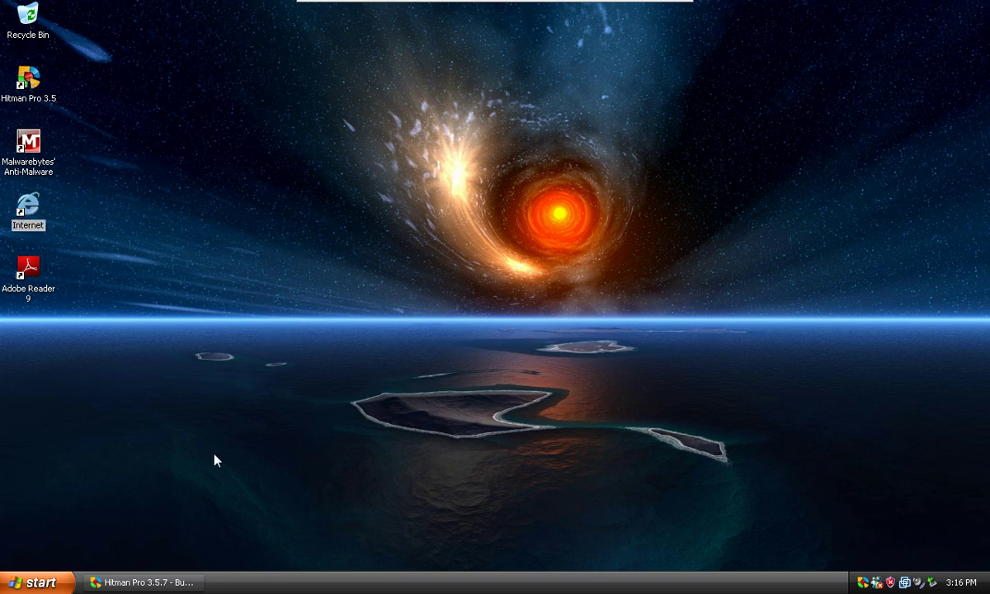
click(152, 582)
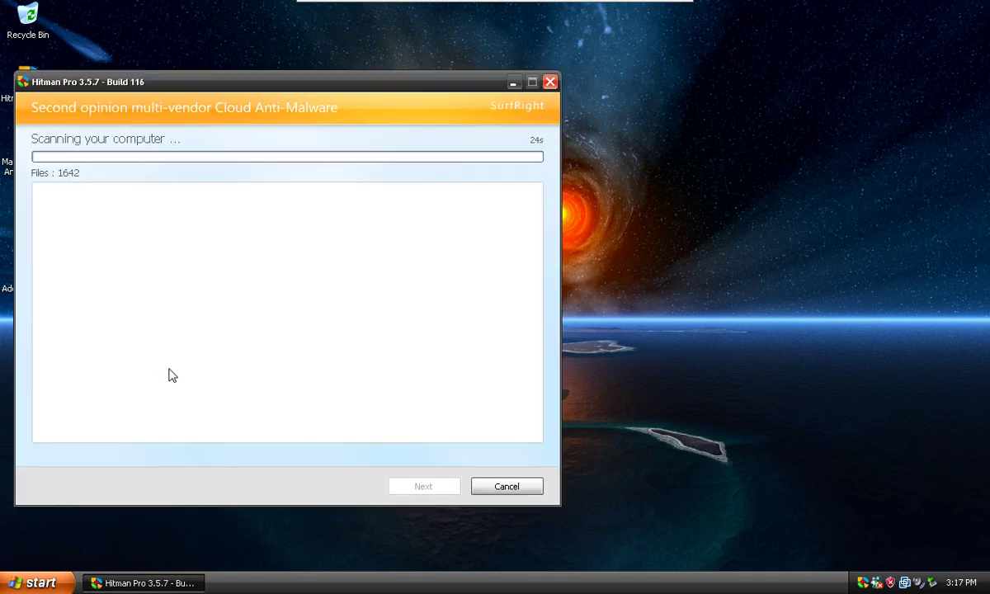
click(174, 582)
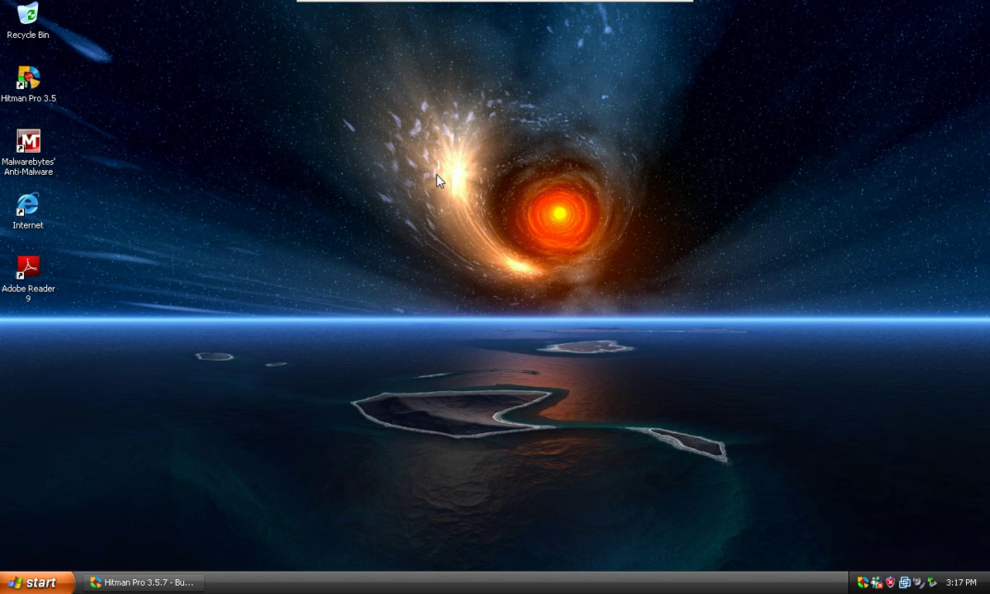
key(ctrl+alt)
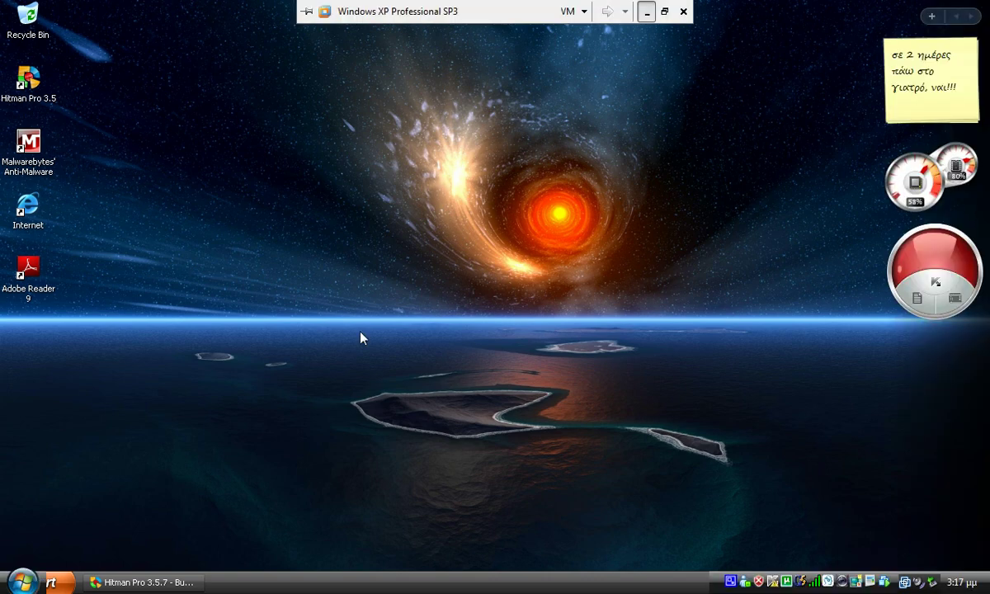
Show the host desktop, return to the virtual machine, reposition the Hitman Pro scan results window and close it.
key(super+d)
click(729, 581)
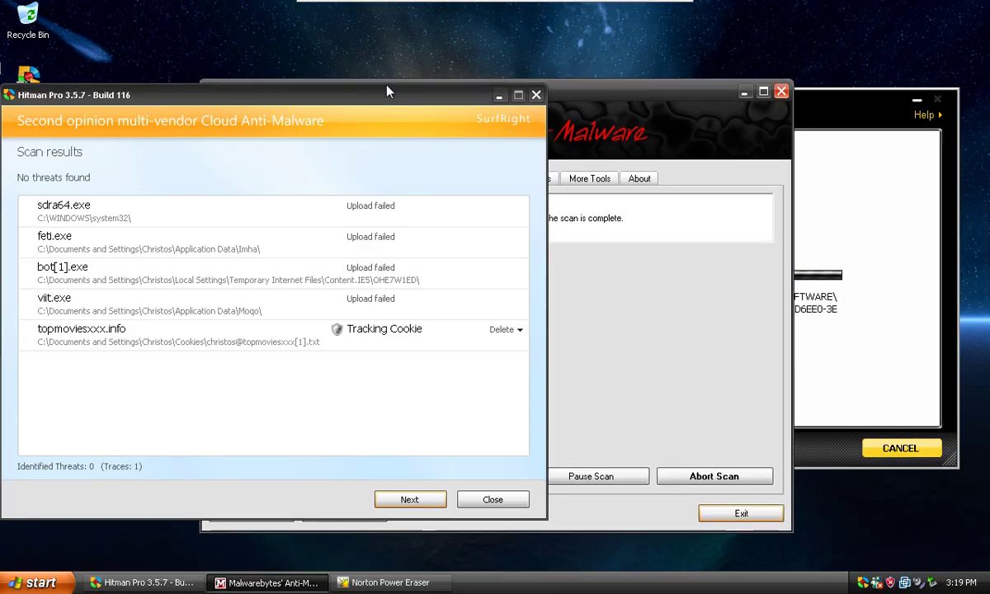
drag(400, 92, 425, 78)
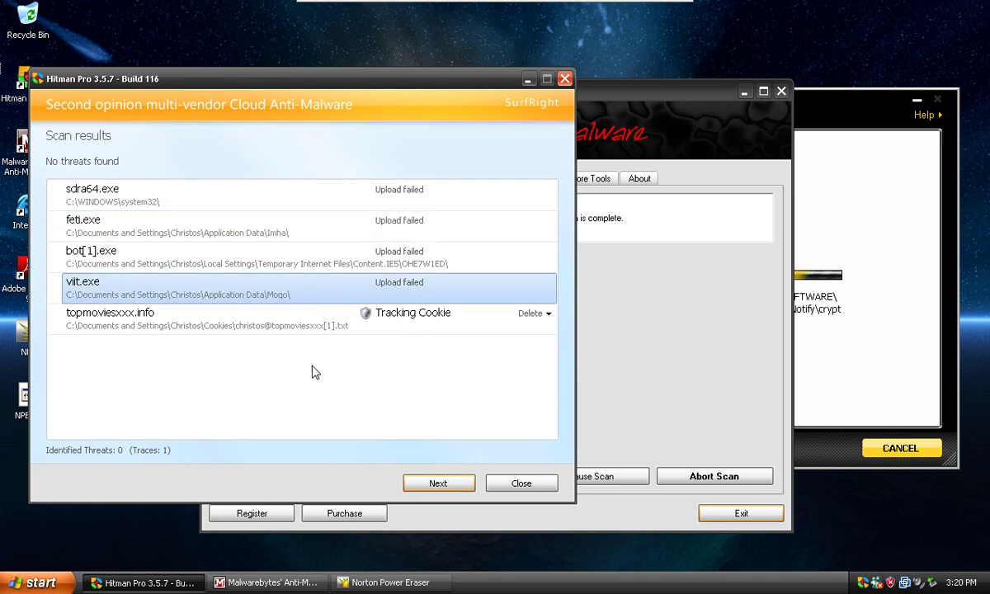
click(563, 78)
Arrange the Malwarebytes and Norton Power Eraser windows side by side, and leave the virtual machine briefly for the host desktop while the scans run.
drag(536, 82, 281, 82)
click(685, 130)
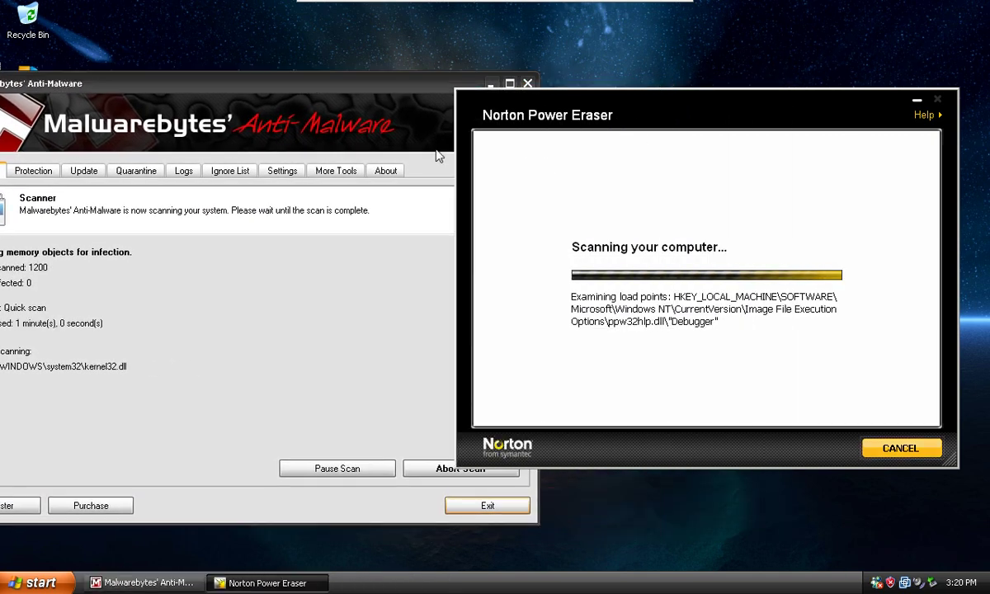
drag(252, 74, 266, 68)
click(565, 123)
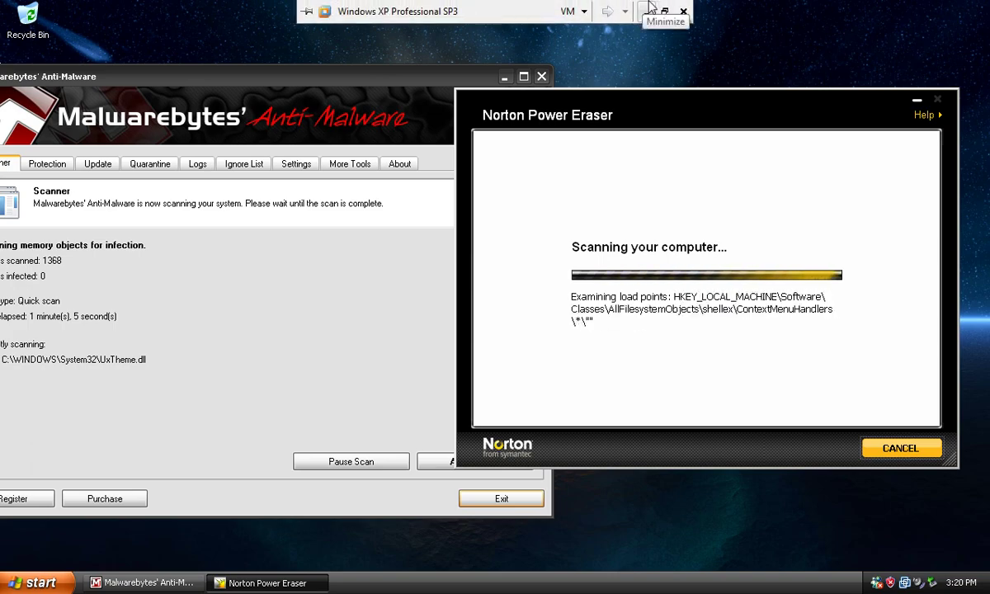
click(648, 8)
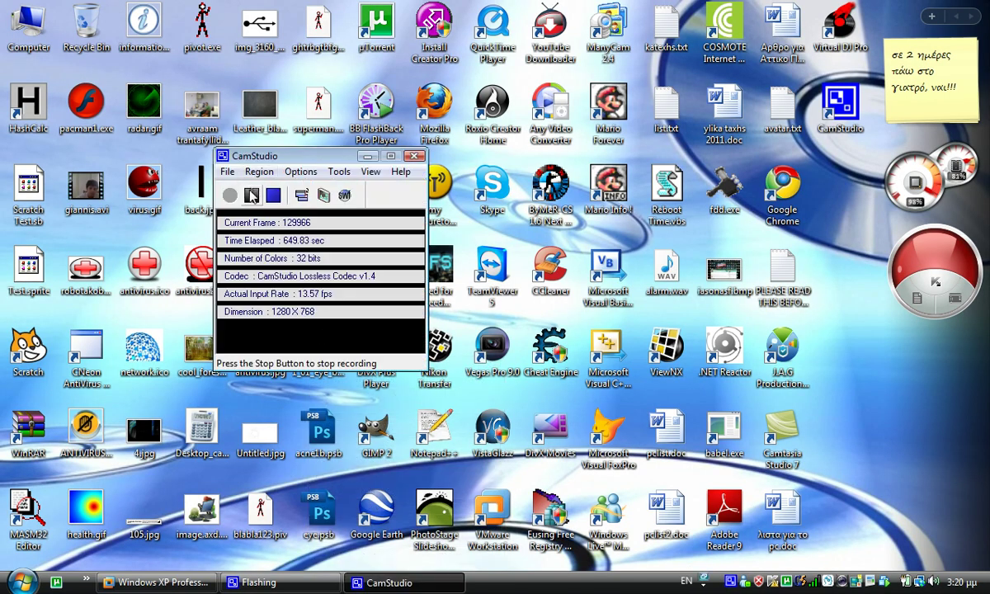
click(157, 581)
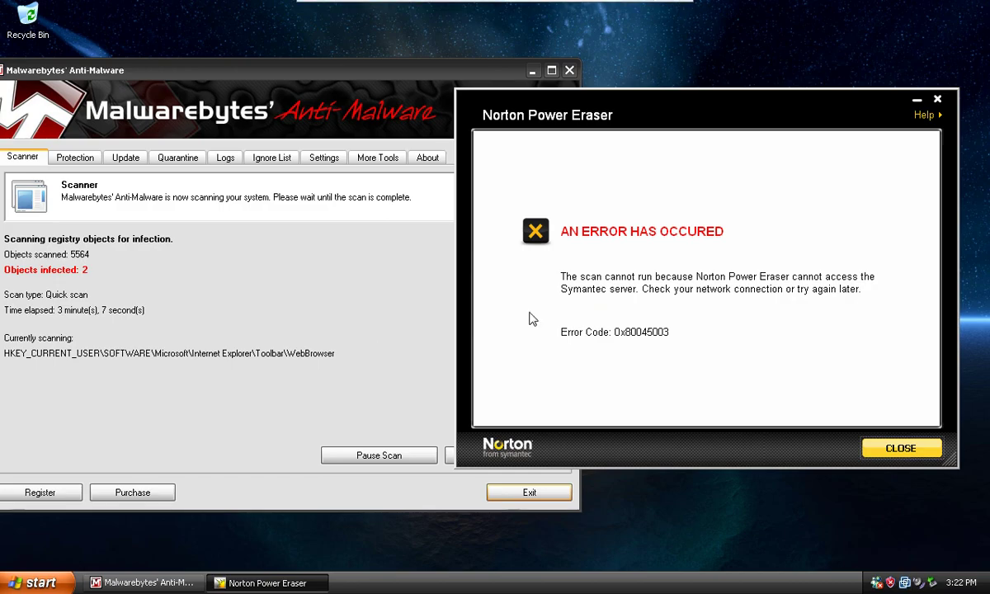
Move the Norton Power Eraser error window aside, check the Malwarebytes scan progress and minimize Malwarebytes.
mouse_move(671, 115)
mouse_down()
mouse_move(481, 342)
mouse_move(517, 209)
mouse_move(325, 151)
mouse_up()
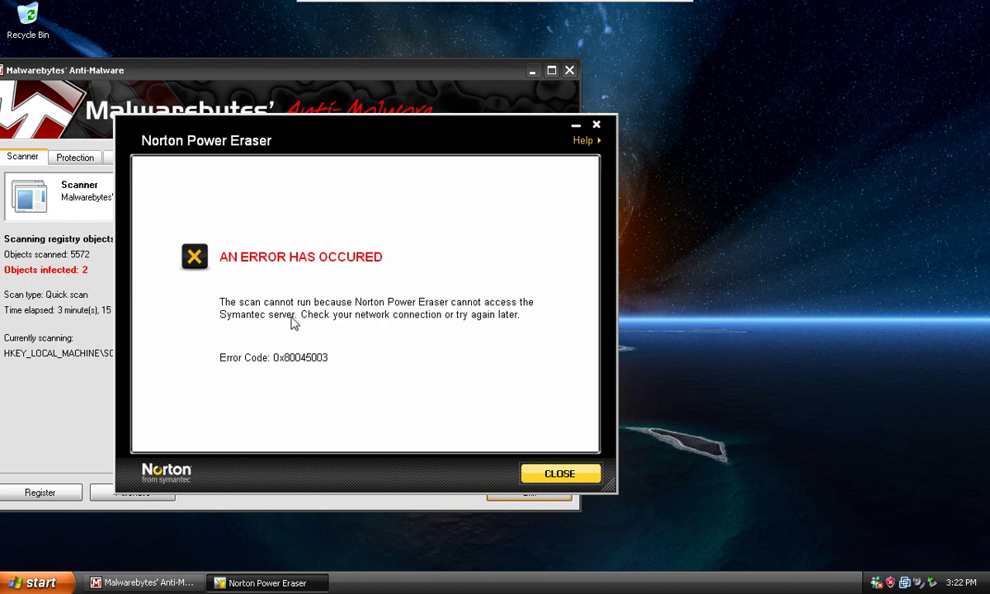
click(165, 582)
click(161, 582)
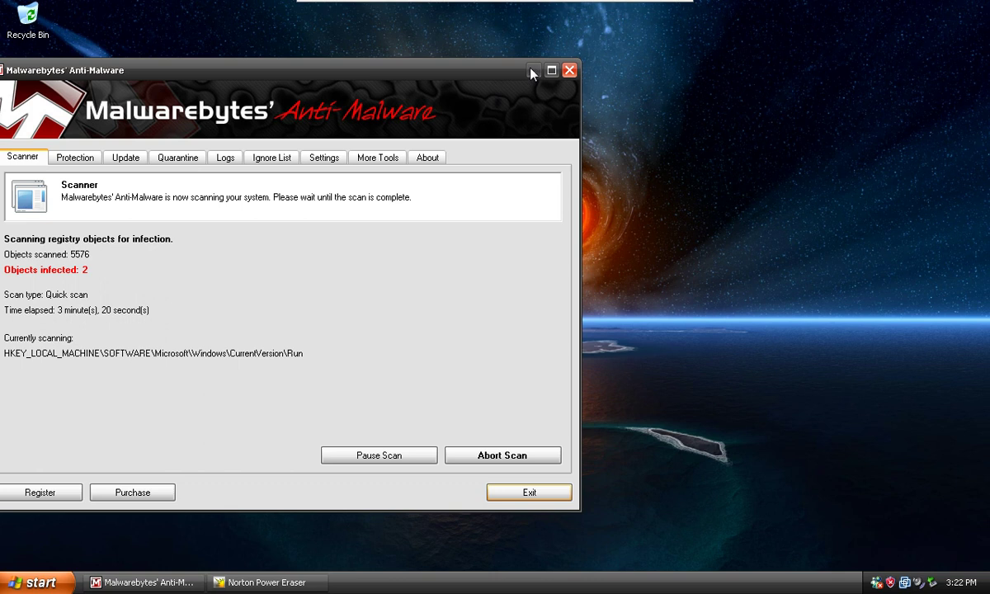
click(532, 70)
Check the internet connection by loading Google in Internet Explorer, and close the browser.
click(29, 210)
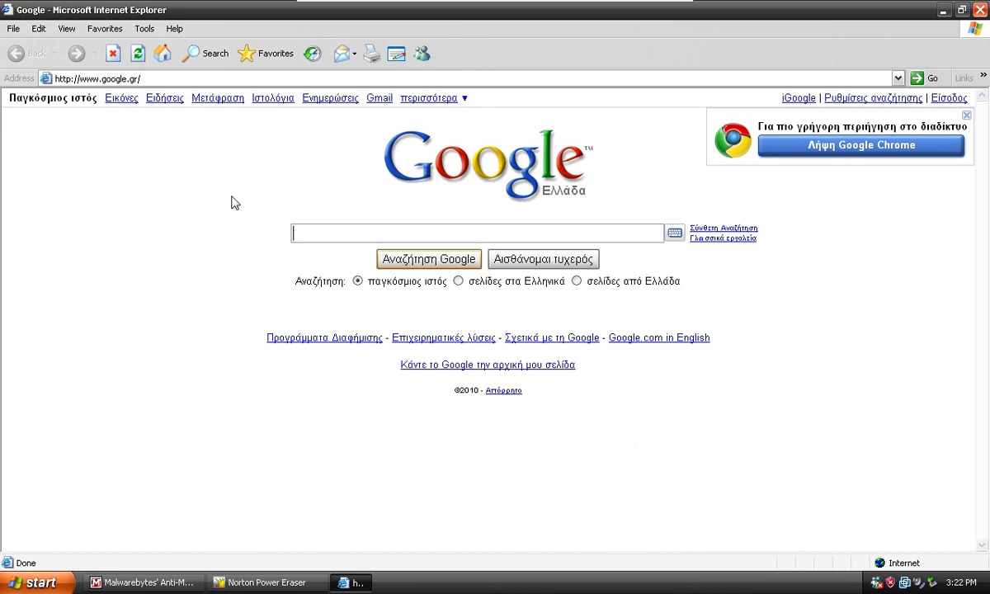
right_click(413, 585)
click(437, 567)
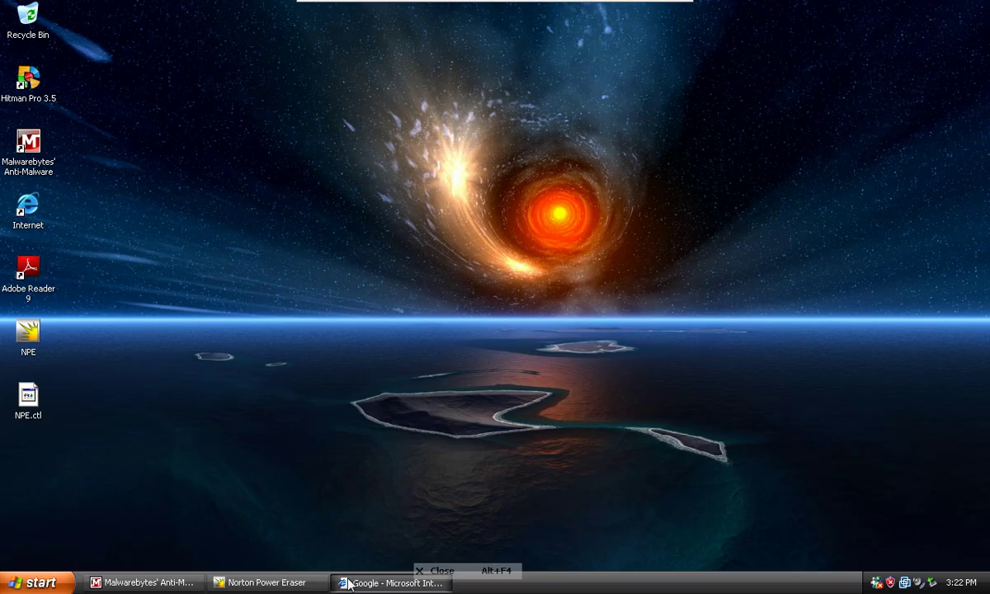
Dismiss the Norton Power Eraser scan error, review the past repair sessions and exit the program.
click(272, 582)
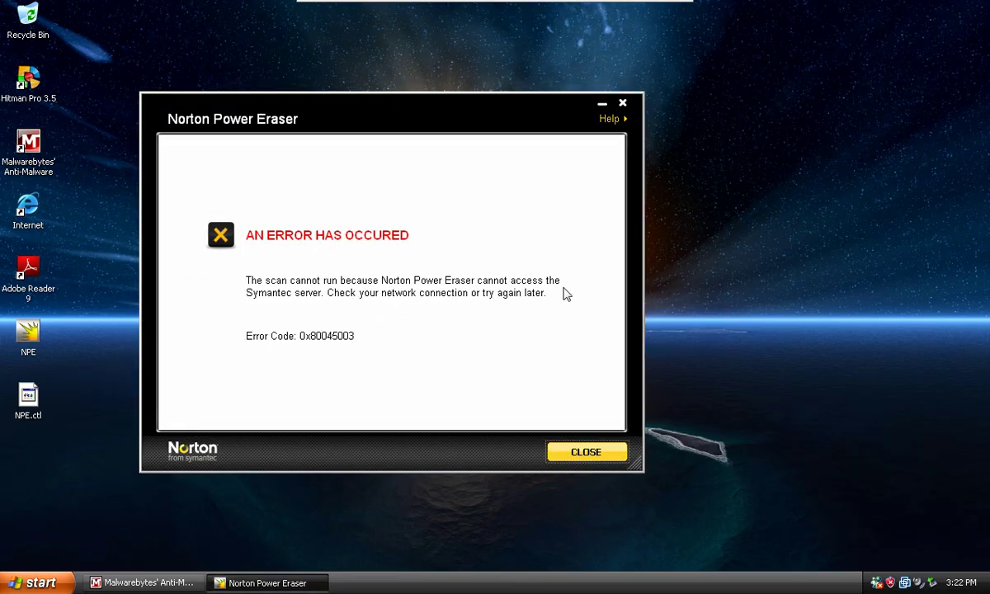
click(572, 455)
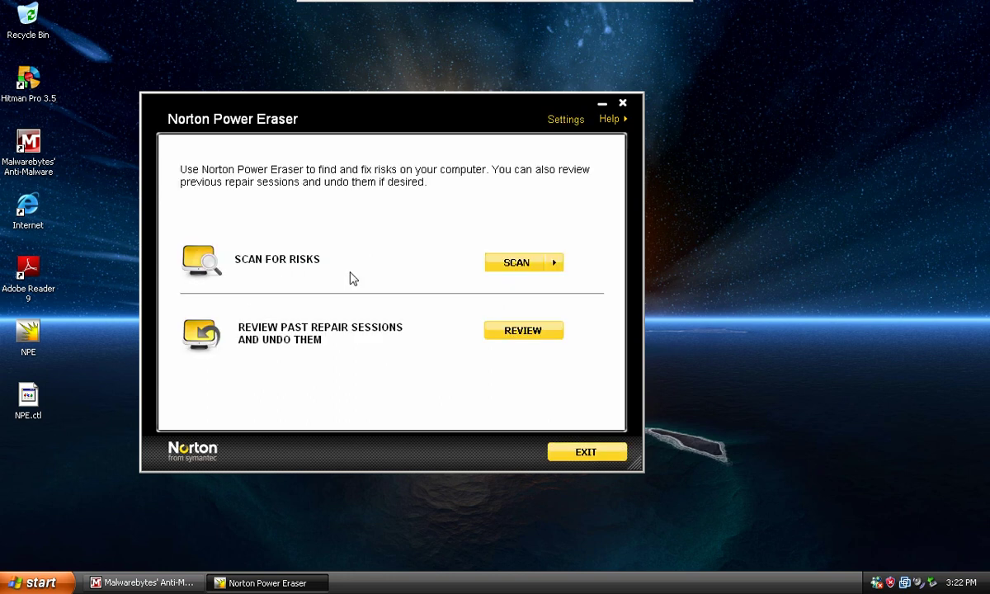
click(554, 335)
click(605, 456)
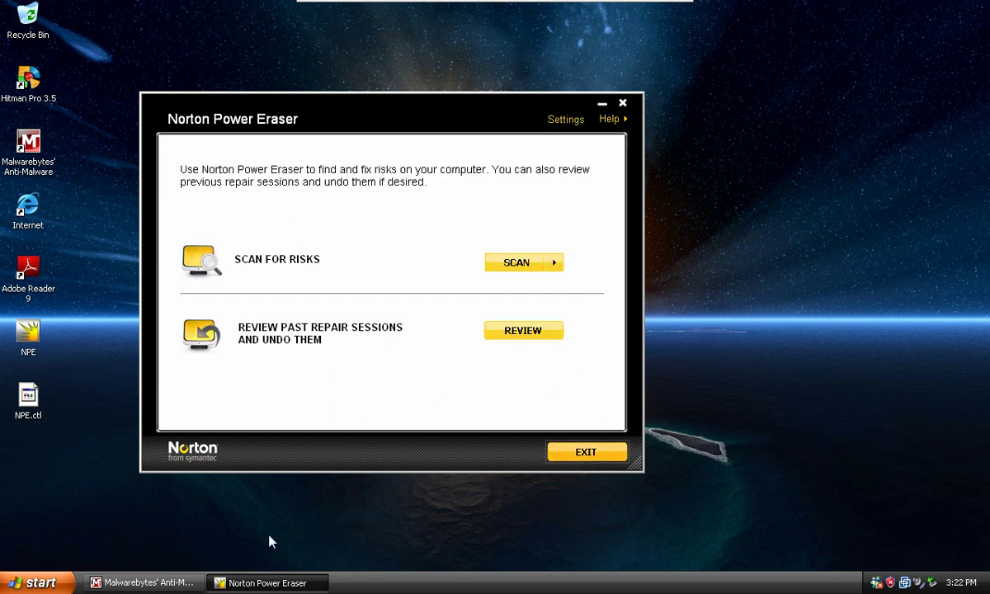
click(575, 451)
Restore the Malwarebytes window and move it toward the middle of the desktop, switch to the host desktop and return to the virtual machine.
click(142, 582)
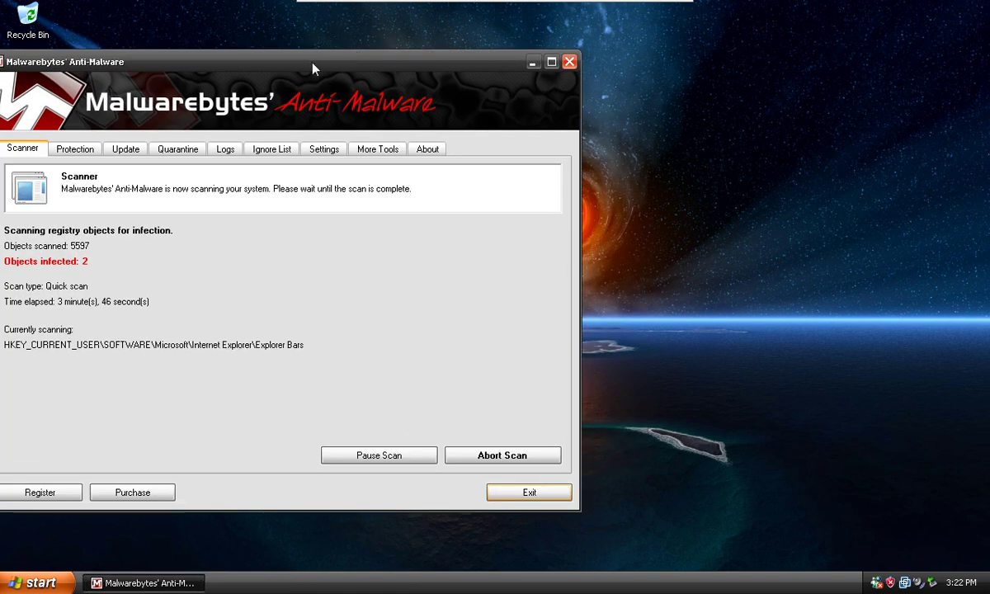
drag(315, 66, 443, 70)
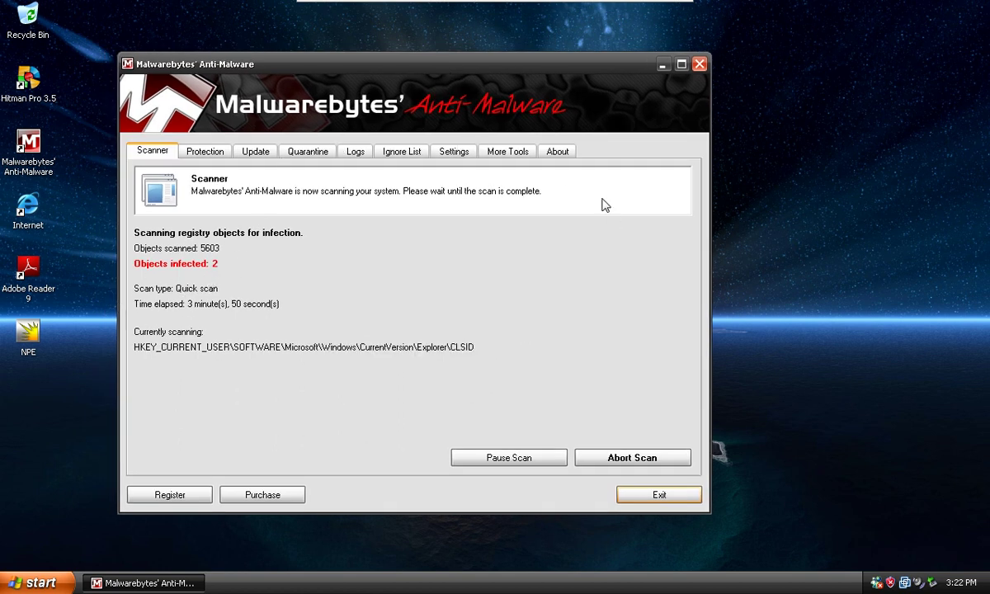
click(625, 9)
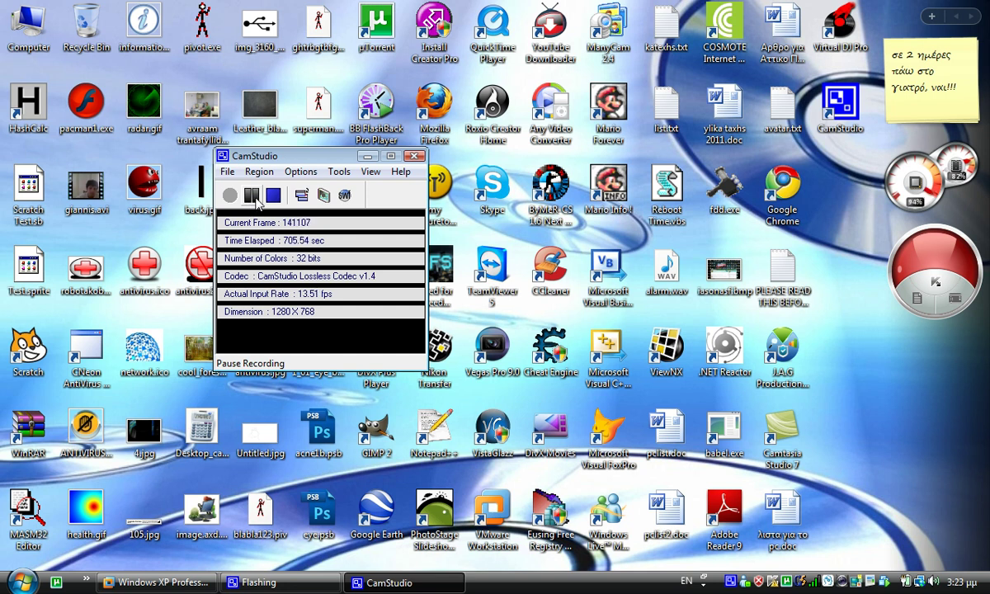
click(256, 200)
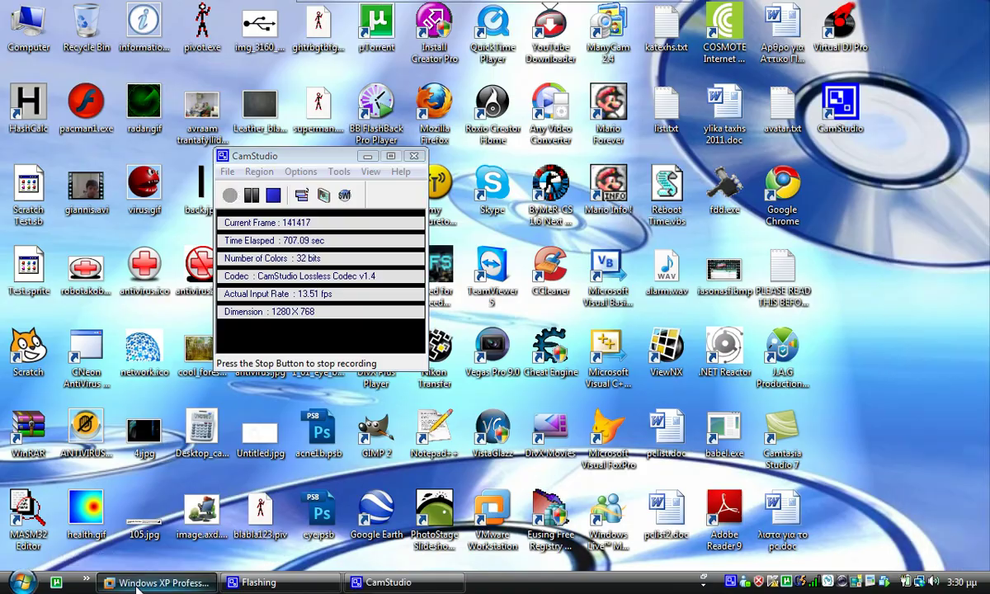
click(137, 584)
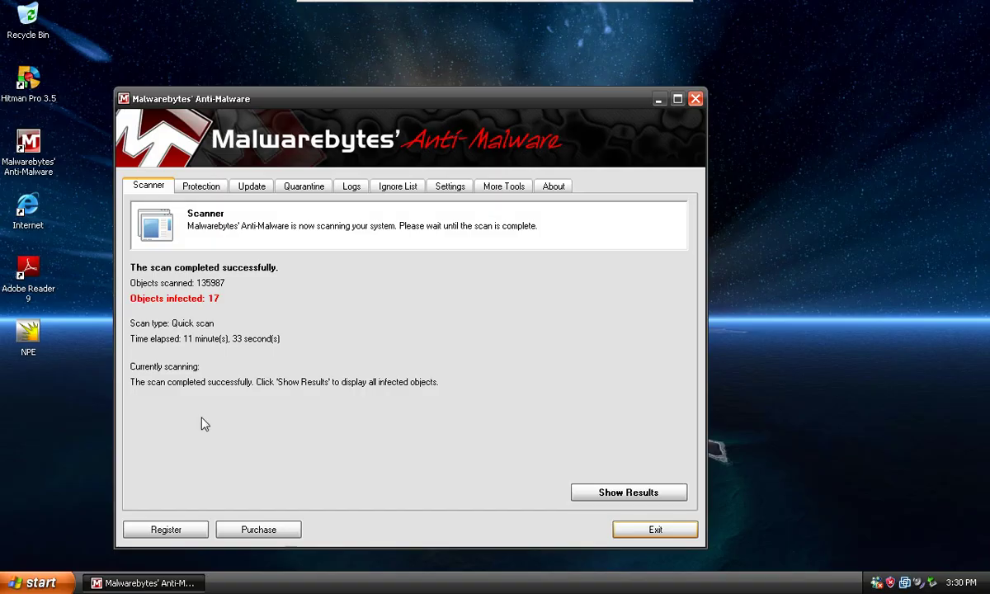
Show the Malwarebytes quick scan results and look through the list of infected objects.
click(588, 493)
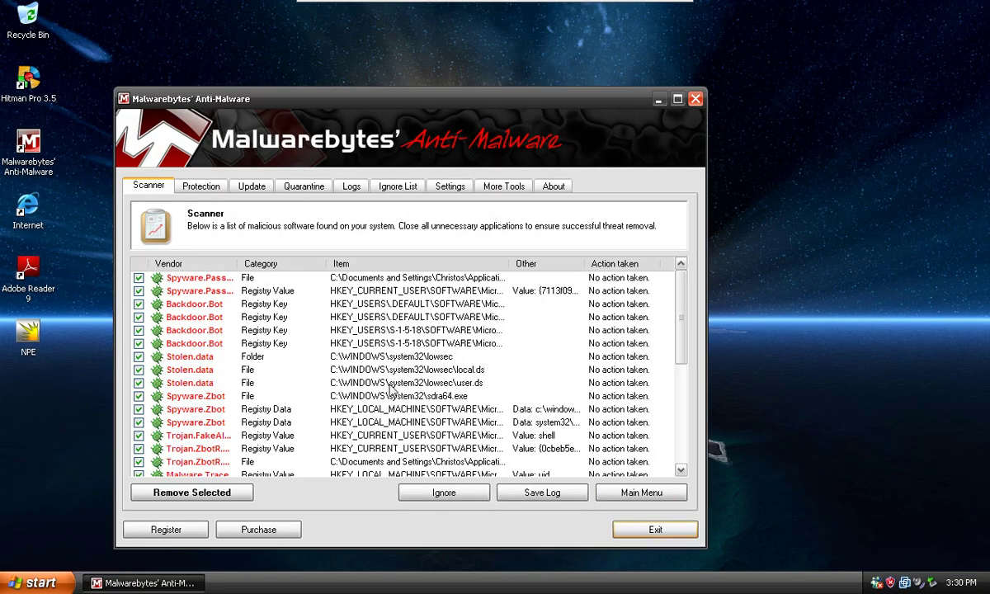
scroll(637, 311, down, 1)
scroll(666, 307, up, 1)
scroll(649, 456, down, 1)
scroll(656, 354, up, 1)
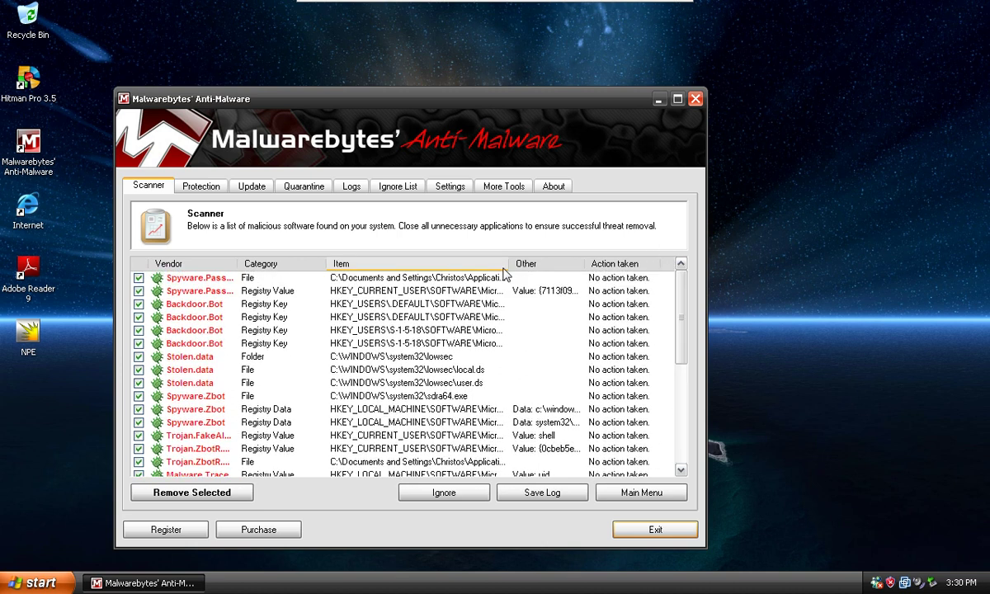
Widen the Item column to read the full paths of the detected objects and remove all selected threats.
drag(508, 264, 648, 264)
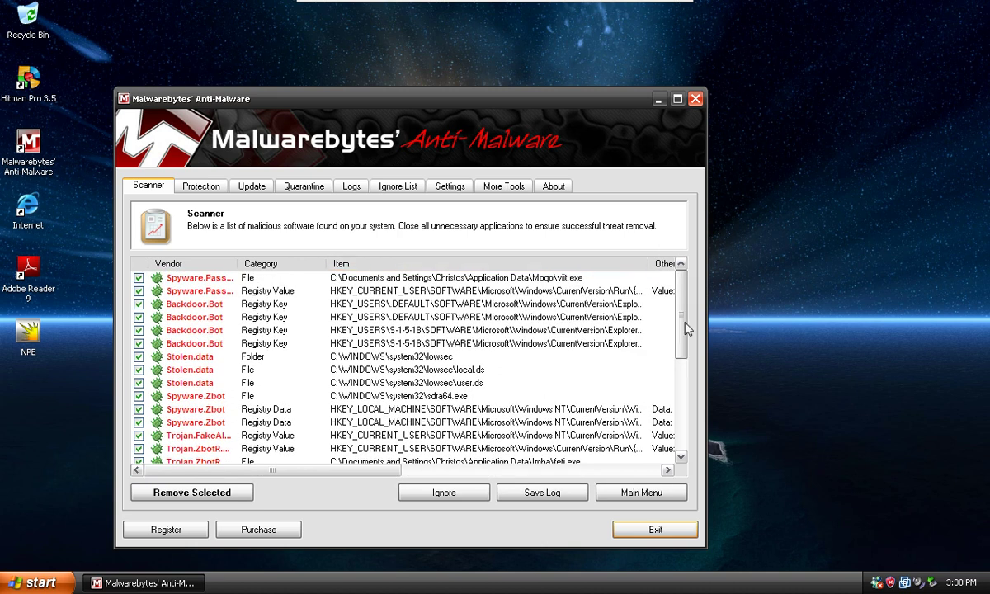
drag(684, 324, 682, 335)
scroll(683, 341, down, 1)
click(231, 497)
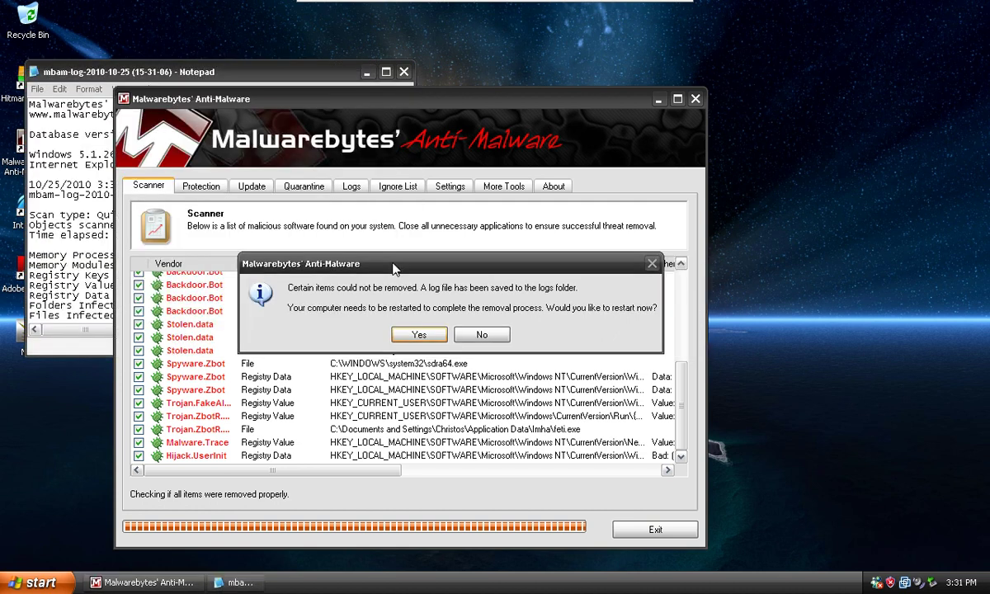
Examine the Malwarebytes removal log in Notepad for the infected registry values and the action taken on each item.
click(128, 82)
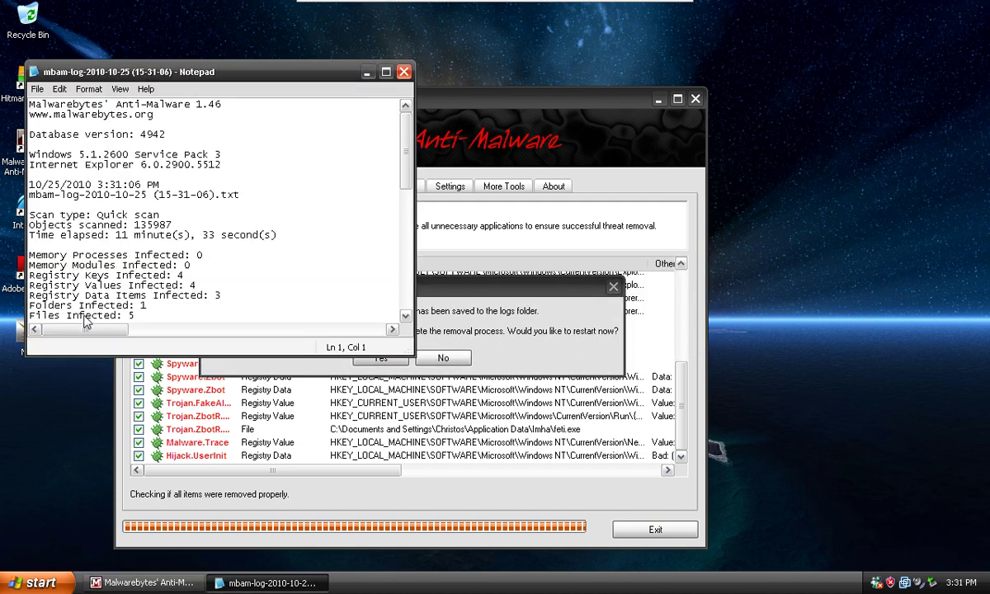
drag(93, 329, 237, 330)
drag(405, 147, 407, 230)
click(190, 276)
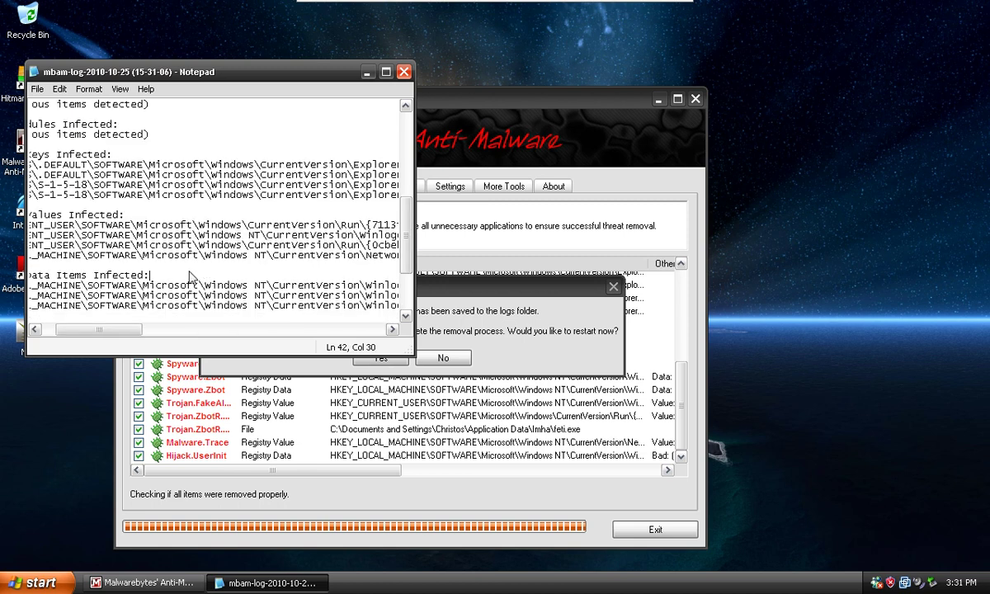
drag(121, 332, 246, 338)
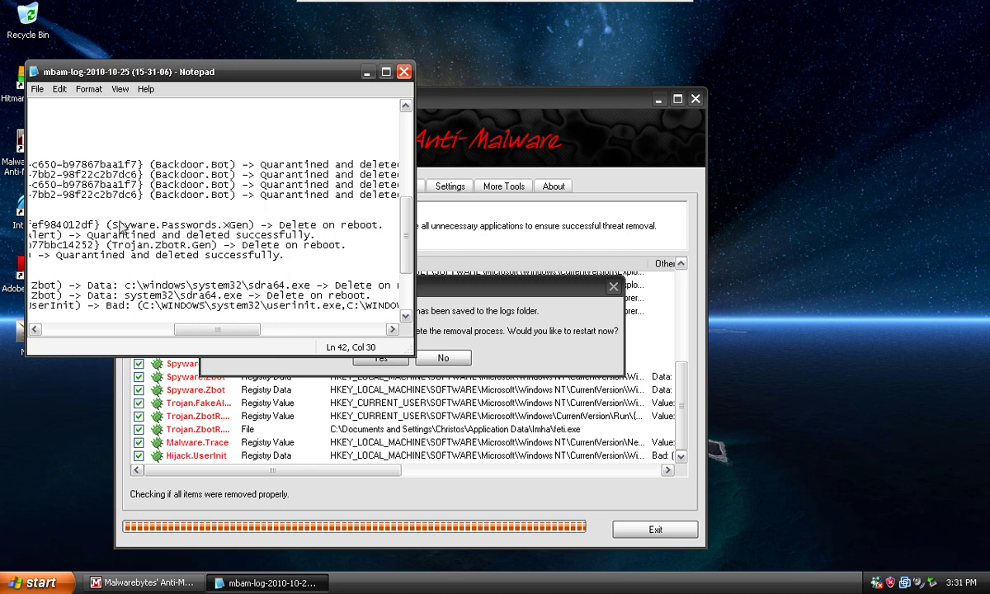
drag(110, 222, 236, 220)
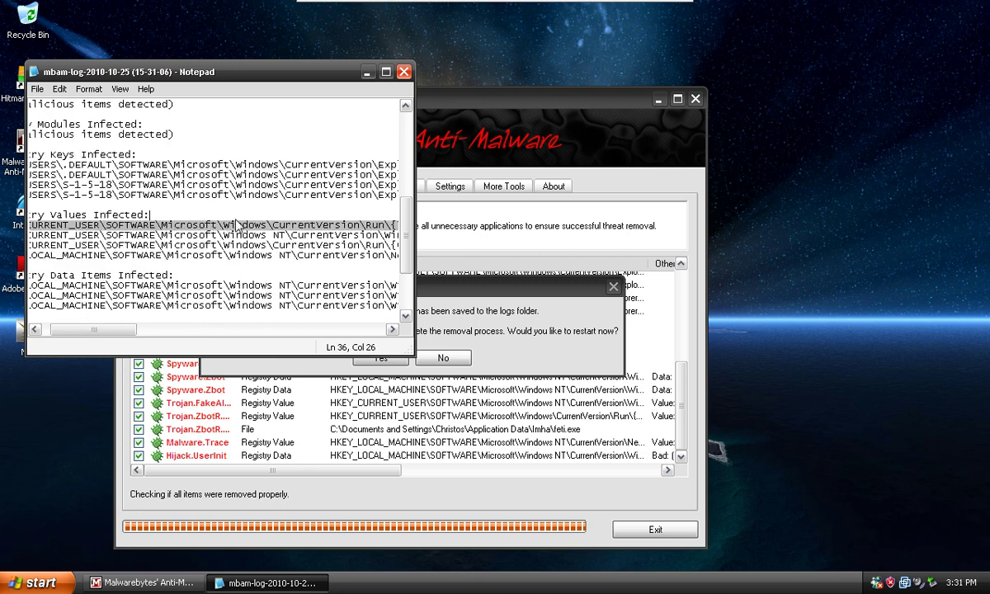
Close the removal log and agree to restart the computer to complete the threat removal.
click(404, 73)
click(393, 357)
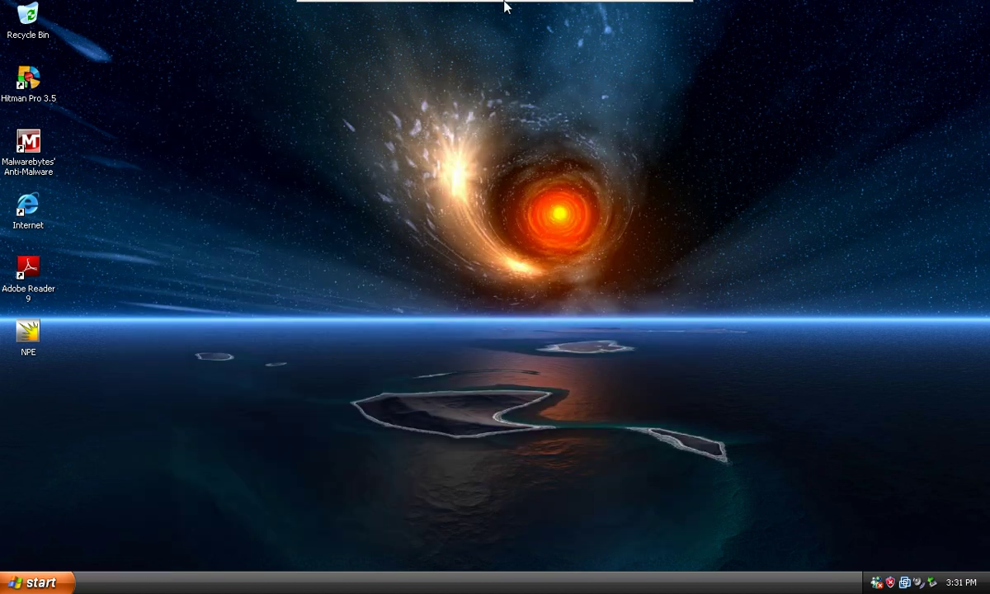
Minimize the virtual machine, move the CamStudio window lower on the host desktop and pause the recording.
mouse_move(504, 7)
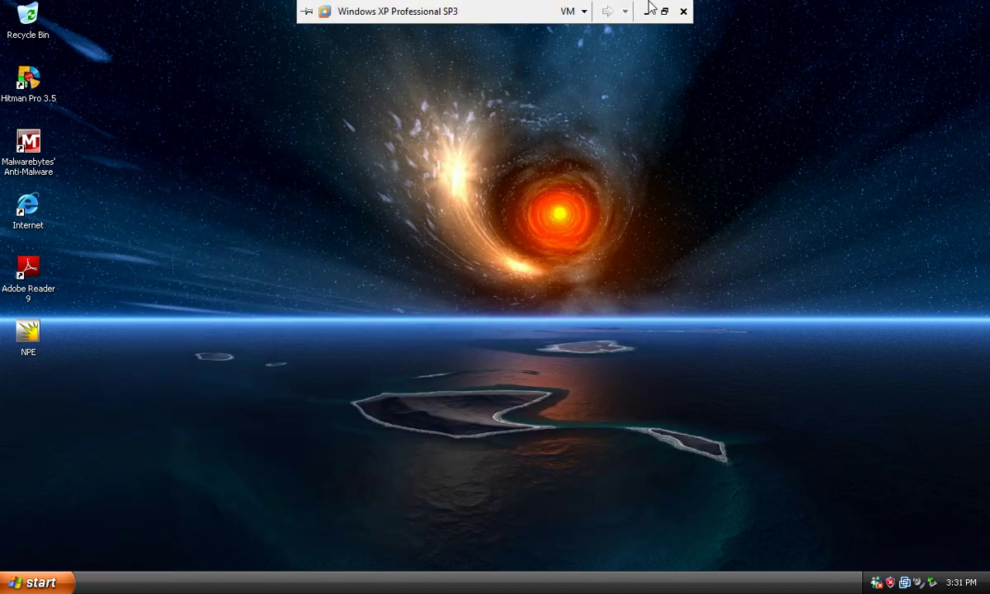
click(660, 7)
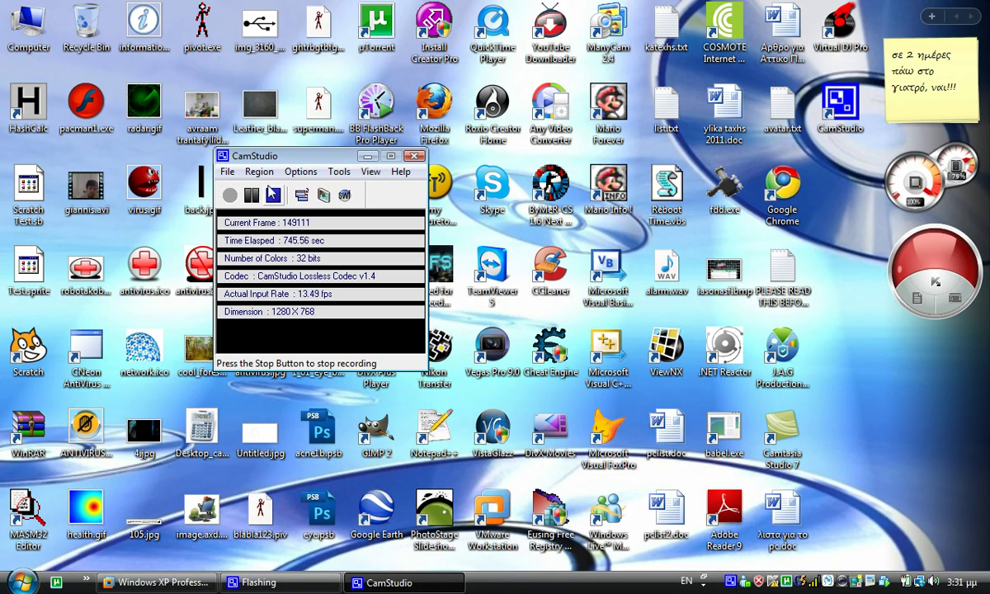
drag(269, 161, 196, 273)
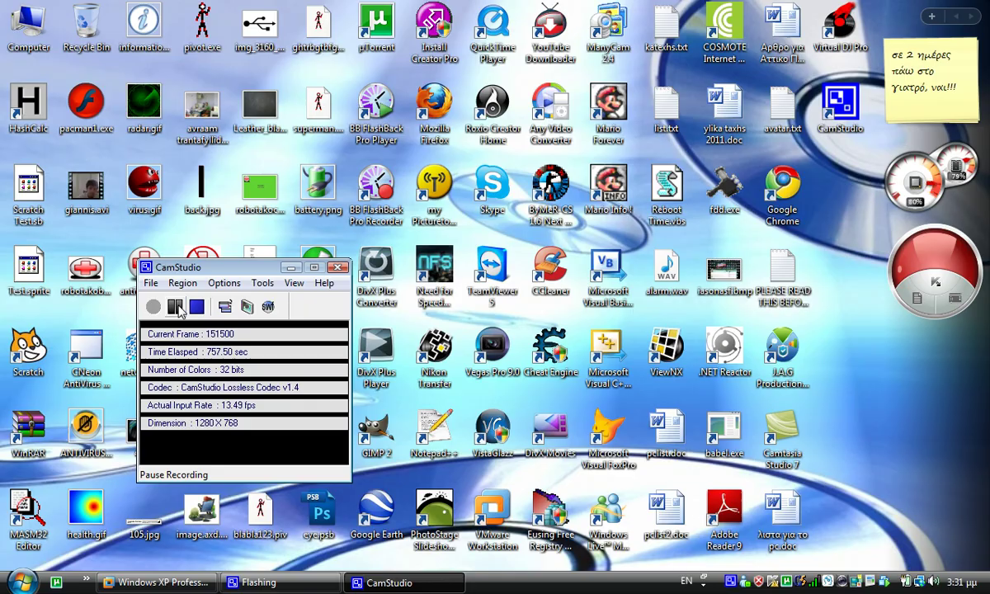
click(174, 306)
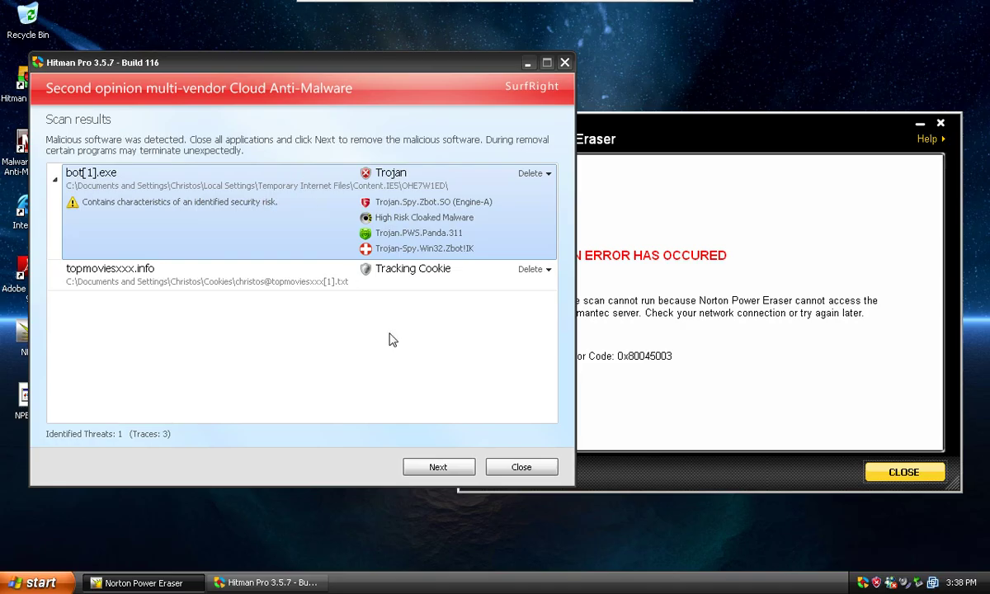
Close the Norton Power Eraser error, try to remove the threats with Hitman Pro, cancel its product activation and close it.
click(882, 473)
click(425, 468)
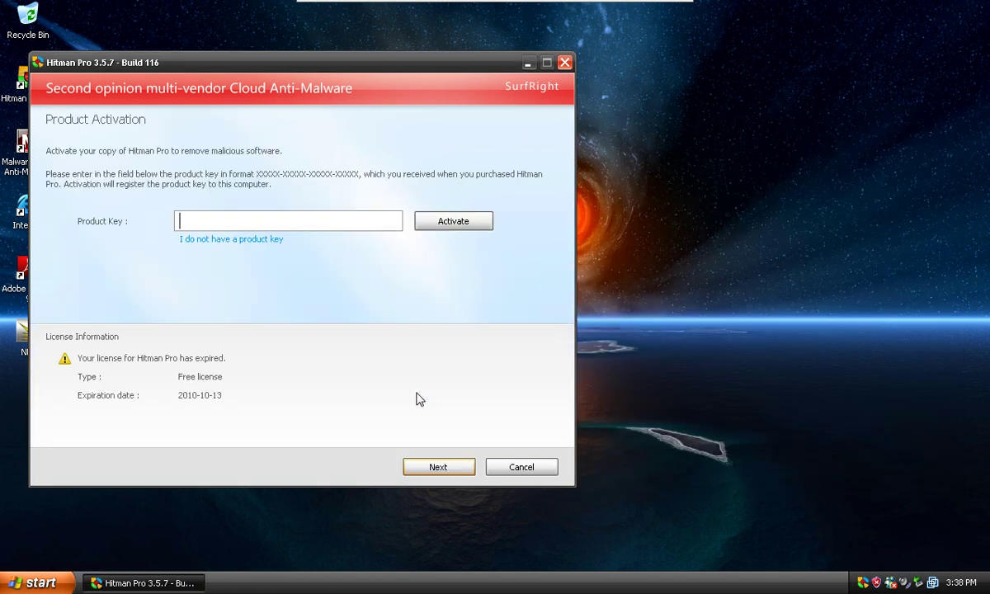
click(520, 466)
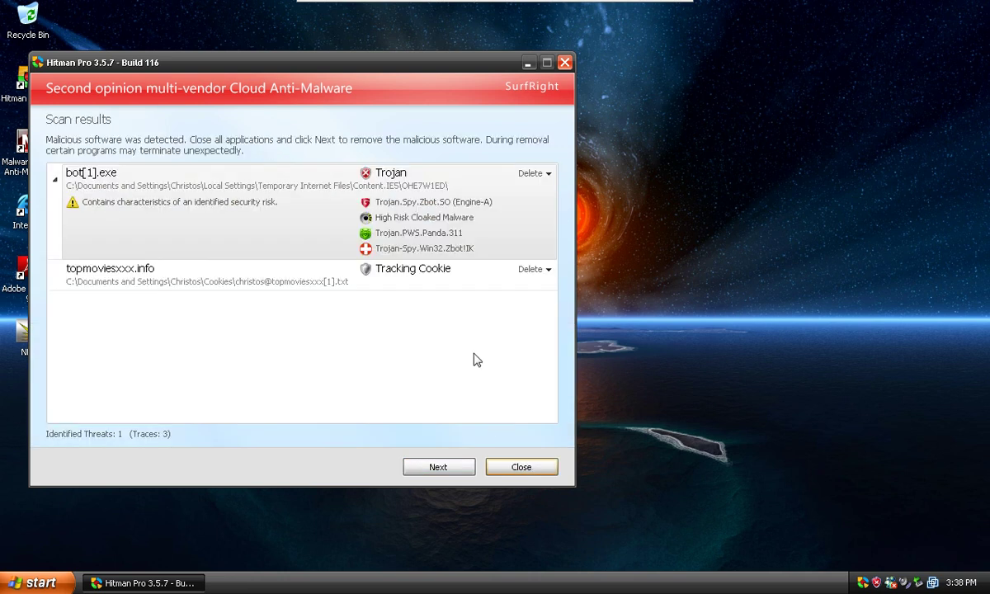
click(513, 466)
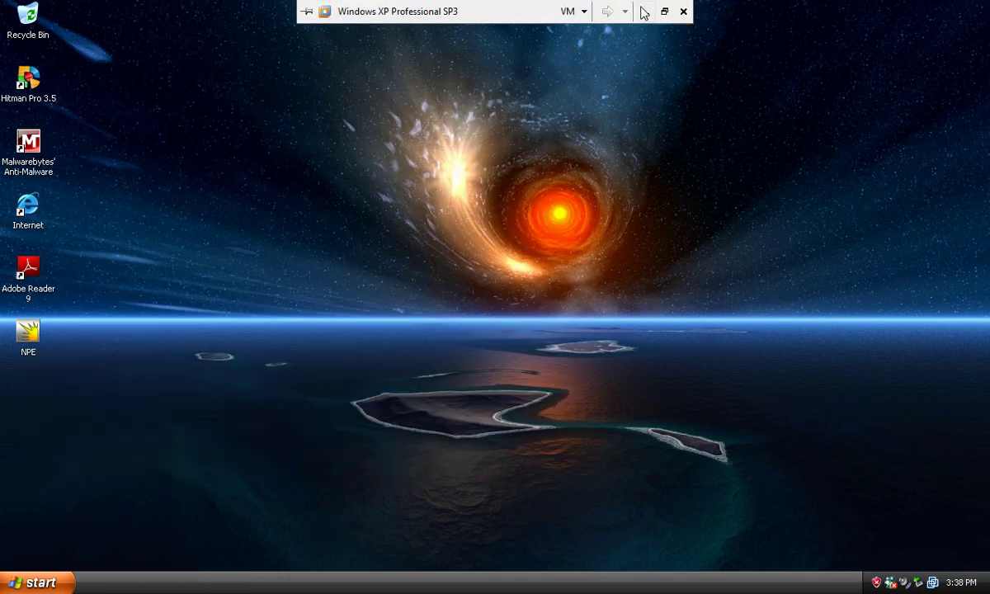
Minimize the virtual machine, shift the CamStudio window slightly and close the Prevx Customer Service browser window.
click(641, 11)
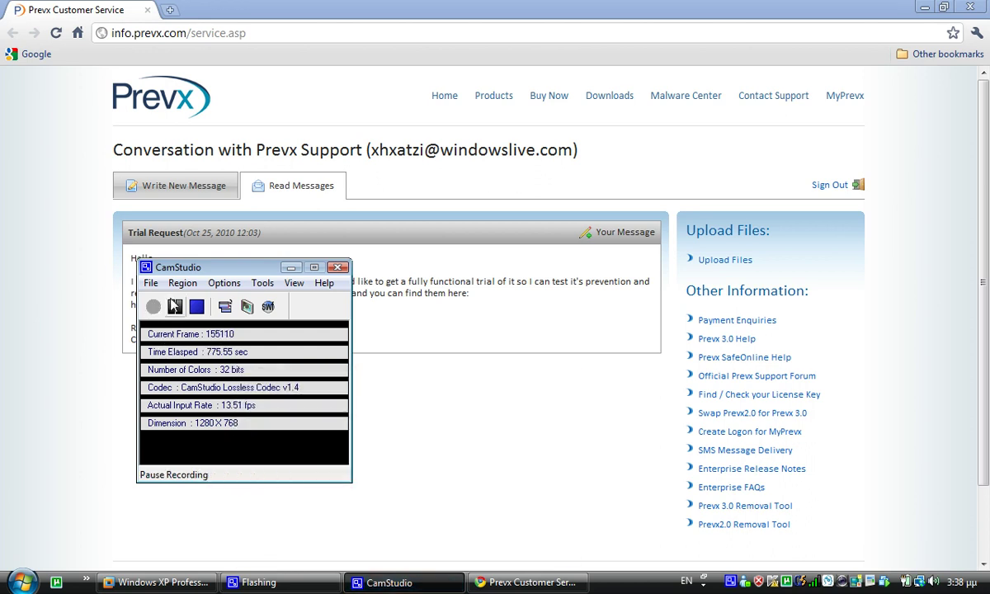
drag(207, 273, 220, 272)
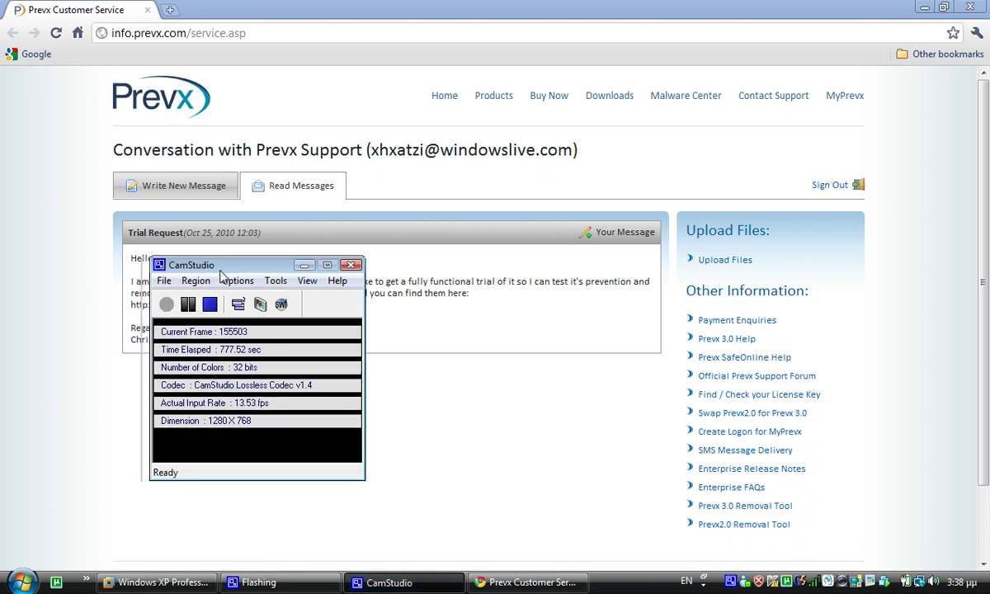
right_click(545, 565)
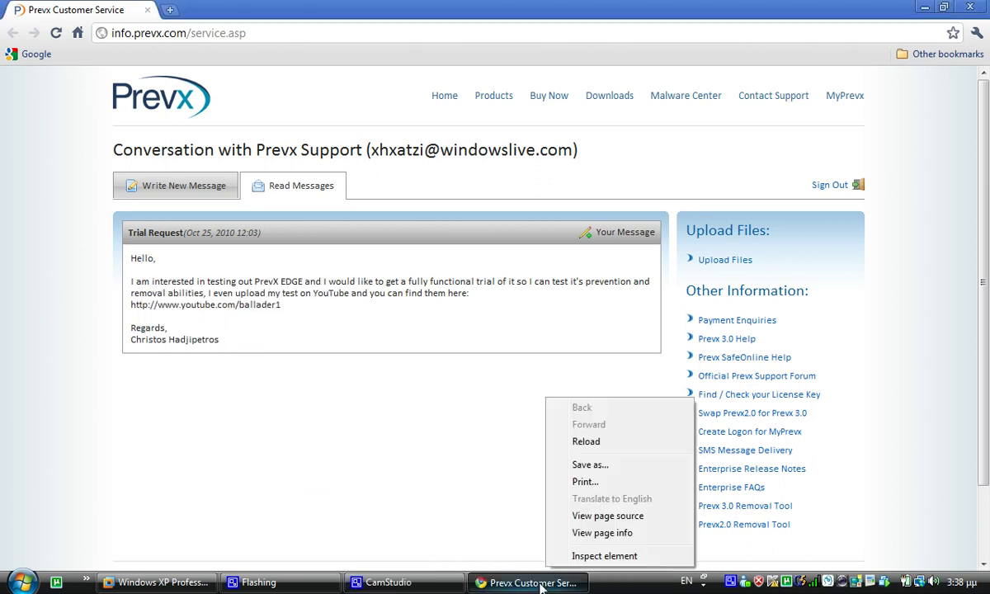
click(569, 559)
right_click(528, 582)
click(577, 546)
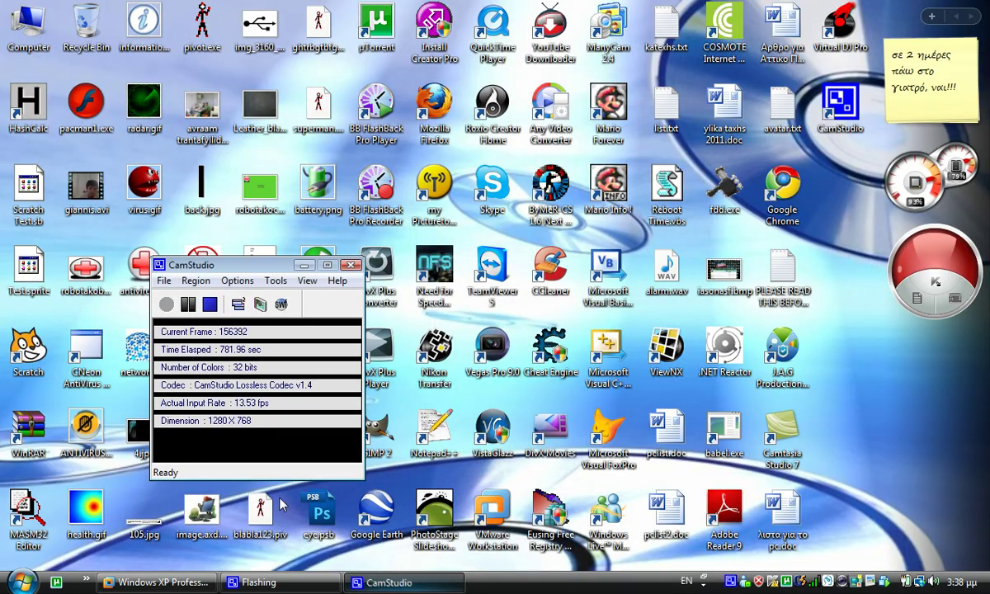